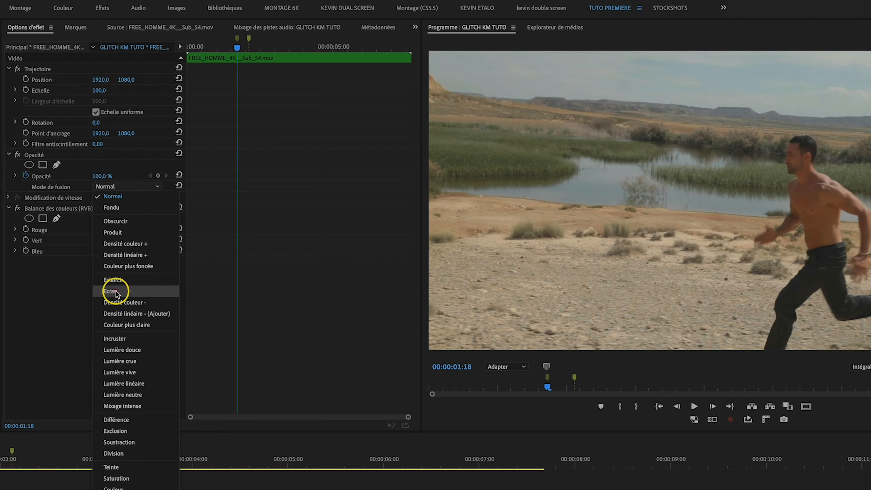
Set the blending mode of the green FREE_HOMME_4K__Sub_54.mov clip to Ecran.
{"action": "left_click", "coordinate": [110, 291]}
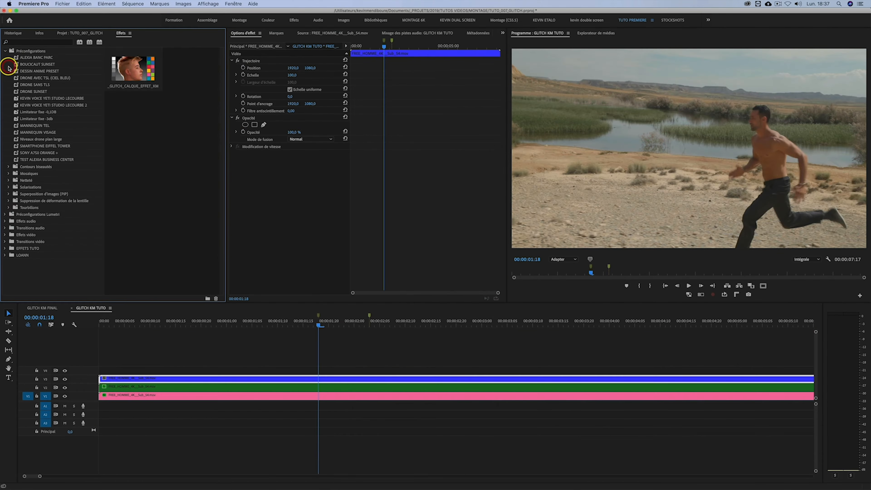
Import a preset file into the Préconfigurations folder of the effects library.
{"action": "right_click", "coordinate": [8, 67]}
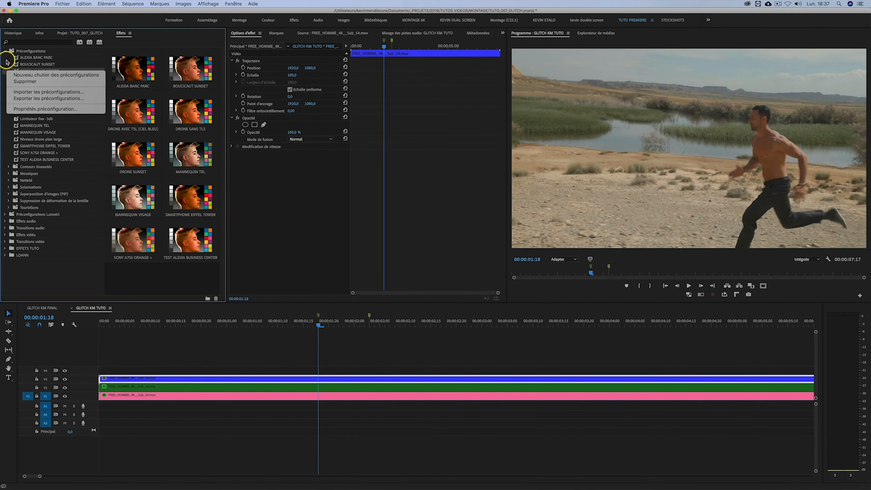
{"action": "left_click", "coordinate": [44, 90]}
{"action": "left_click", "coordinate": [360, 117]}
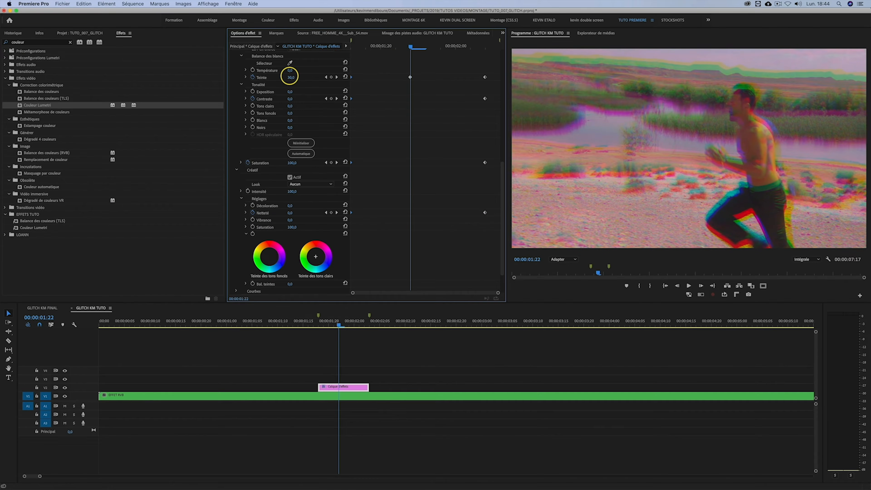
Adjust the Teinte and Contraste values of the adjustment layer's Lumetri effect at 00:00:01:22.
{"action": "left_click_drag", "start_coordinate": [290, 76], "coordinate": [288, 75]}
{"action": "left_click_drag", "start_coordinate": [289, 98], "coordinate": [305, 98]}
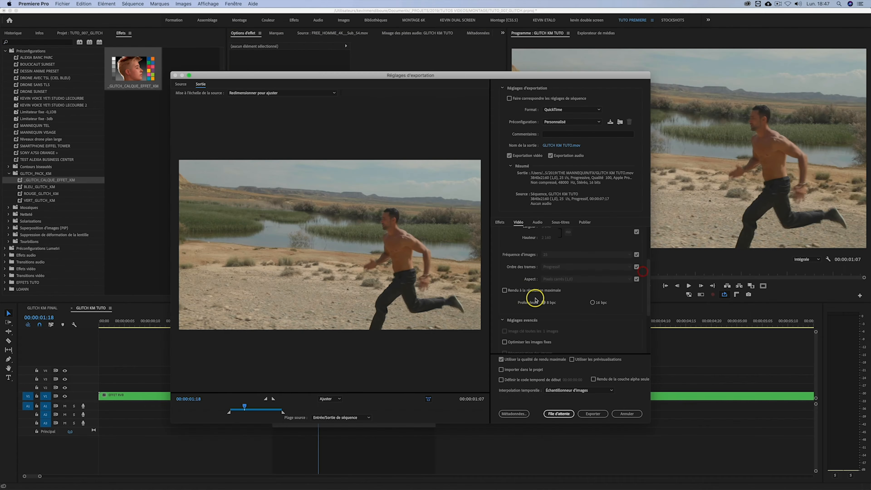
Examine the video options in the QuickTime export settings of GLITCH KM TUTO.
{"action": "scroll", "coordinate": [648, 255], "scroll_direction": "down", "scroll_amount": 3}
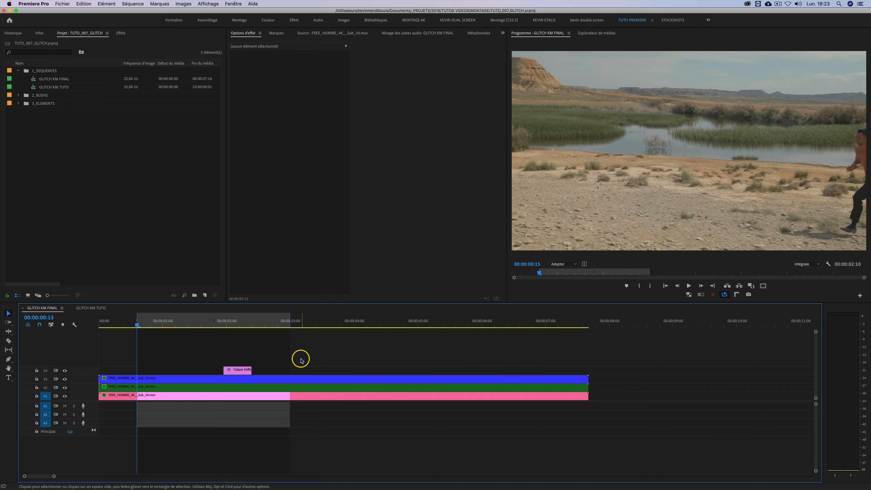
Play back the GLITCH KM FINAL sequence to review the finished glitch effect.
{"action": "key", "text": "space"}
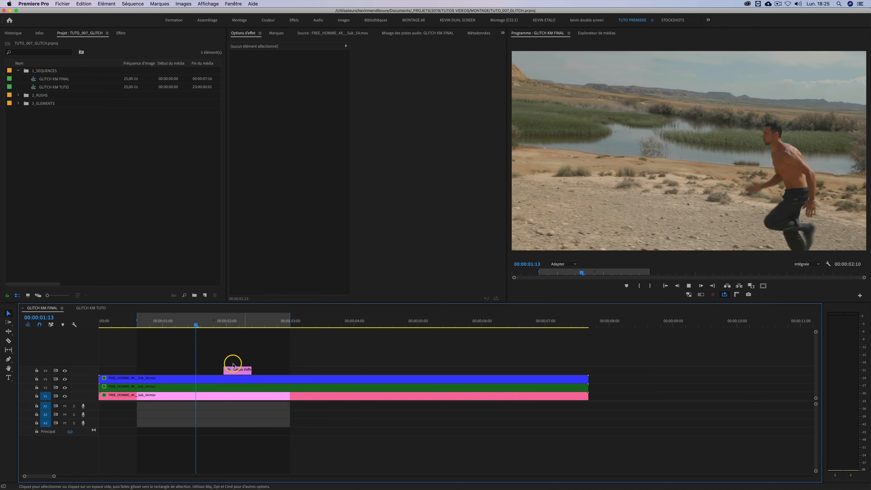
Switch to the GLITCH KM TUTO sequence and import FREE_HOMME_4K__Sub_54.mov into the project after previewing it.
{"action": "left_click", "coordinate": [102, 309]}
{"action": "left_click", "coordinate": [69, 167]}
{"action": "right_click", "coordinate": [70, 140]}
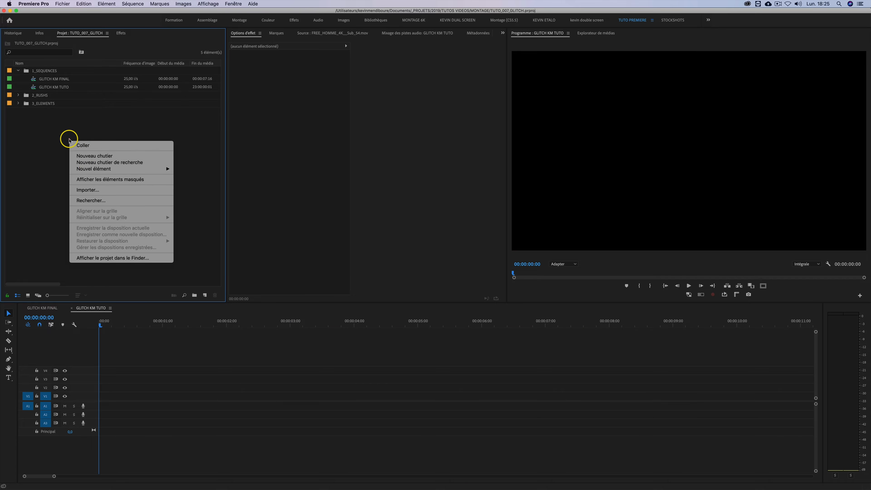
{"action": "left_click", "coordinate": [88, 192]}
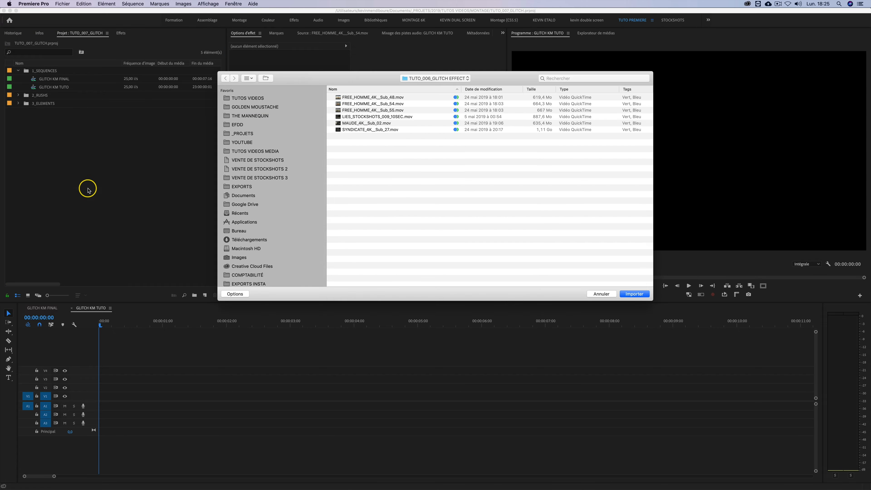
{"action": "left_click", "coordinate": [381, 104]}
{"action": "key", "text": "space"}
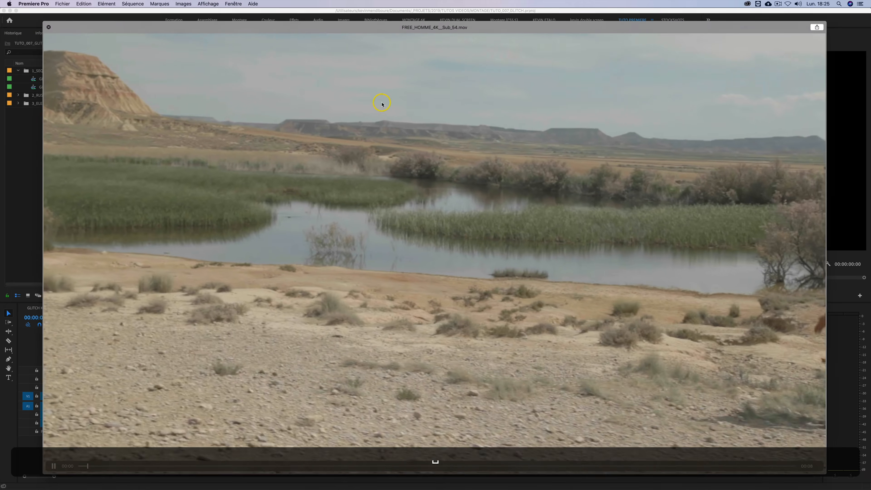
{"action": "key", "text": "space"}
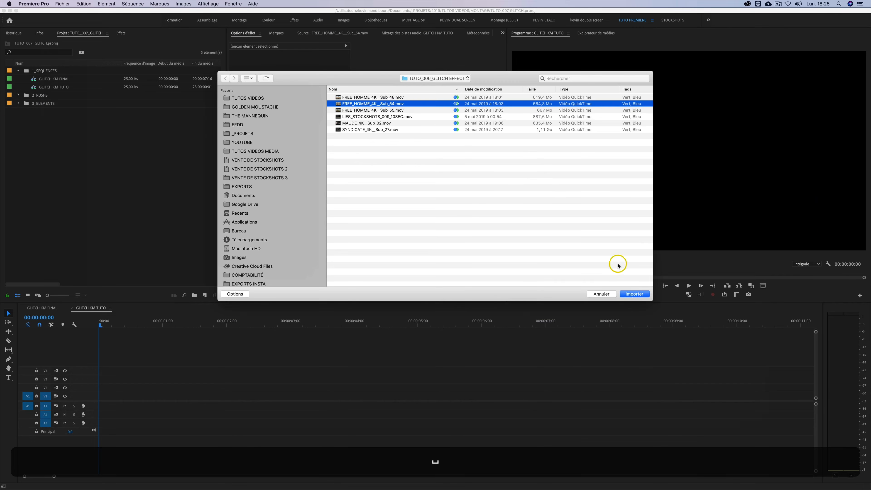
{"action": "left_click", "coordinate": [631, 295]}
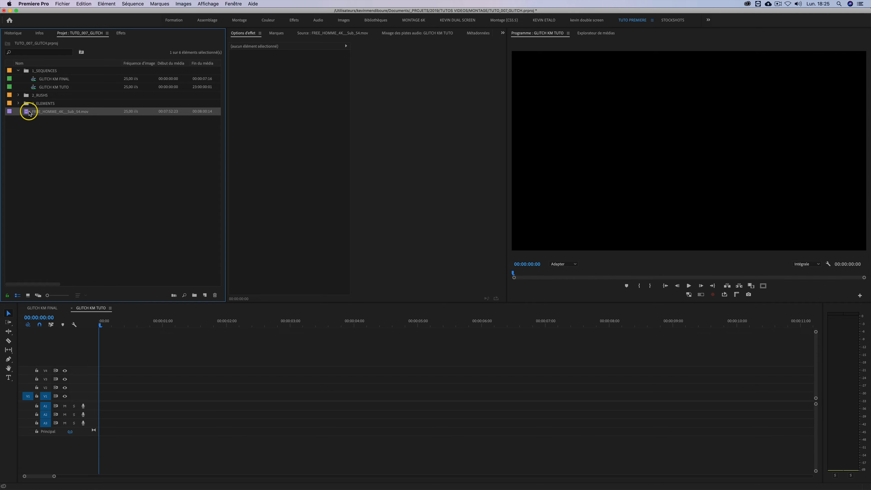
Place FREE_HOMME_4K__Sub_54.mov at the start of track V1 and play it back.
{"action": "left_click_drag", "start_coordinate": [164, 265], "coordinate": [94, 395]}
{"action": "key", "text": "space"}
{"action": "left_click_drag", "start_coordinate": [164, 322], "coordinate": [110, 303]}
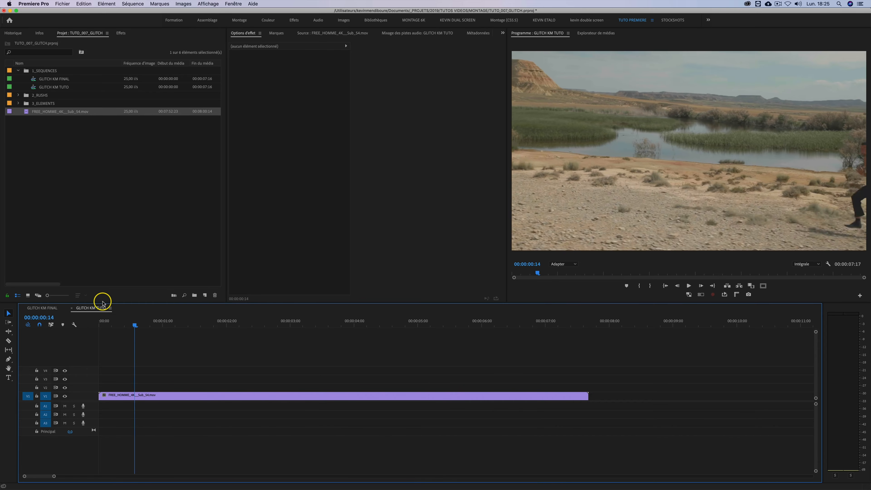
{"action": "key", "text": "space"}
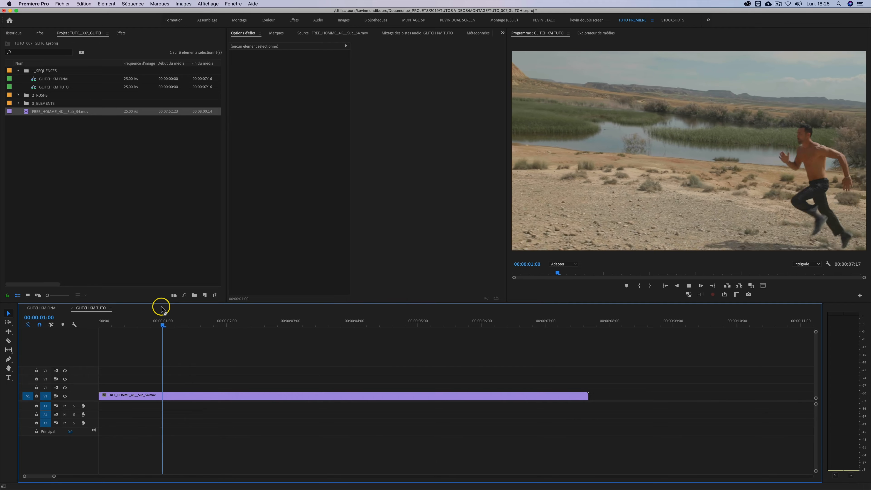
{"action": "key", "text": "space"}
Add a sequence marker at 00:00:01:18 for the start of the glitch.
{"action": "left_click_drag", "start_coordinate": [226, 325], "coordinate": [208, 320]}
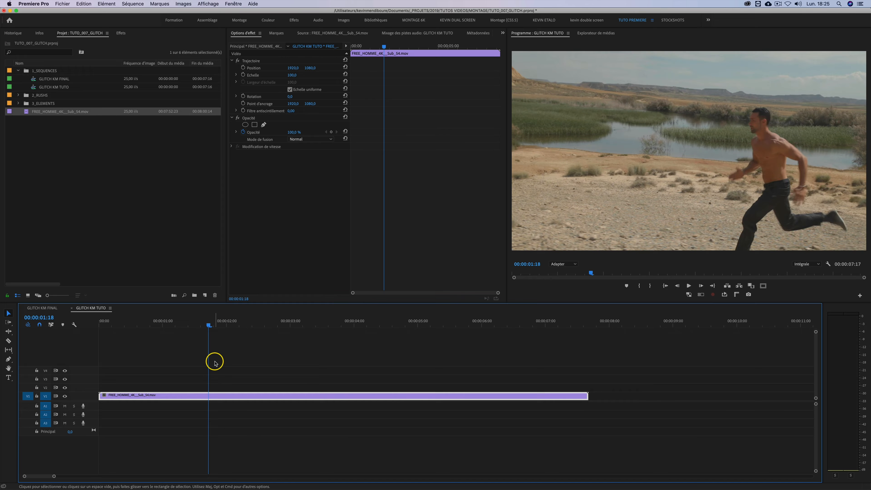
{"action": "left_click", "coordinate": [218, 347]}
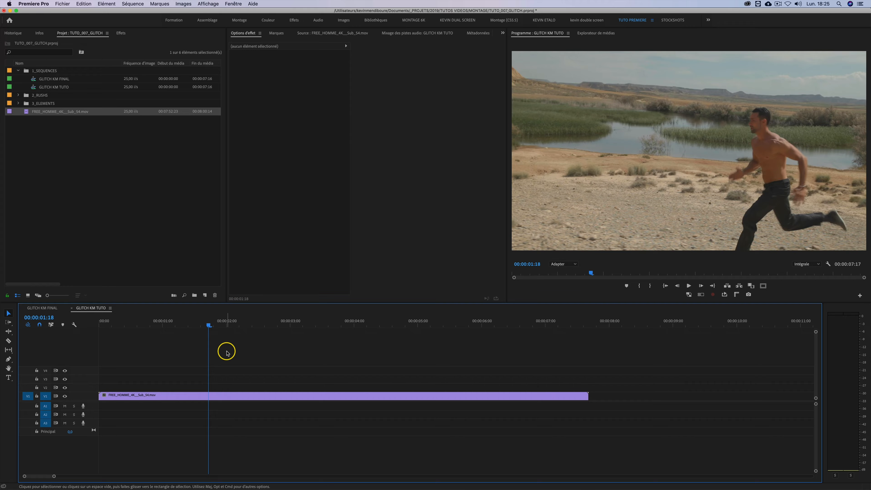
{"action": "key", "text": "m"}
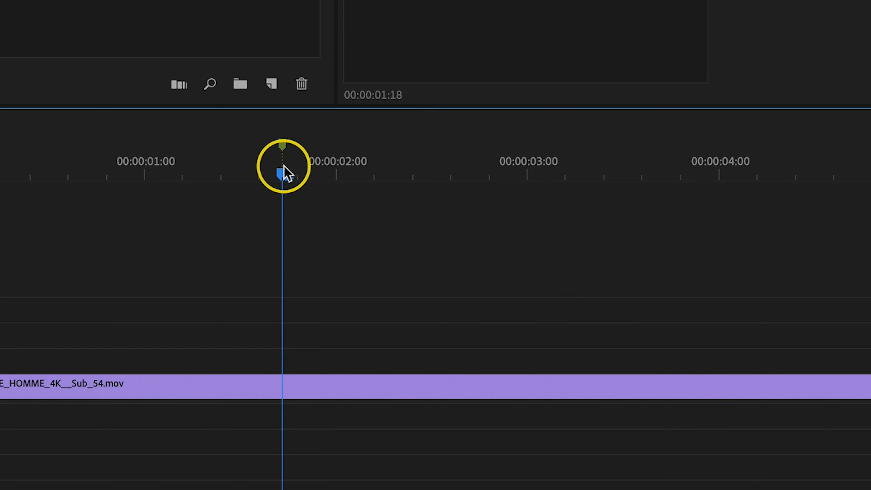
Add a second sequence marker ten frames after the first, at 00:00:02:03.
{"action": "key", "text": "Right"}
{"action": "key", "text": "Right"}
{"action": "key", "text": "Right"}
{"action": "key", "text": "Right"}
{"action": "key", "text": "Right"}
{"action": "key", "text": "Right"}
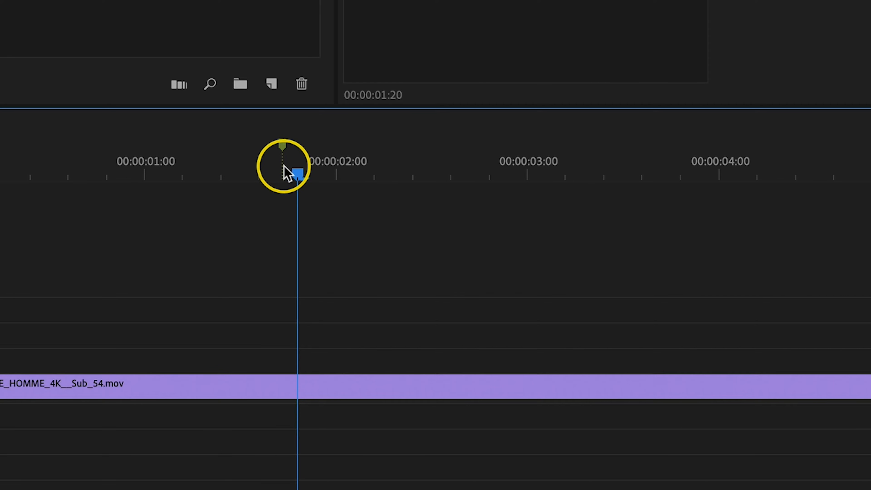
{"action": "key", "text": "Right"}
{"action": "key", "text": "Right"}
{"action": "key", "text": "Right"}
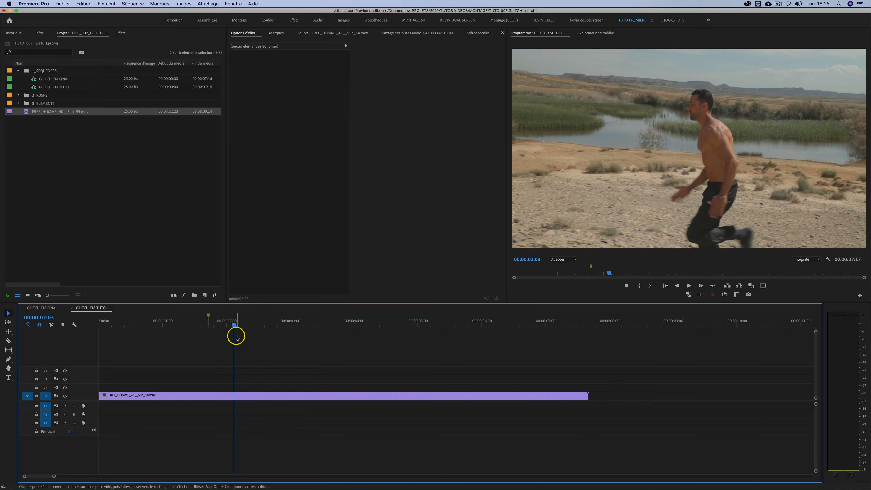
{"action": "key", "text": "m"}
Return the playhead to the first marker and duplicate the V1 clip onto tracks V2 and V3.
{"action": "left_click_drag", "start_coordinate": [247, 325], "coordinate": [209, 324]}
{"action": "key", "text": "shift"}
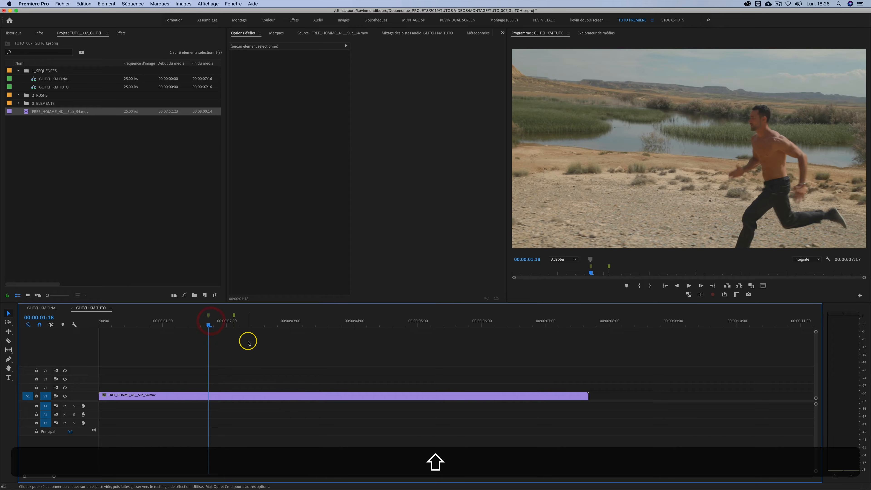
{"action": "left_click", "coordinate": [216, 394]}
{"action": "left_click", "coordinate": [224, 381]}
{"action": "left_click", "coordinate": [221, 395]}
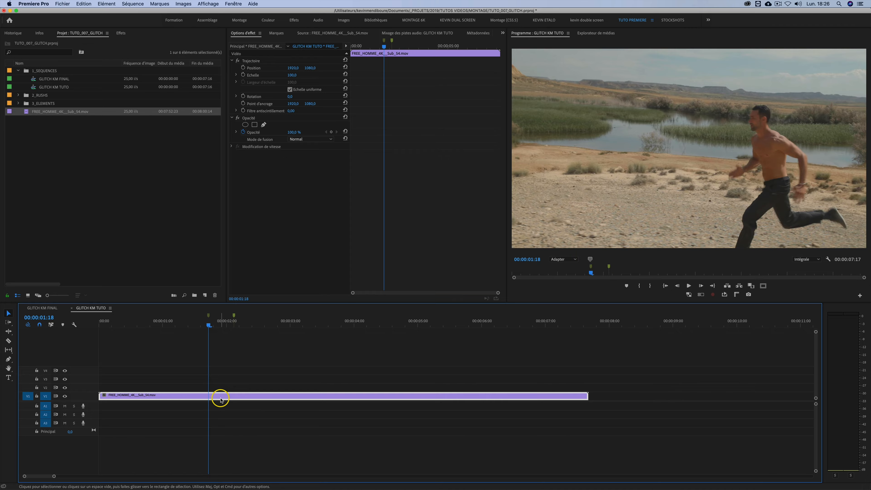
{"action": "left_click_drag", "start_coordinate": [221, 399], "coordinate": [233, 365]}
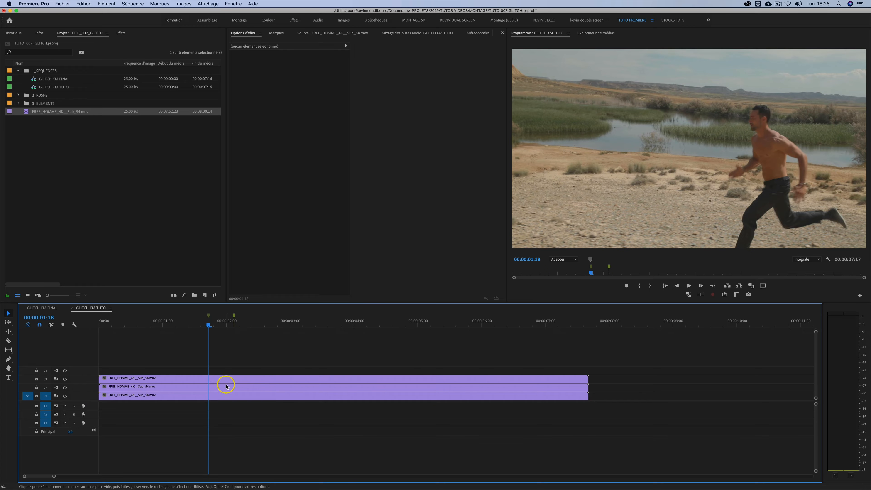
Change the label colour of the clip on V1 to Rose.
{"action": "left_click", "coordinate": [222, 396]}
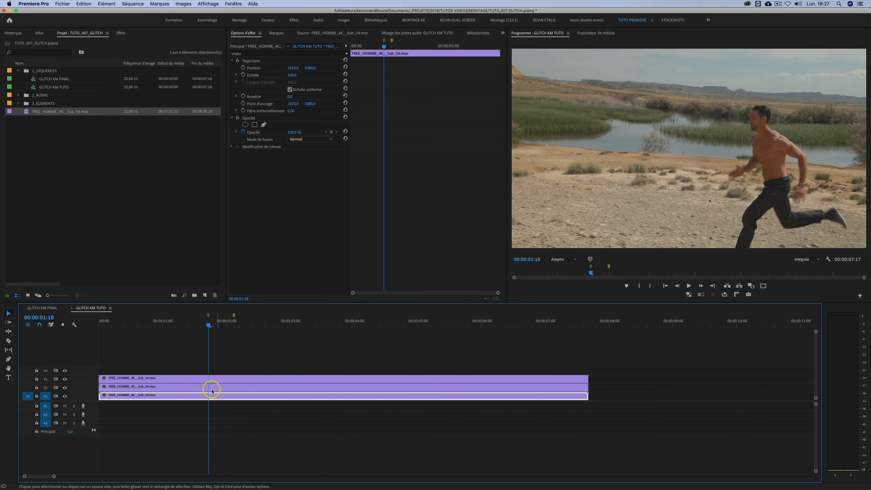
{"action": "right_click", "coordinate": [216, 395]}
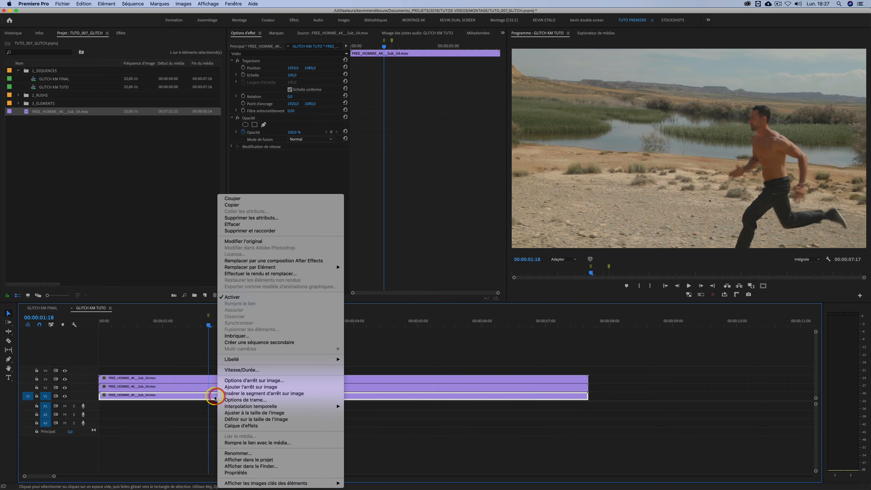
{"action": "mouse_move", "coordinate": [257, 360]}
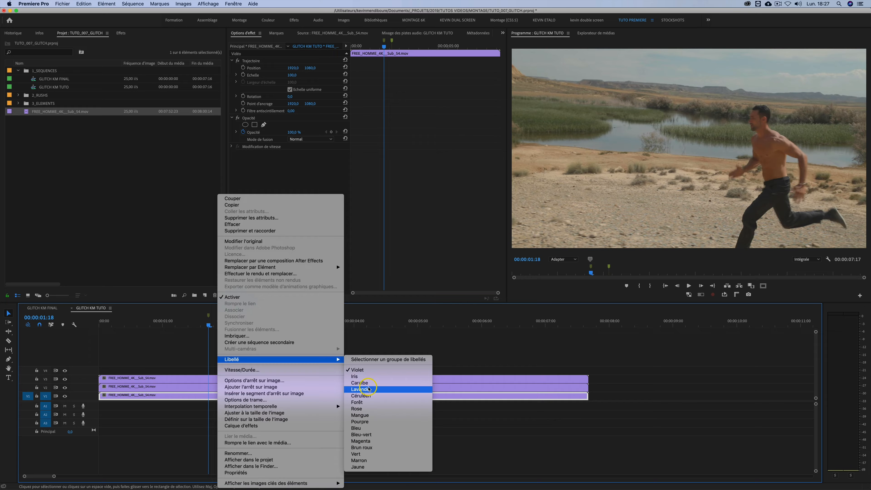
{"action": "left_click", "coordinate": [364, 411]}
Change the label colour of the clip on V2 to Vert.
{"action": "left_click", "coordinate": [224, 387]}
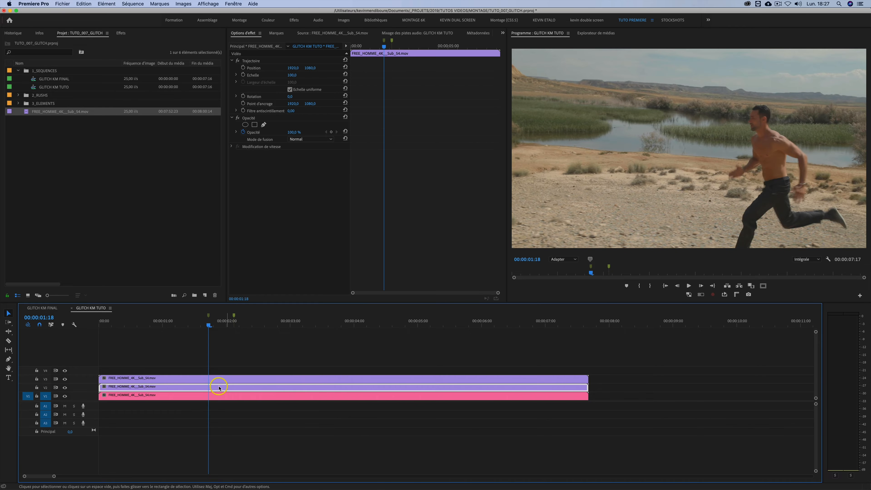
{"action": "right_click", "coordinate": [217, 388]}
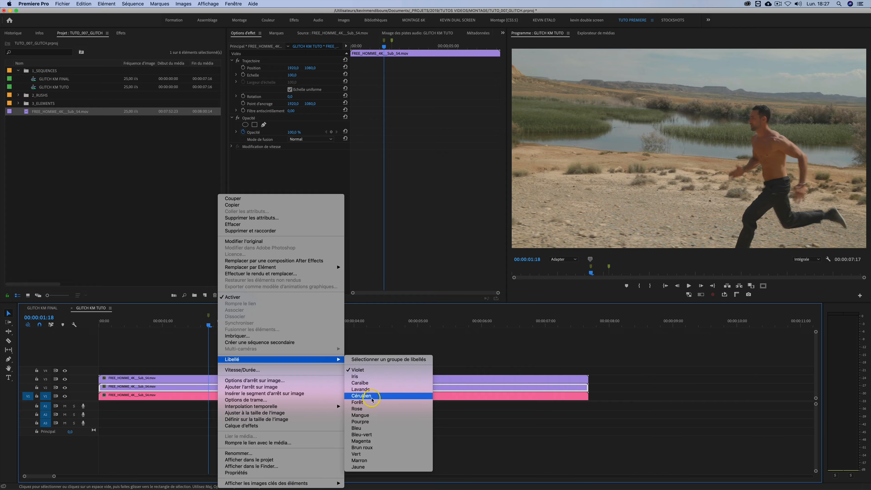
{"action": "left_click", "coordinate": [368, 454]}
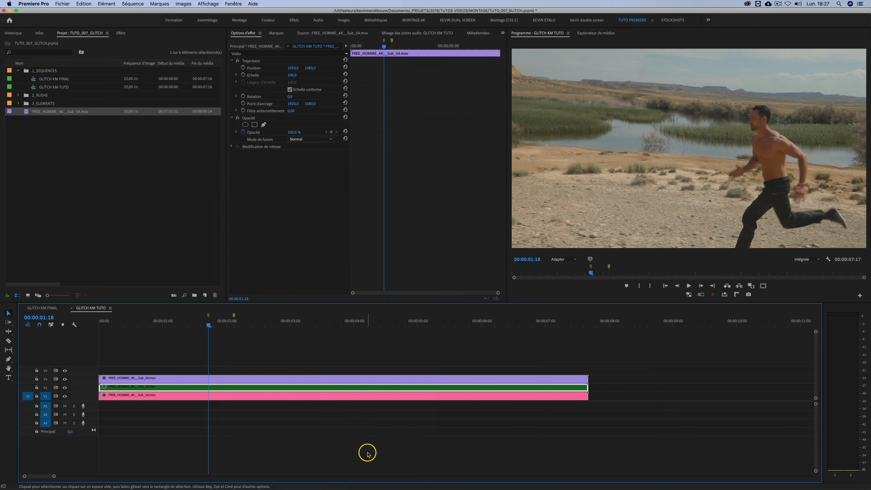
Change the label colour of the clip on V3 to Bleu.
{"action": "left_click", "coordinate": [222, 379]}
{"action": "right_click", "coordinate": [226, 380]}
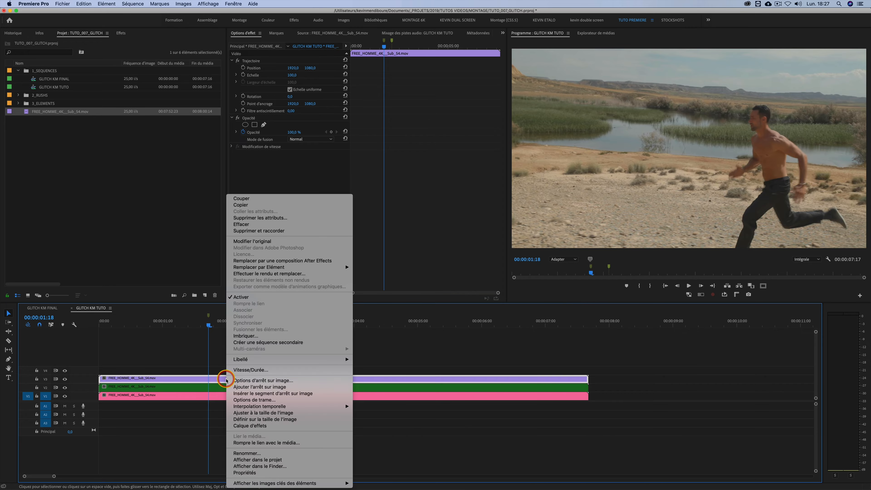
{"action": "mouse_move", "coordinate": [283, 358]}
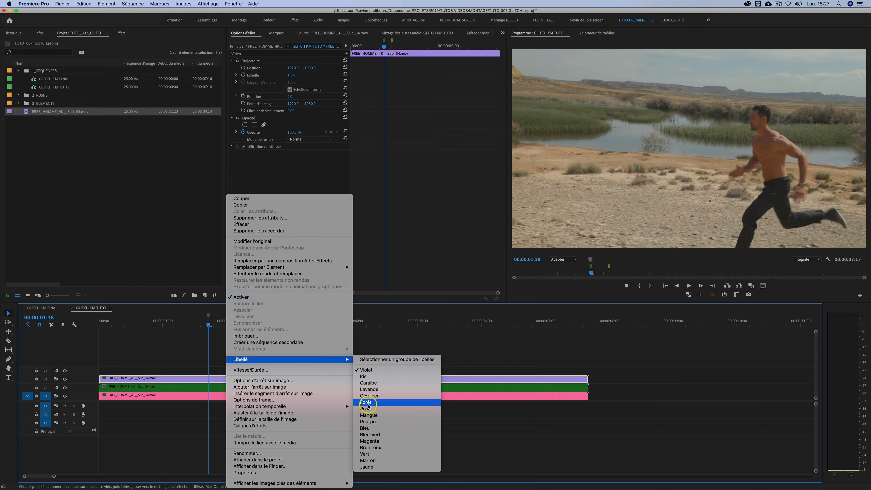
{"action": "left_click", "coordinate": [374, 430]}
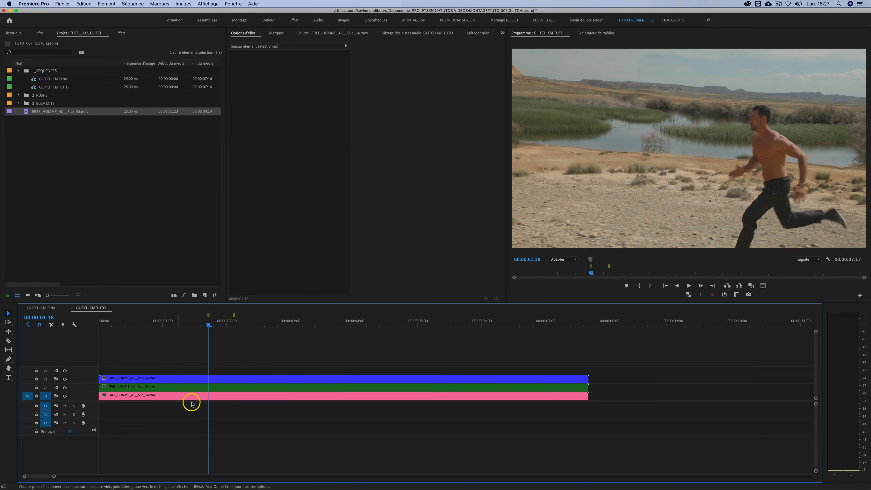
Search the effects for "rvb" and apply Balance des couleurs (RVB) to the pink clip on V1.
{"action": "left_click", "coordinate": [215, 399]}
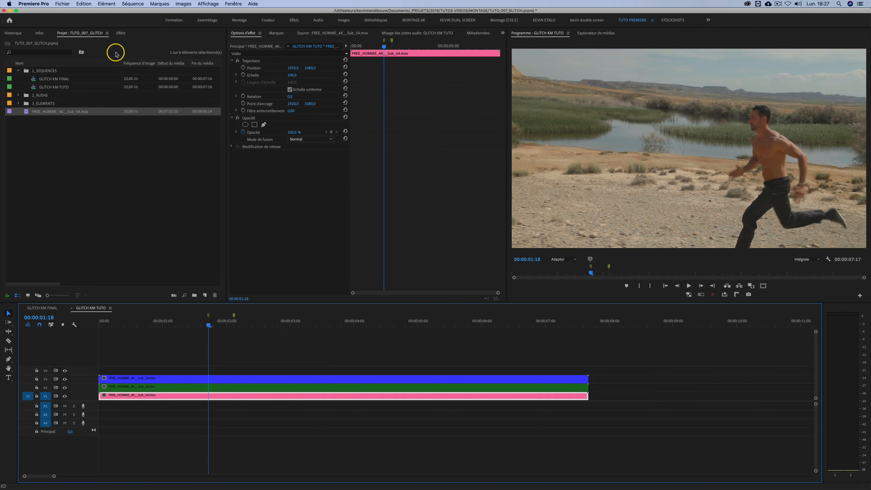
{"action": "left_click", "coordinate": [122, 33]}
{"action": "left_click", "coordinate": [44, 41]}
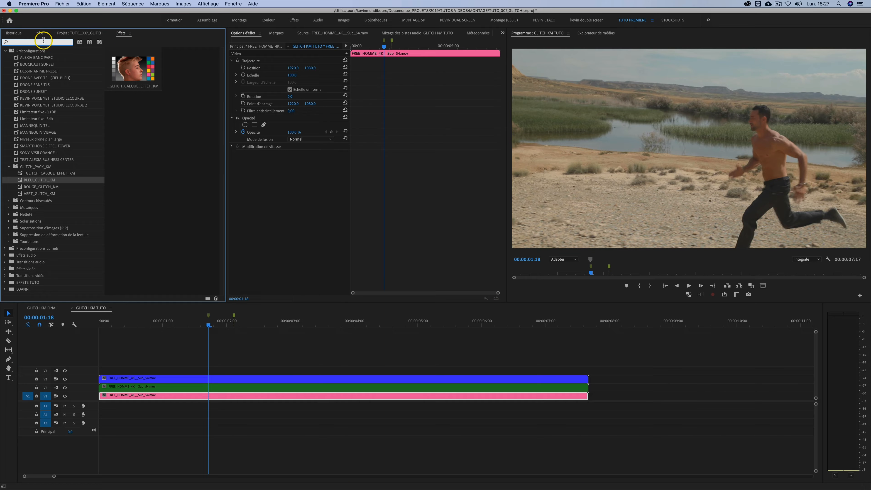
{"action": "type", "text": "rvb"}
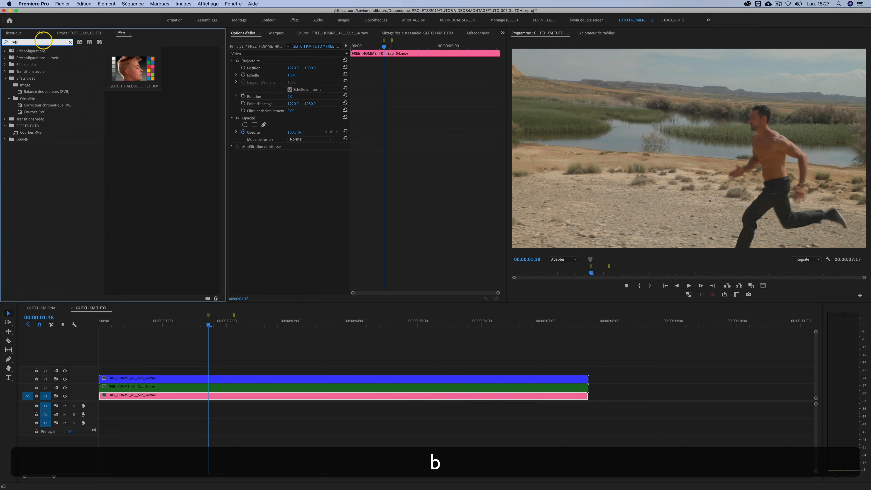
{"action": "left_click", "coordinate": [49, 93]}
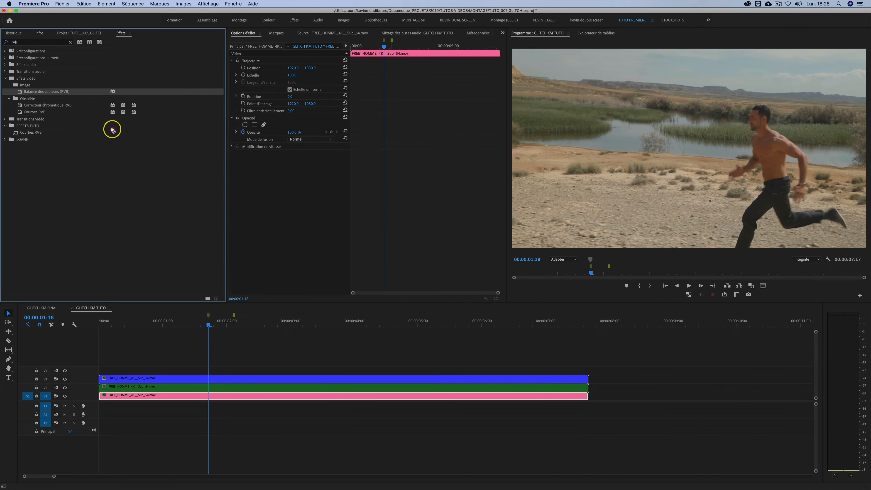
{"action": "left_click_drag", "start_coordinate": [112, 130], "coordinate": [211, 395]}
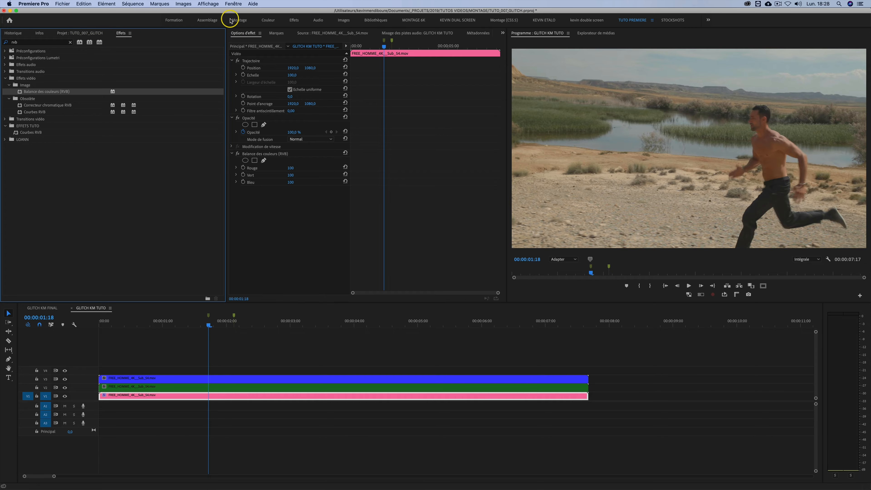
Set Vert and Bleu to 0 in the Balance des couleurs (RVB) effect of the pink clip on V1.
{"action": "left_click", "coordinate": [233, 4]}
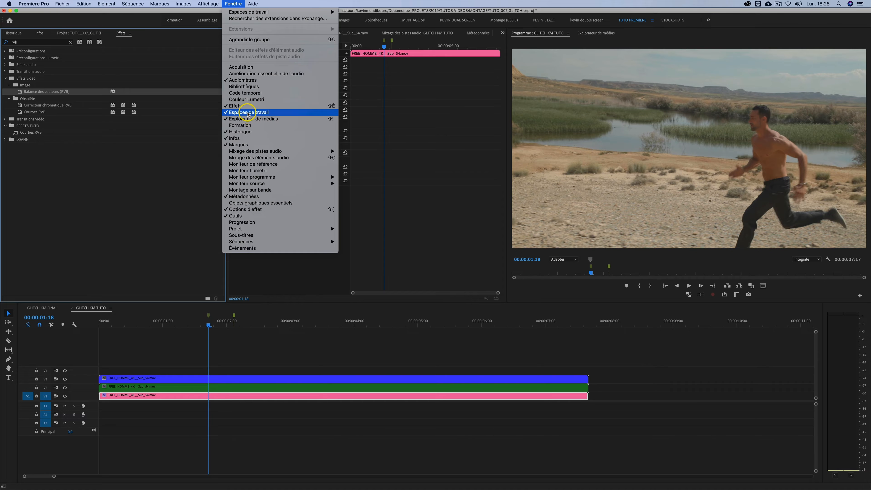
{"action": "left_click", "coordinate": [244, 209]}
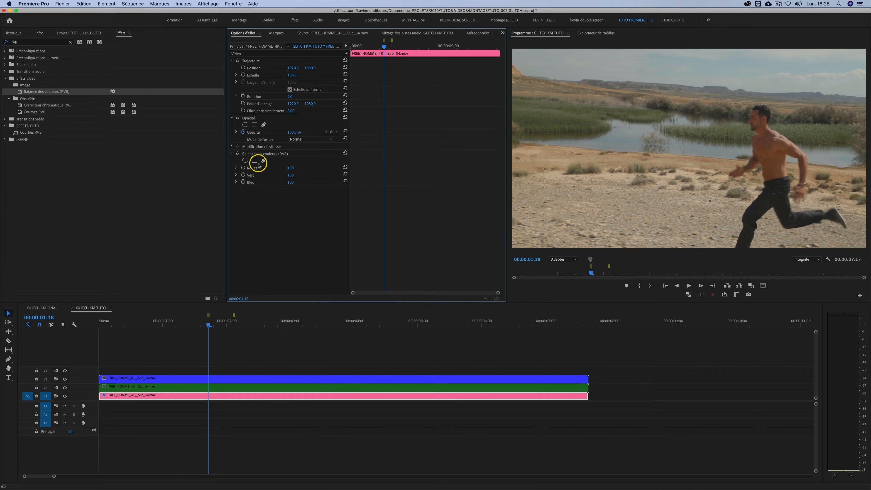
{"action": "left_click", "coordinate": [291, 175]}
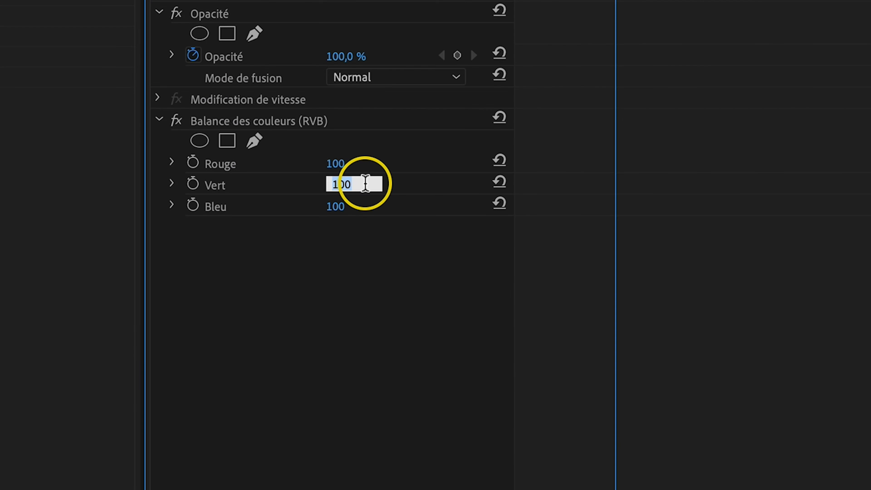
{"action": "type", "text": "0"}
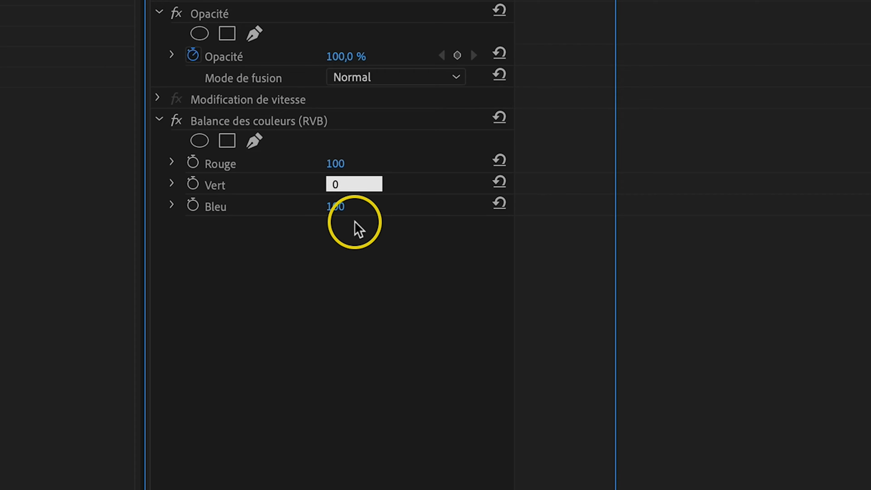
{"action": "left_click", "coordinate": [336, 205]}
{"action": "type", "text": "0"}
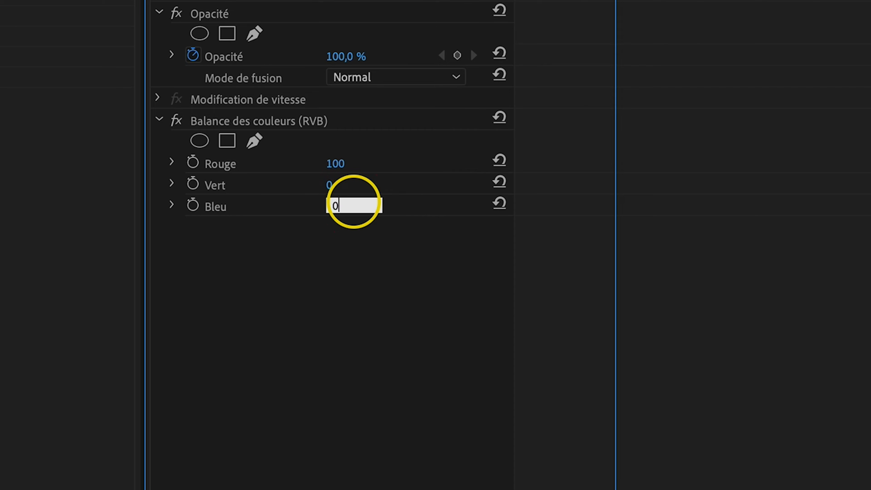
{"action": "left_click", "coordinate": [309, 332]}
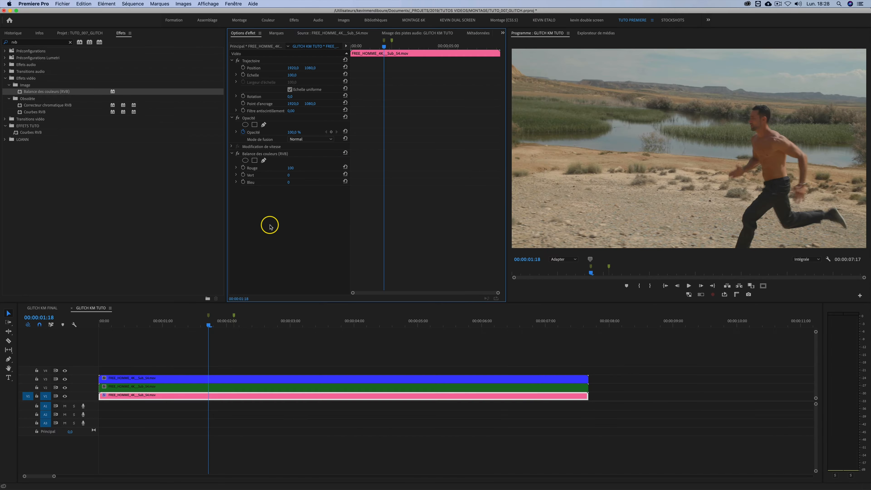
Copy the Balance des couleurs (RVB) effect from the pink clip and paste it onto the green clip on V2.
{"action": "left_click", "coordinate": [260, 154]}
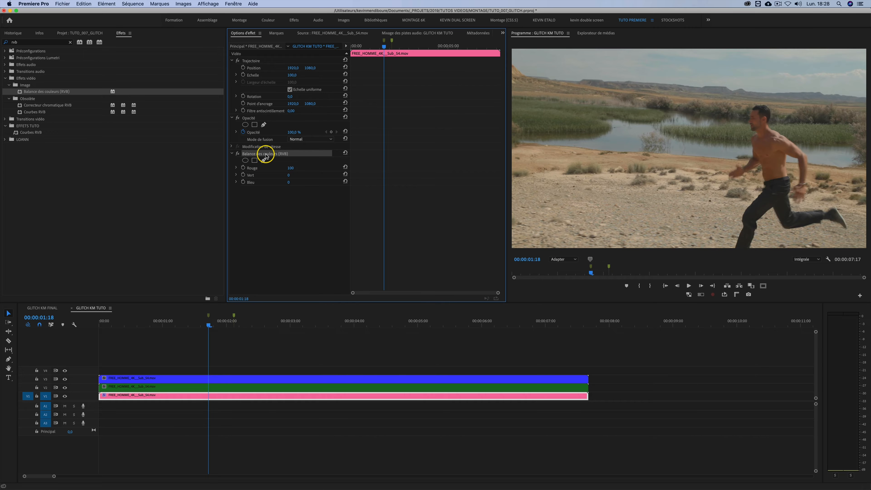
{"action": "key", "text": "super+c"}
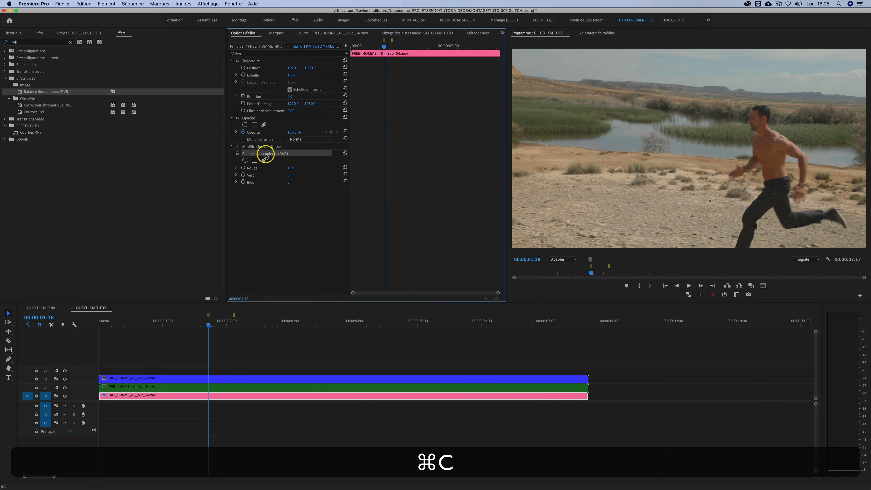
{"action": "left_click", "coordinate": [235, 390]}
{"action": "key", "text": "super+v"}
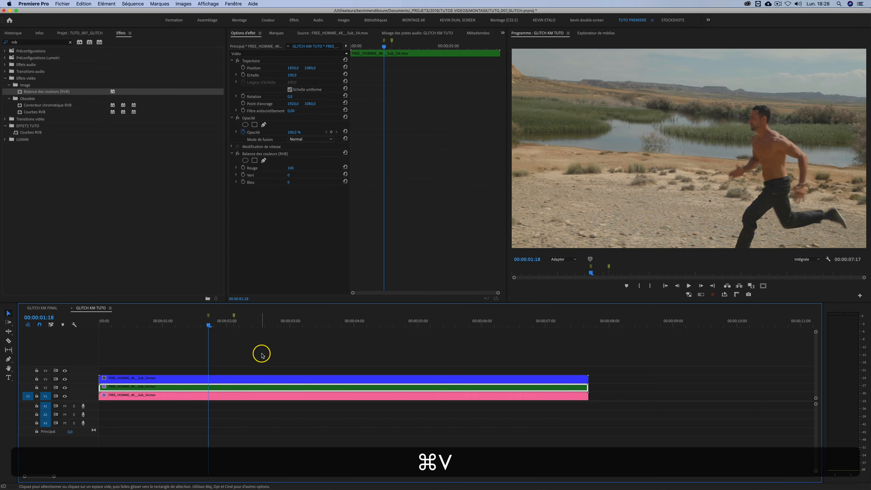
Set Rouge to 0 and Vert to 100 in the green clip's Balance des couleurs (RVB) effect.
{"action": "left_click", "coordinate": [294, 167]}
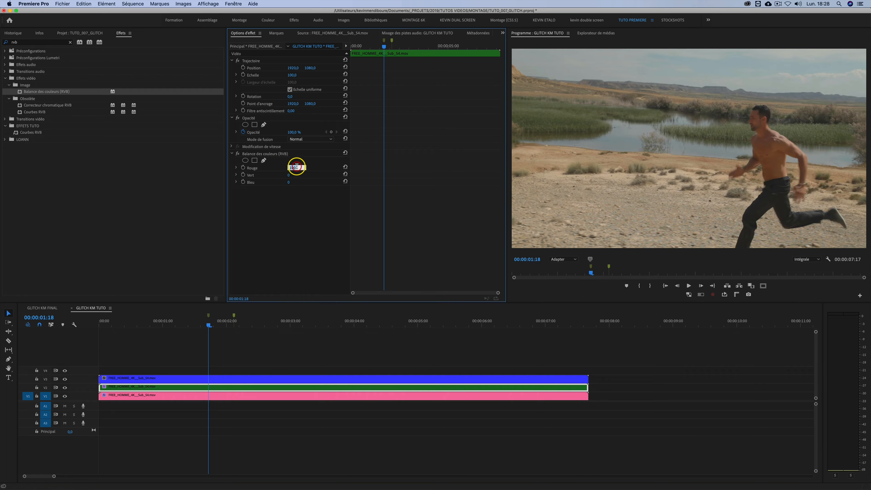
{"action": "type", "text": "0"}
{"action": "key", "text": "Return"}
{"action": "left_click", "coordinate": [291, 175]}
{"action": "type", "text": "10"}
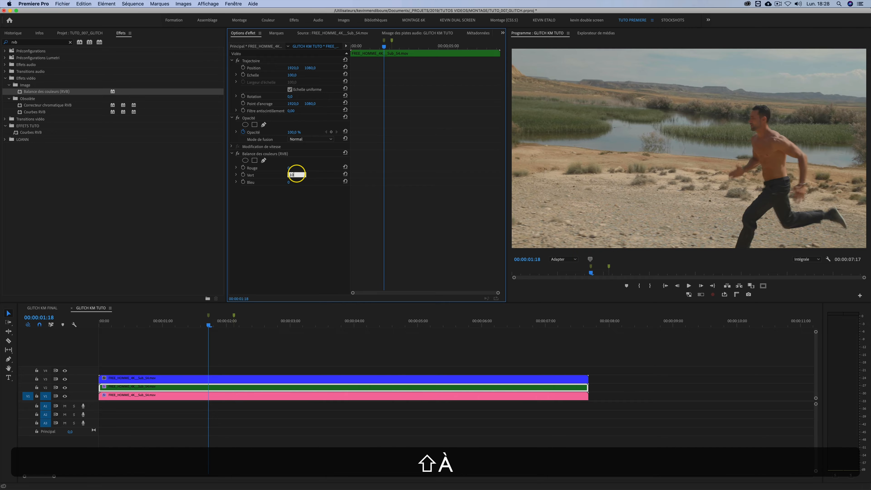
{"action": "type", "text": "0"}
{"action": "key", "text": "Return"}
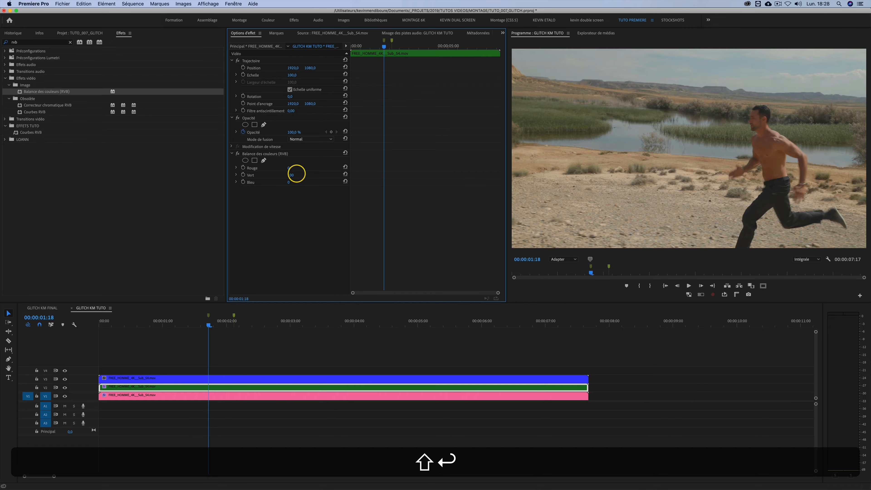
Copy the green clip's Balance des couleurs (RVB) effect and paste it onto the blue clip on V3.
{"action": "left_click", "coordinate": [259, 155]}
{"action": "key", "text": "super+c"}
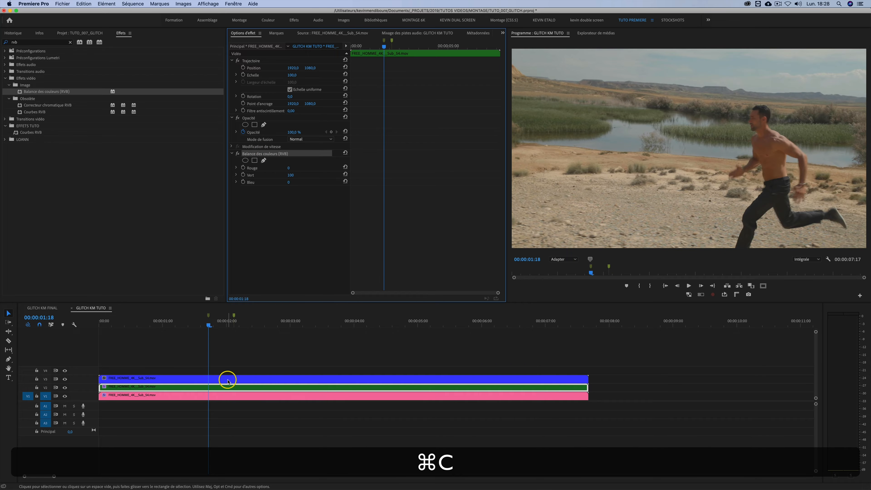
{"action": "left_click", "coordinate": [230, 379]}
{"action": "key", "text": "super+v"}
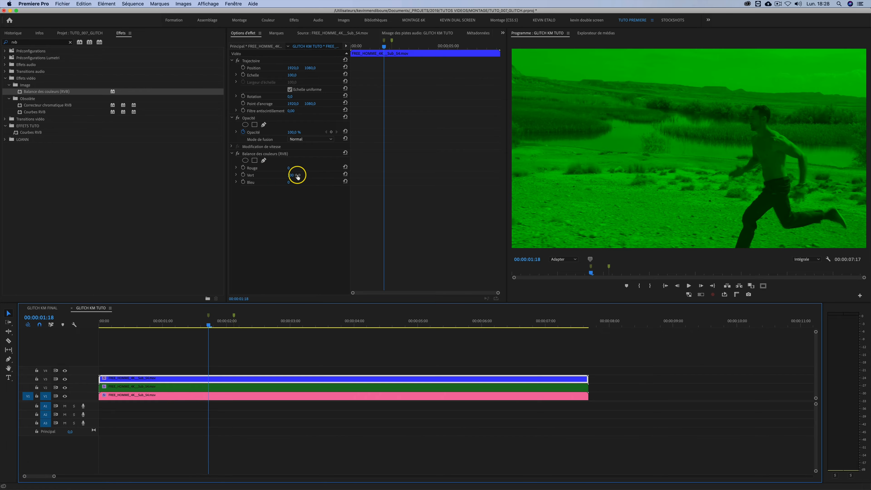
Set Vert to 0 and Bleu to 100 in the blue clip's Balance des couleurs (RVB) effect.
{"action": "left_click", "coordinate": [291, 175]}
{"action": "type", "text": "0"}
{"action": "left_click", "coordinate": [302, 192]}
{"action": "left_click", "coordinate": [289, 182]}
{"action": "type", "text": "100"}
{"action": "key", "text": "shift+Return"}
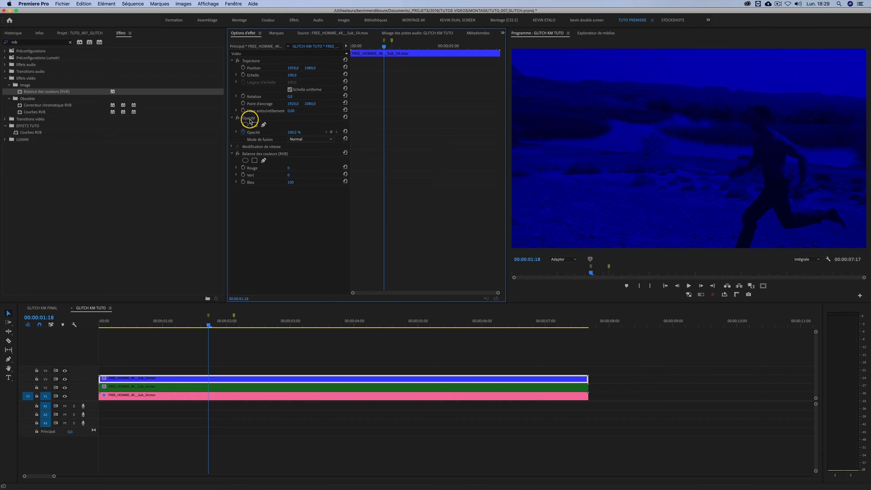
Turn off opacity keyframing on the blue clip and set its blend mode to Ecran.
{"action": "left_click", "coordinate": [248, 134]}
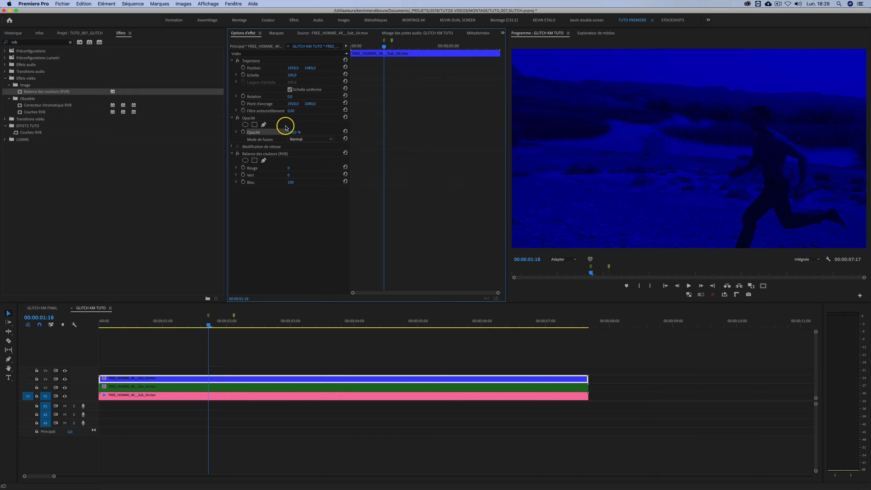
{"action": "left_click", "coordinate": [314, 139]}
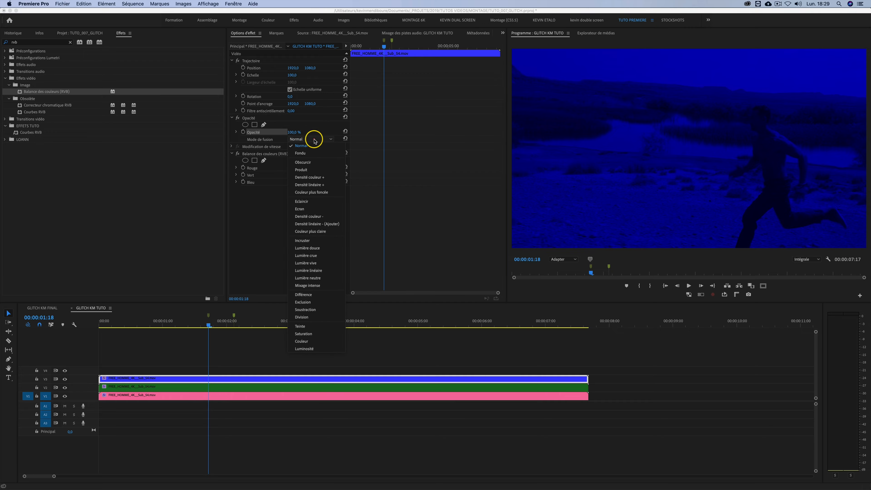
{"action": "left_click", "coordinate": [309, 209]}
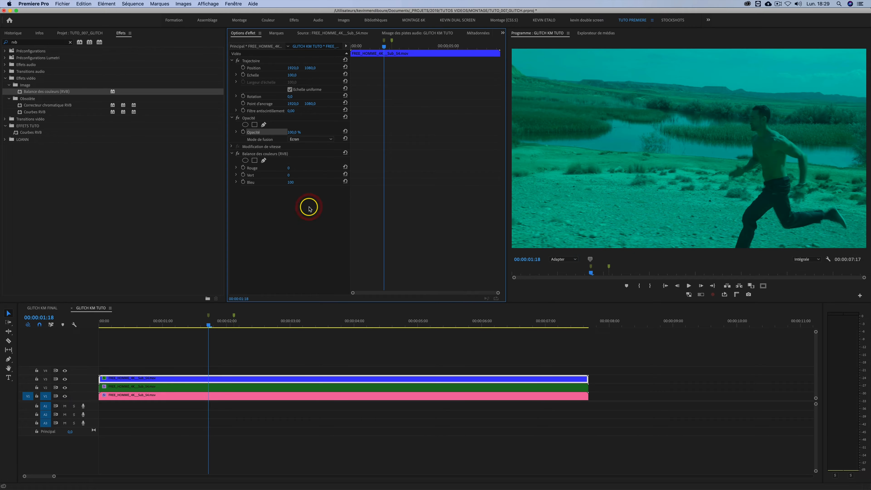
Set the blend mode of the green clip on V2 and the pink clip on V1 to Ecran.
{"action": "left_click", "coordinate": [243, 388]}
{"action": "left_click", "coordinate": [300, 140]}
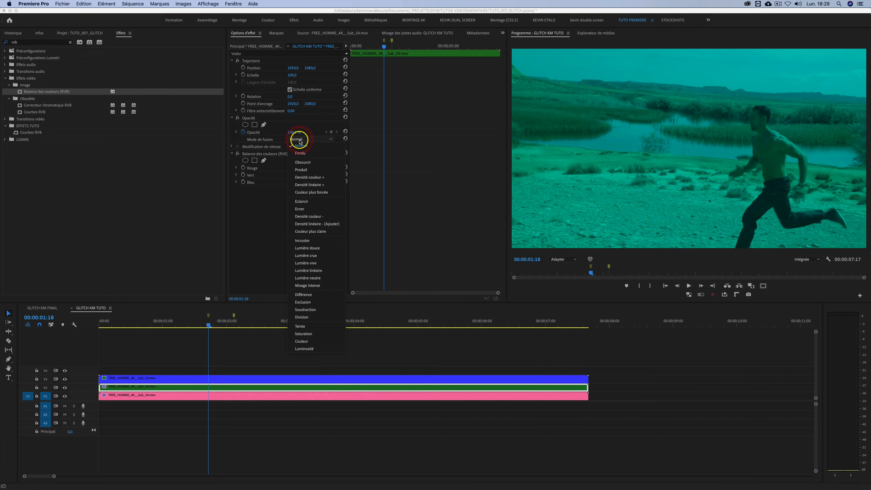
{"action": "left_click", "coordinate": [302, 208]}
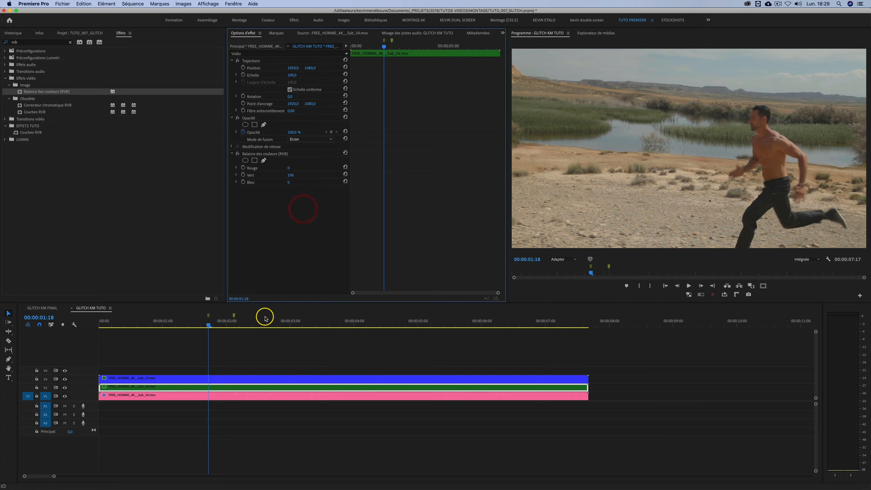
{"action": "left_click", "coordinate": [236, 399]}
{"action": "left_click", "coordinate": [302, 139]}
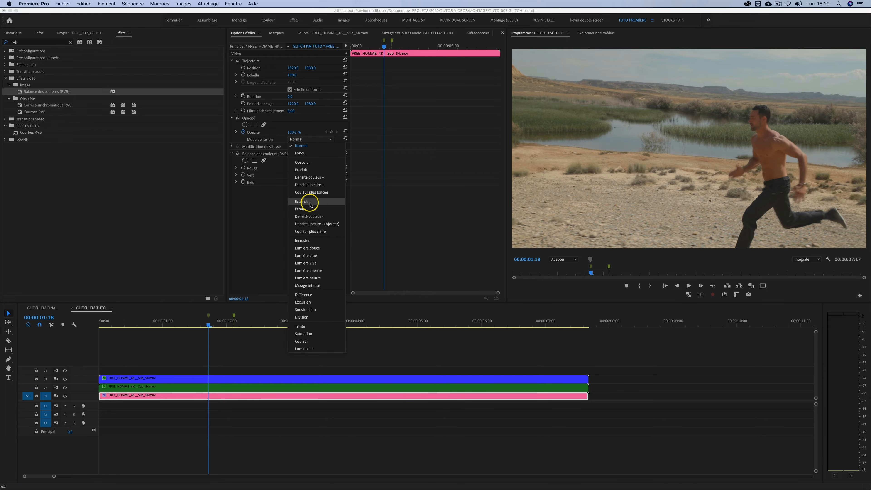
{"action": "left_click", "coordinate": [305, 209]}
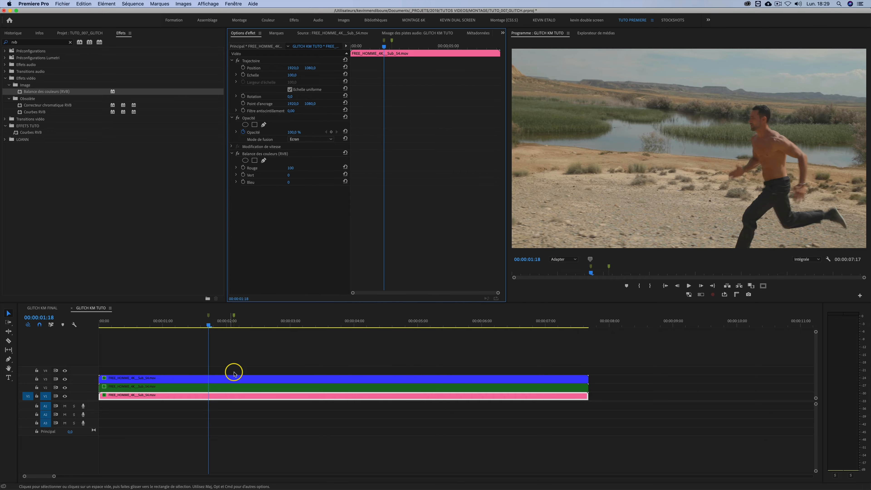
Examine the blend mode and Balance des couleurs (RVB) values of each of the three stacked clips.
{"action": "left_click", "coordinate": [231, 380]}
{"action": "left_click", "coordinate": [229, 387]}
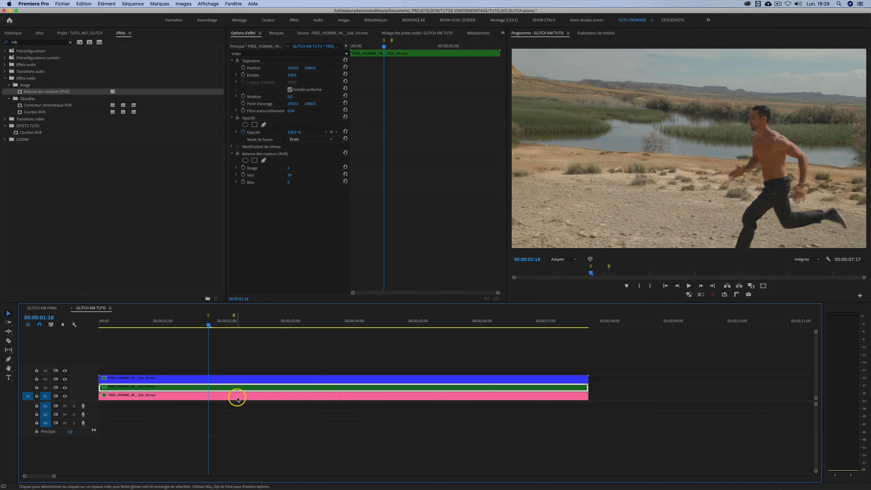
{"action": "left_click", "coordinate": [237, 396]}
{"action": "left_click", "coordinate": [238, 387]}
{"action": "left_click", "coordinate": [242, 379]}
{"action": "left_click", "coordinate": [248, 387]}
{"action": "left_click", "coordinate": [246, 395]}
{"action": "left_click", "coordinate": [239, 378]}
{"action": "left_click", "coordinate": [235, 355]}
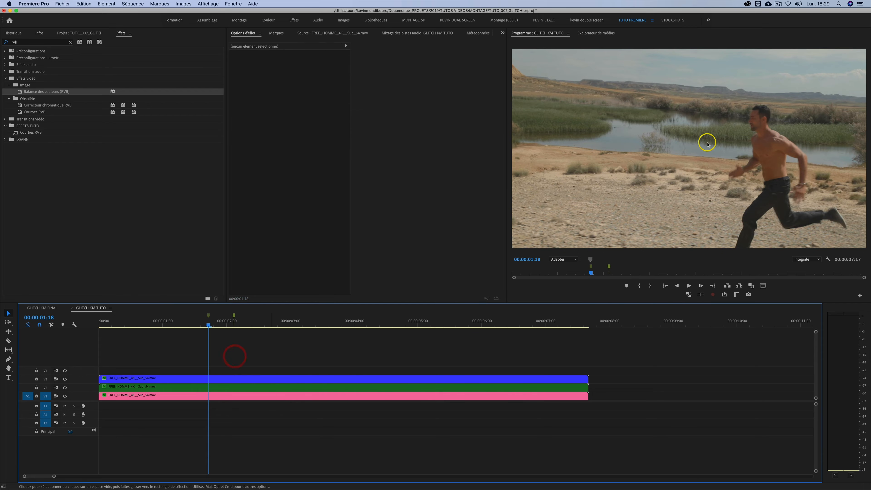
Try shifting the horizontal position of the blue clip and then the green clip, undoing each shift.
{"action": "left_click", "coordinate": [218, 378]}
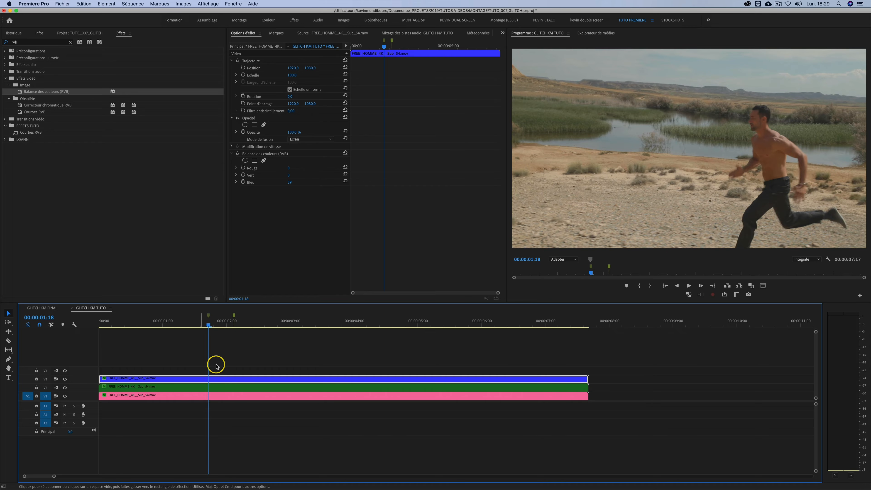
{"action": "left_click", "coordinate": [292, 68]}
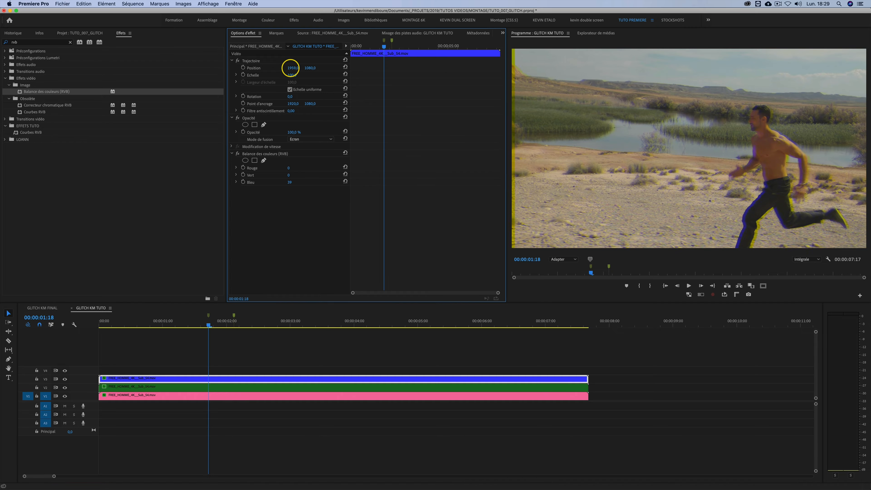
{"action": "key", "text": "super+z"}
{"action": "left_click", "coordinate": [216, 387]}
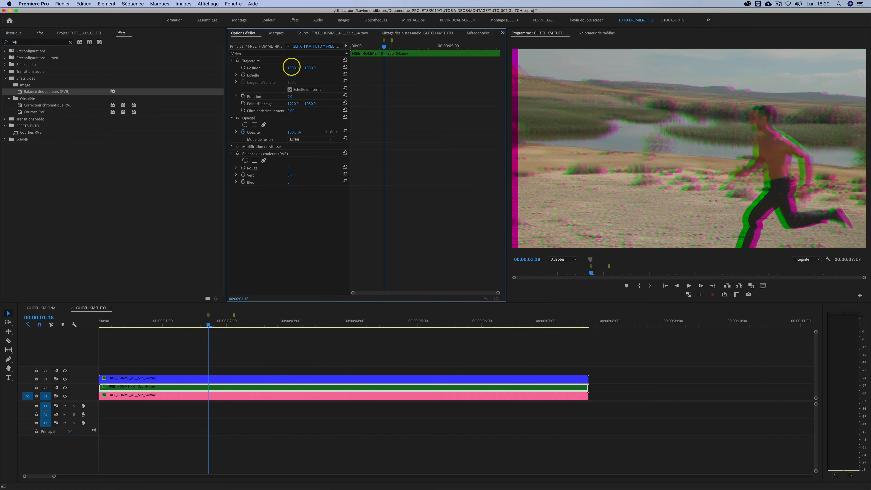
{"action": "key", "text": "super+z"}
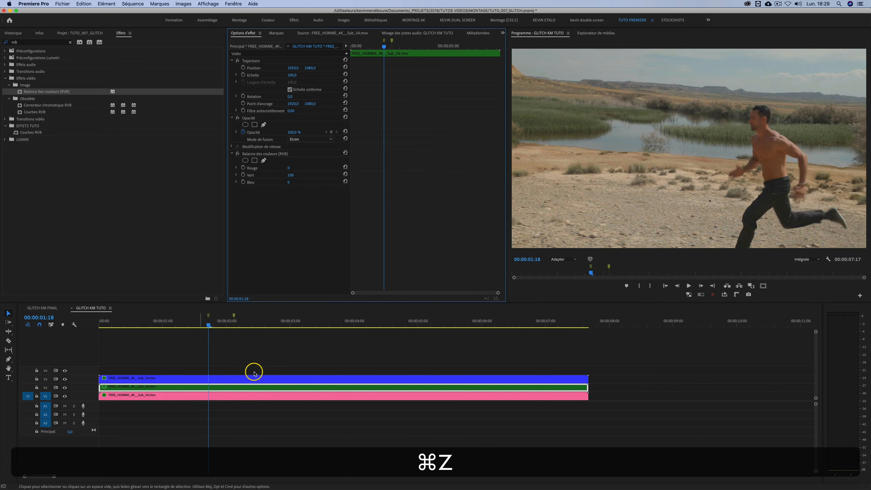
{"action": "left_click", "coordinate": [257, 357]}
{"action": "key", "text": "d"}
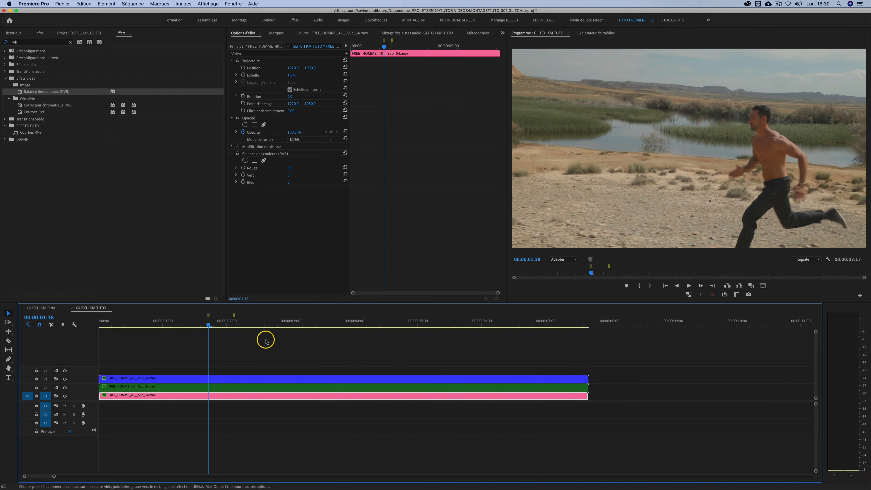
{"action": "left_click", "coordinate": [231, 377]}
{"action": "left_click", "coordinate": [228, 387]}
{"action": "left_click", "coordinate": [228, 397]}
{"action": "left_click", "coordinate": [227, 407]}
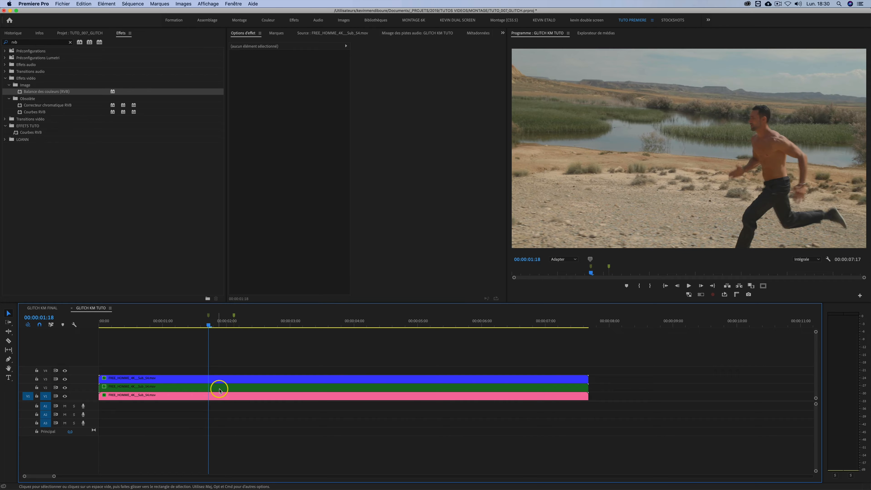
{"action": "left_click", "coordinate": [220, 378]}
{"action": "left_click", "coordinate": [220, 396]}
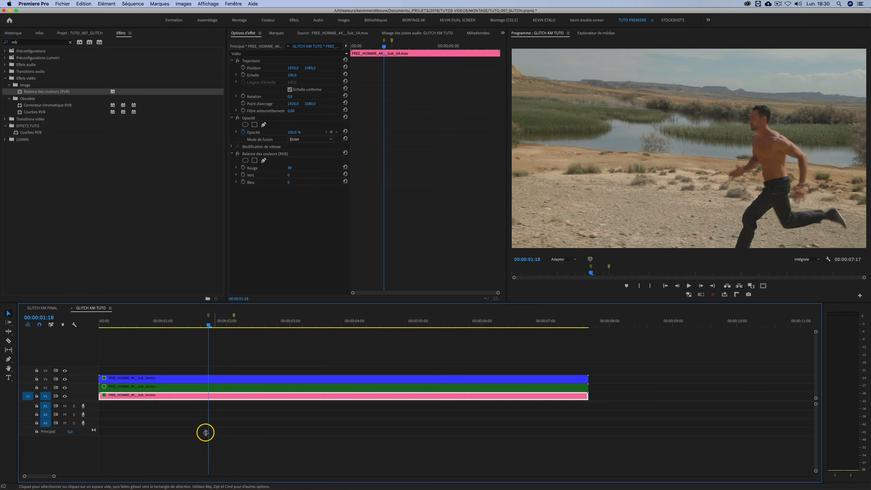
{"action": "left_click", "coordinate": [245, 405]}
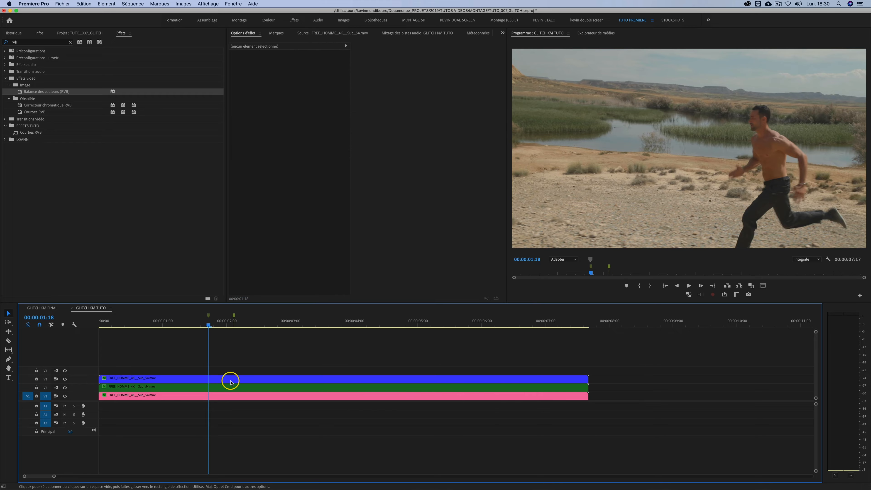
{"action": "left_click", "coordinate": [213, 379]}
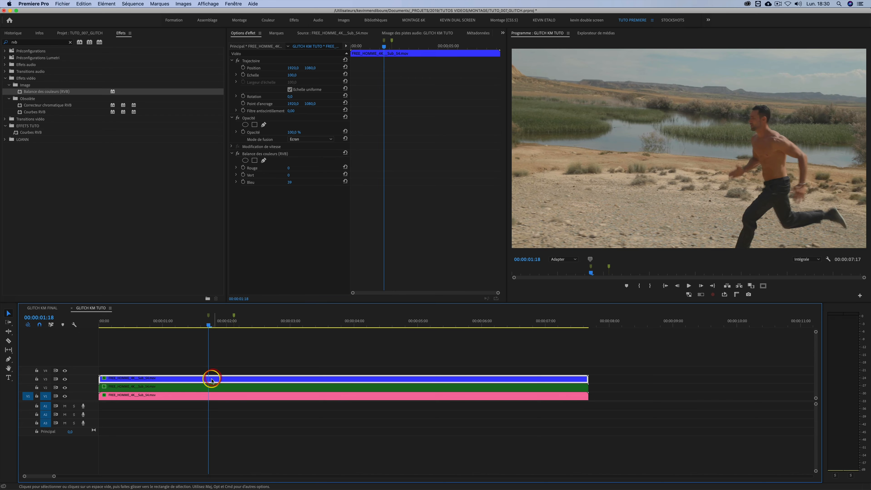
Enable Position and Echelle keyframing on the pink clip on V1 at 00:00:01:18.
{"action": "left_click", "coordinate": [218, 395]}
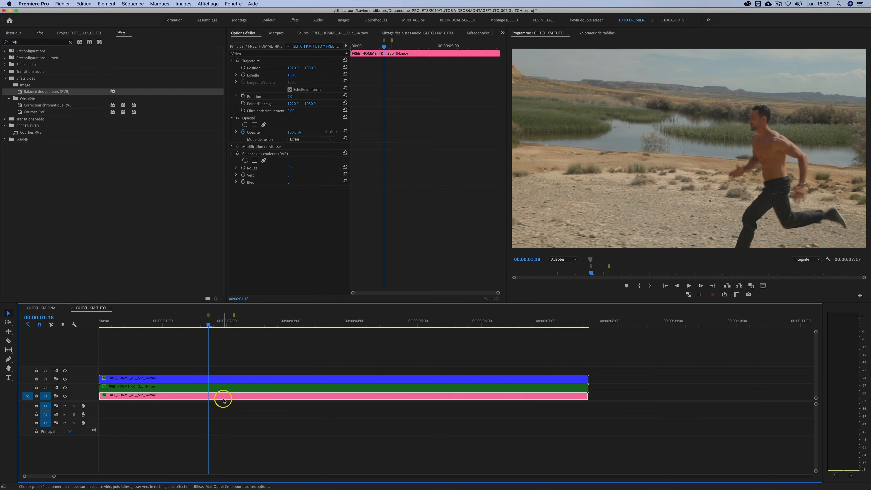
{"action": "left_click", "coordinate": [244, 68]}
{"action": "left_click", "coordinate": [243, 75]}
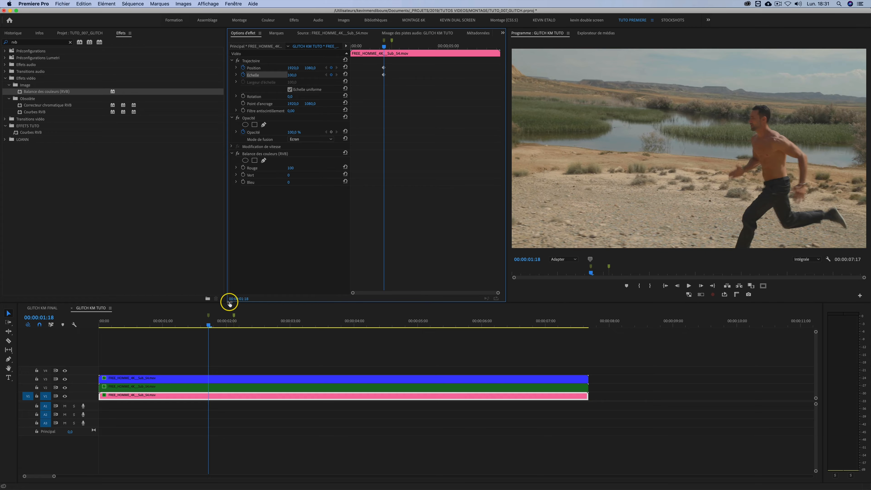
Add Position and Echelle keyframes to the pink clip on V1 at the second marker, 00:00:02:03.
{"action": "key", "text": "="}
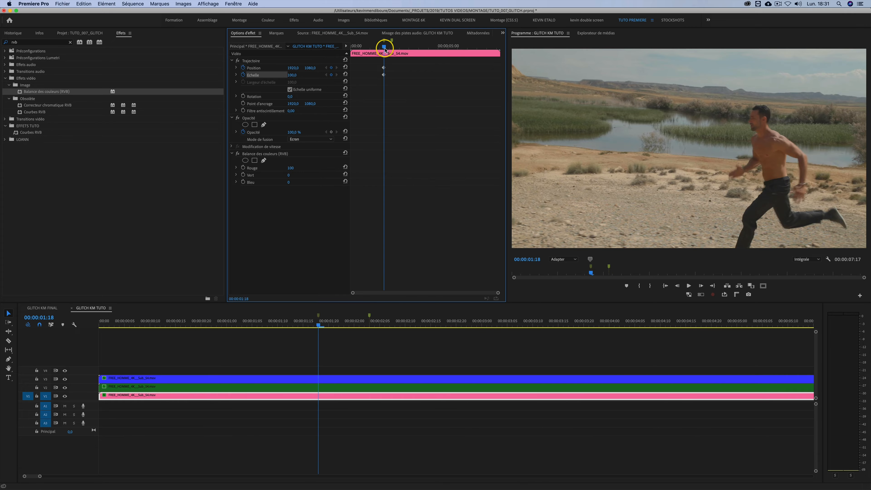
{"action": "key", "text": "shift"}
{"action": "left_click_drag", "start_coordinate": [387, 51], "coordinate": [397, 50]}
{"action": "key", "text": "shift"}
{"action": "left_click_drag", "start_coordinate": [385, 324], "coordinate": [370, 323]}
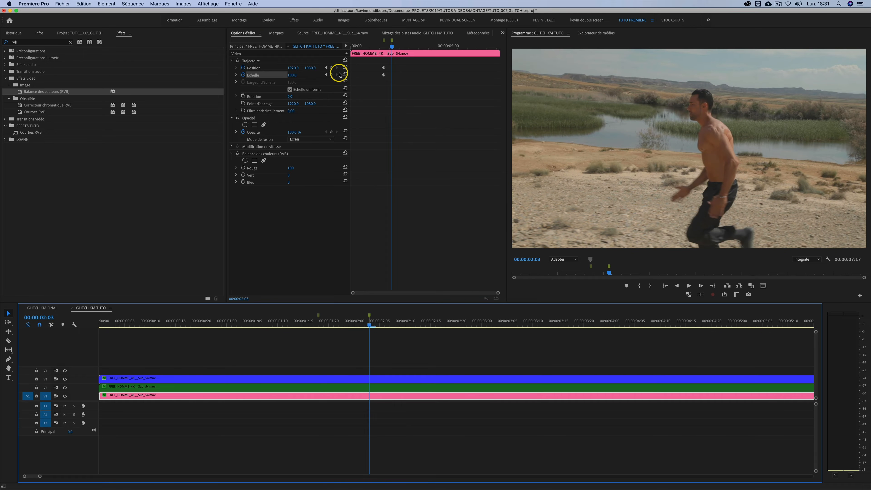
{"action": "left_click", "coordinate": [331, 68]}
{"action": "left_click", "coordinate": [331, 75]}
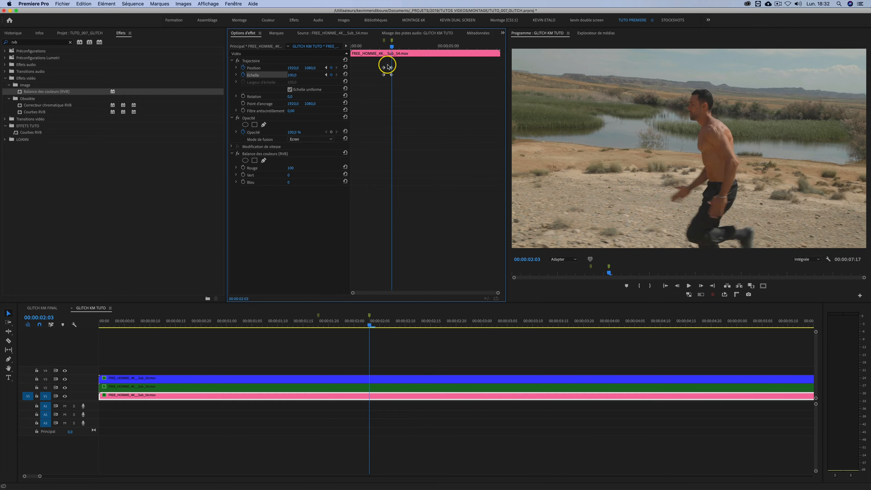
Set the pink clip's Position to about 1963, 1119 at 00:00:01:19, undoing the extra adjustments made there.
{"action": "left_click", "coordinate": [326, 68]}
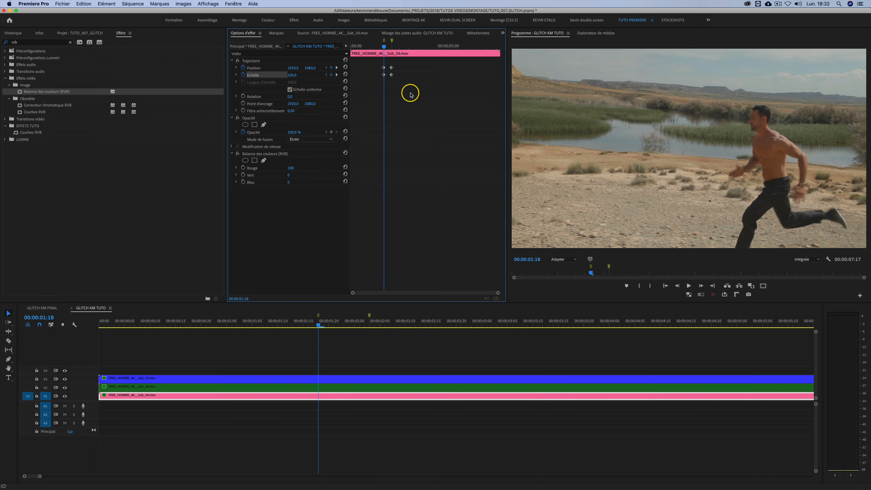
{"action": "key", "text": "="}
{"action": "key", "text": "="}
{"action": "key", "text": "="}
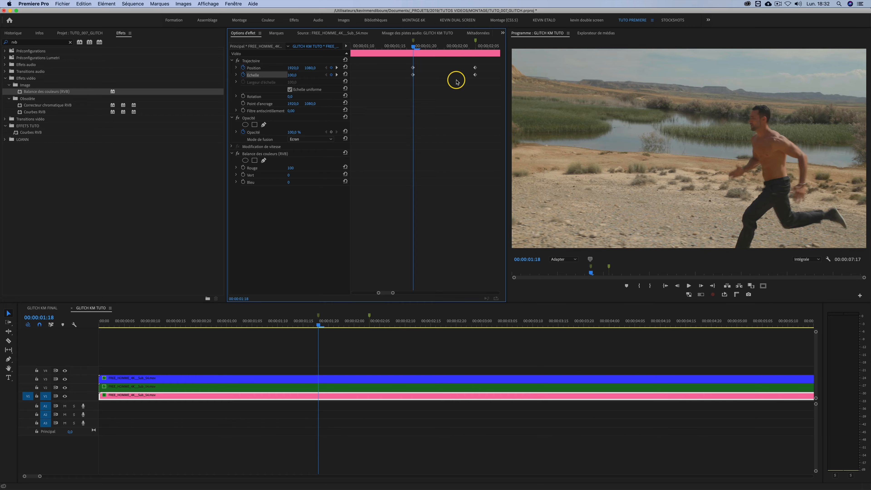
{"action": "key", "text": "Right"}
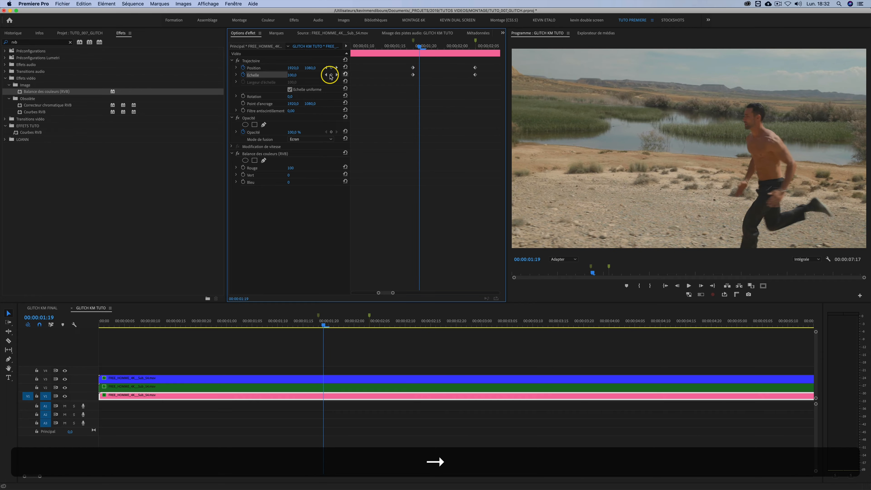
{"action": "left_click_drag", "start_coordinate": [290, 67], "coordinate": [291, 67]}
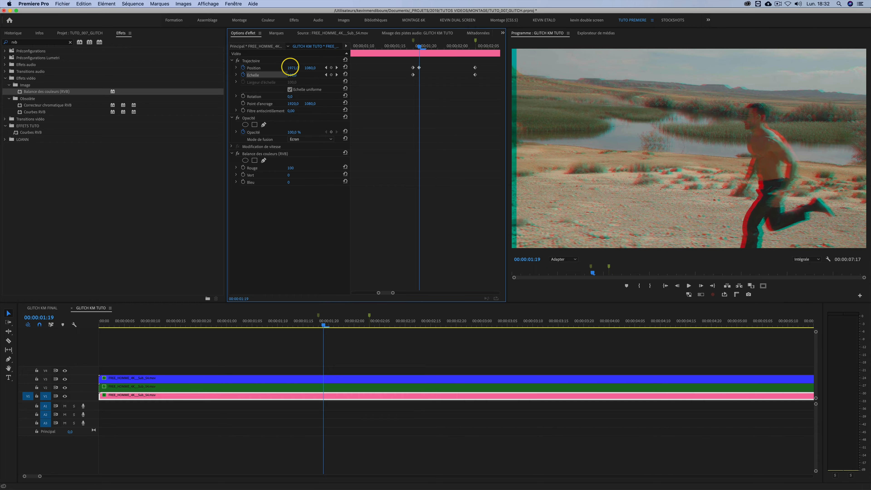
{"action": "left_click_drag", "start_coordinate": [315, 69], "coordinate": [291, 74]}
{"action": "key", "text": "super+z"}
{"action": "key", "text": "super+z"}
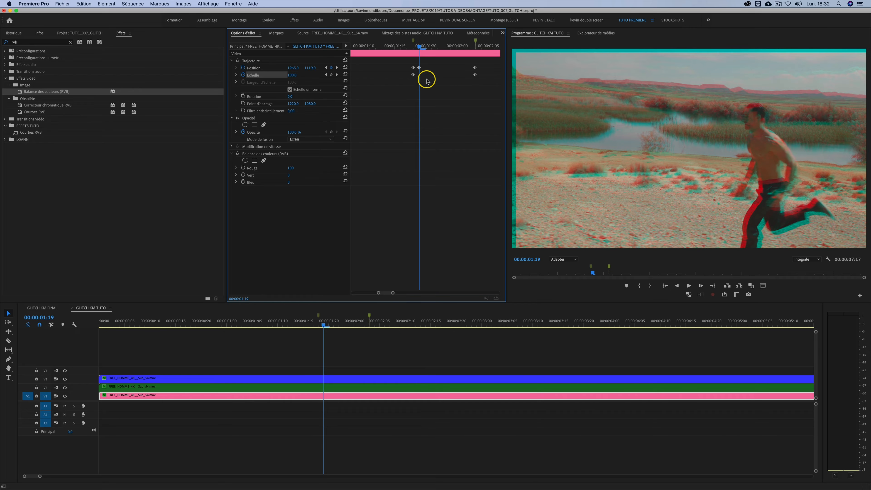
Set the pink clip's Echelle to 105 at 00:00:01:23 and check the frames leading up to it.
{"action": "key", "text": "Left"}
{"action": "key", "text": "Right"}
{"action": "key", "text": "Right"}
{"action": "key", "text": "Right"}
{"action": "key", "text": "Right"}
{"action": "key", "text": "Right"}
{"action": "key", "text": "Right"}
{"action": "key", "text": "Left"}
{"action": "left_click_drag", "start_coordinate": [291, 76], "coordinate": [291, 76]}
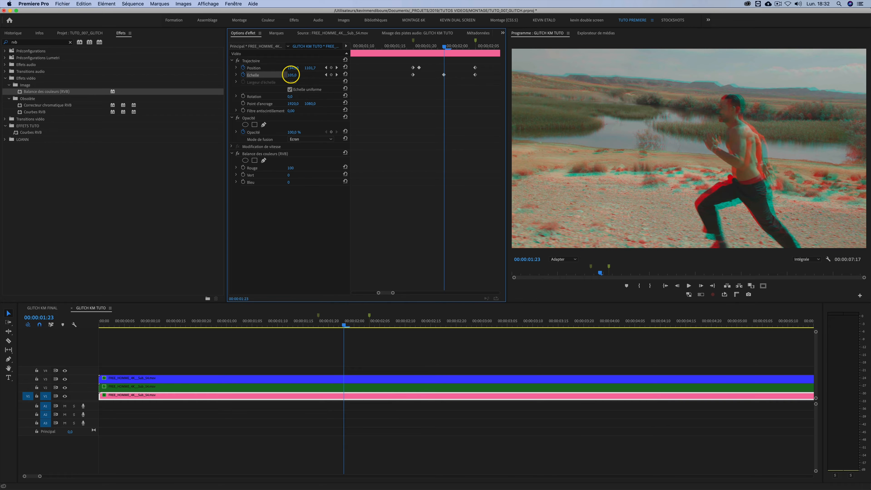
{"action": "key", "text": "Left"}
{"action": "key", "text": "Left"}
{"action": "key", "text": "Left"}
{"action": "key", "text": "Left"}
{"action": "key", "text": "Left"}
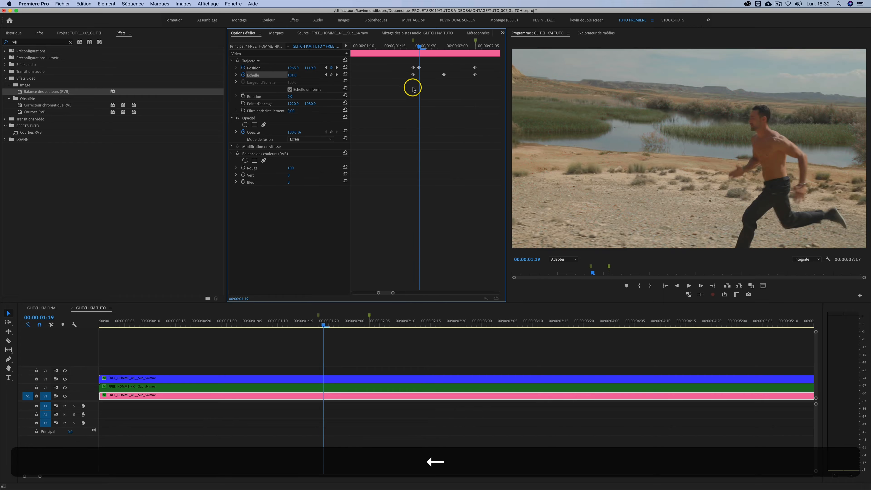
Shift the pink clip's horizontal Position to about 1871 at 00:00:01:20.
{"action": "key", "text": "Right"}
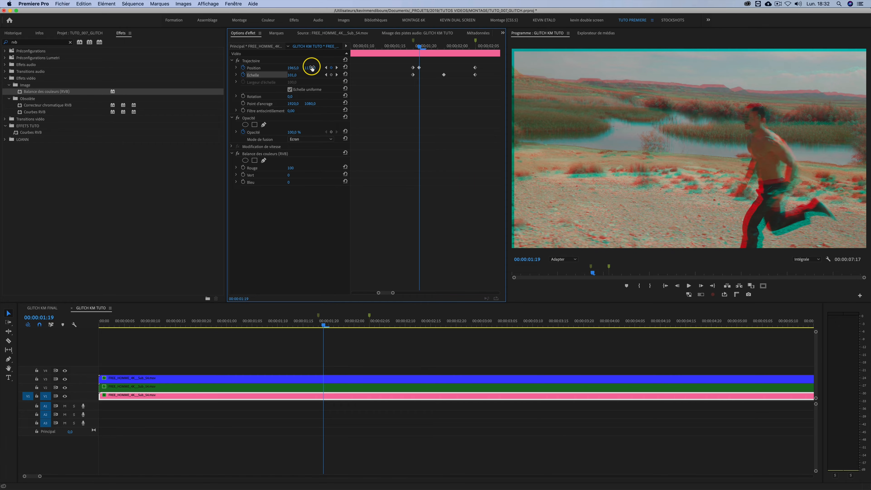
{"action": "key", "text": "Right"}
{"action": "left_click_drag", "start_coordinate": [294, 67], "coordinate": [293, 68]}
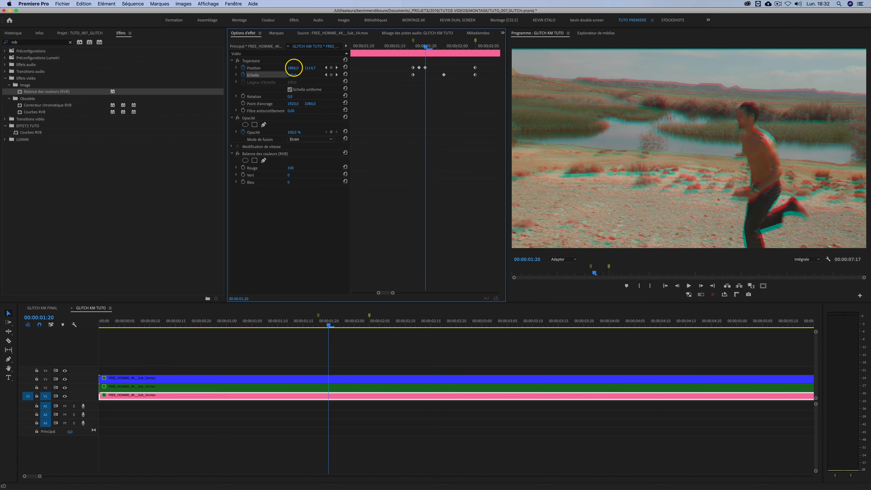
{"action": "key", "text": "Right"}
{"action": "key", "text": "Left"}
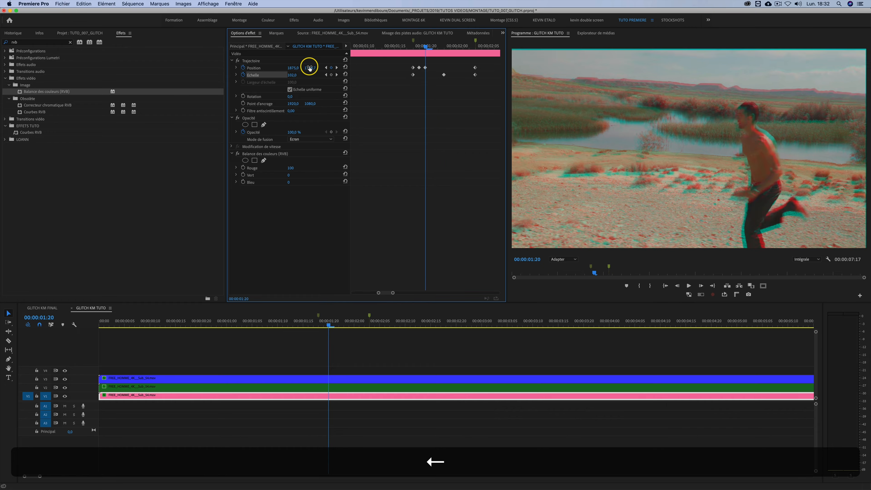
Vary the pink clip's Position frame by frame from 00:00:01:21 to 00:00:02:02, finishing at about 1937.9, 1059.2.
{"action": "key", "text": "Right"}
{"action": "mouse_move", "coordinate": [311, 67]}
{"action": "left_mouse_down"}
{"action": "mouse_move", "coordinate": [289, 67]}
{"action": "mouse_move", "coordinate": [310, 68]}
{"action": "left_mouse_up"}
{"action": "key", "text": "Right"}
{"action": "key", "text": "Right"}
{"action": "key", "text": "Left"}
{"action": "key", "text": "Right"}
{"action": "key", "text": "Right"}
{"action": "key", "text": "Right"}
{"action": "key", "text": "Right"}
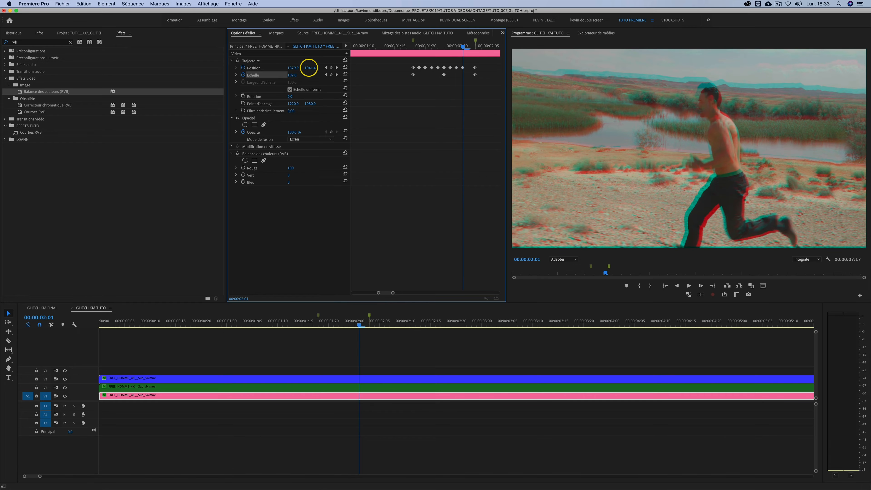
{"action": "key", "text": "Right"}
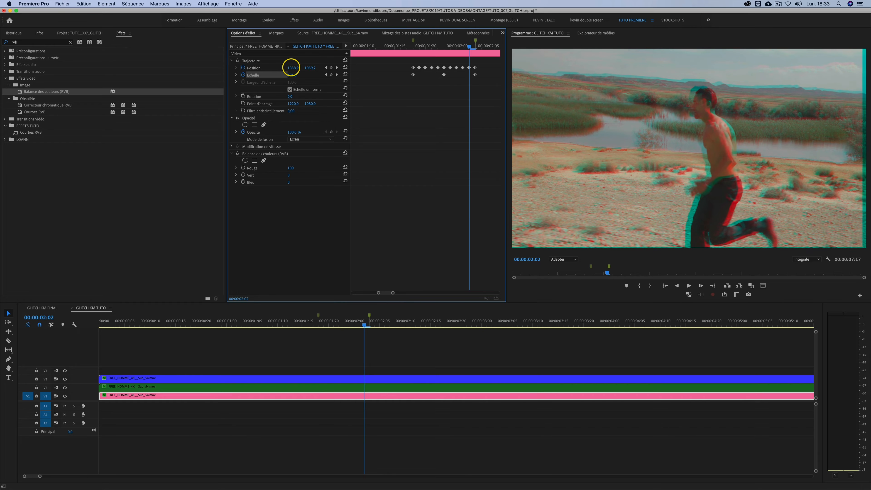
{"action": "key", "text": "Right"}
{"action": "key", "text": "Left"}
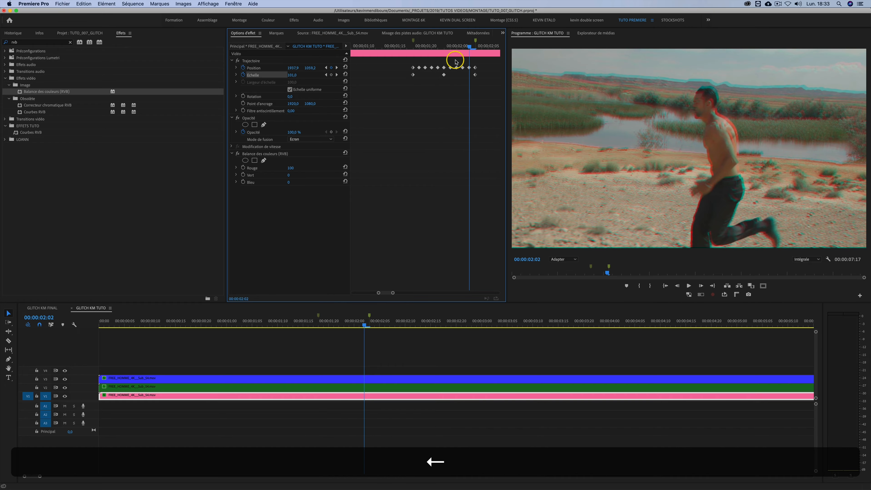
Play back the section between the two markers repeatedly to review the pink clip's animation.
{"action": "left_click_drag", "start_coordinate": [440, 44], "coordinate": [383, 45]}
{"action": "key", "text": "space"}
{"action": "key", "text": "space"}
{"action": "key", "text": "space"}
{"action": "key", "text": "space"}
{"action": "key", "text": "space"}
{"action": "key", "text": "space"}
{"action": "key", "text": "space"}
{"action": "key", "text": "space"}
{"action": "key", "text": "space"}
{"action": "key", "text": "space"}
{"action": "key", "text": "space"}
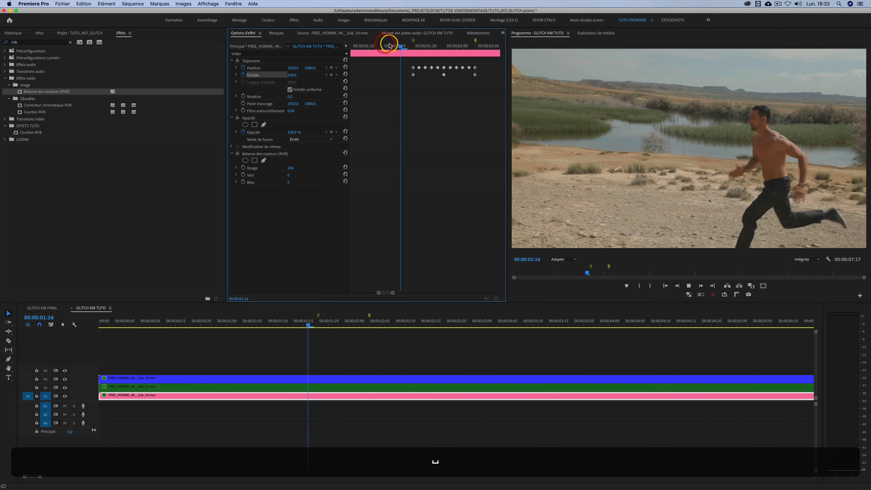
Enable Position and Echelle keyframing on the green clip on V2 at 00:00:01:18.
{"action": "left_click_drag", "start_coordinate": [436, 46], "coordinate": [413, 46]}
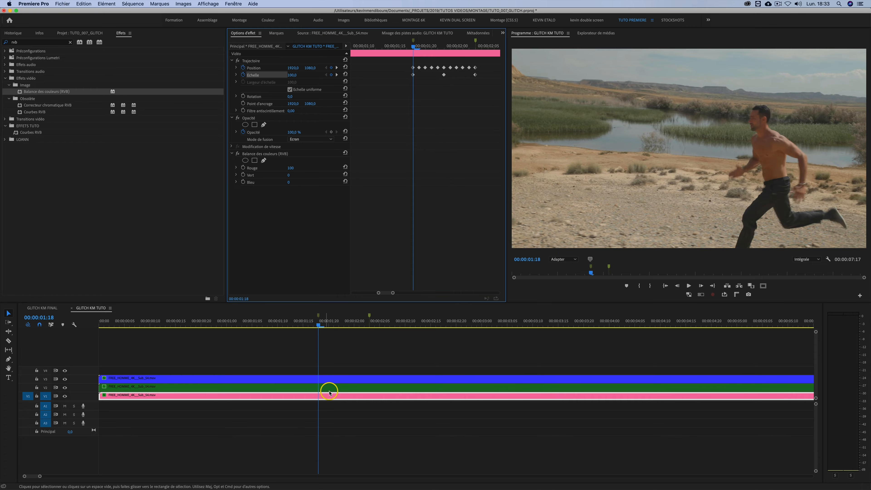
{"action": "left_click", "coordinate": [338, 387]}
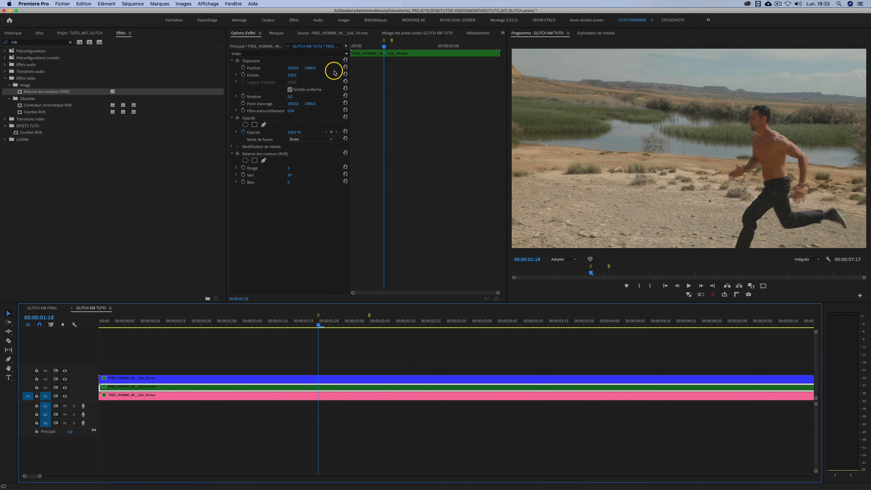
{"action": "left_click", "coordinate": [243, 67]}
{"action": "left_click", "coordinate": [244, 75]}
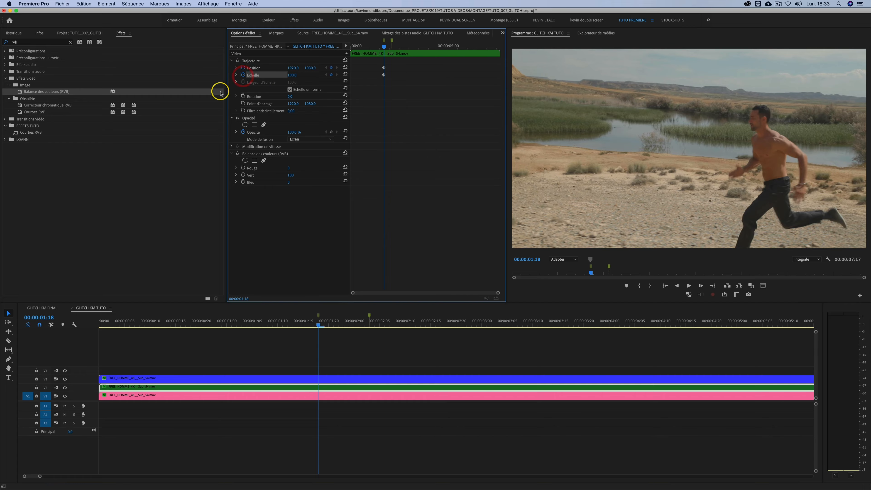
Add Position and Echelle keyframes to the green clip at the second marker, 00:00:02:03.
{"action": "left_click_drag", "start_coordinate": [338, 321], "coordinate": [369, 321]}
{"action": "left_click", "coordinate": [331, 67]}
{"action": "left_click", "coordinate": [327, 75]}
Shift the green clip's Position horizontally and set its Echelle to 106 at 00:00:01:19.
{"action": "left_click", "coordinate": [326, 67]}
{"action": "key", "text": "equal"}
{"action": "key", "text": "equal"}
{"action": "key", "text": "equal"}
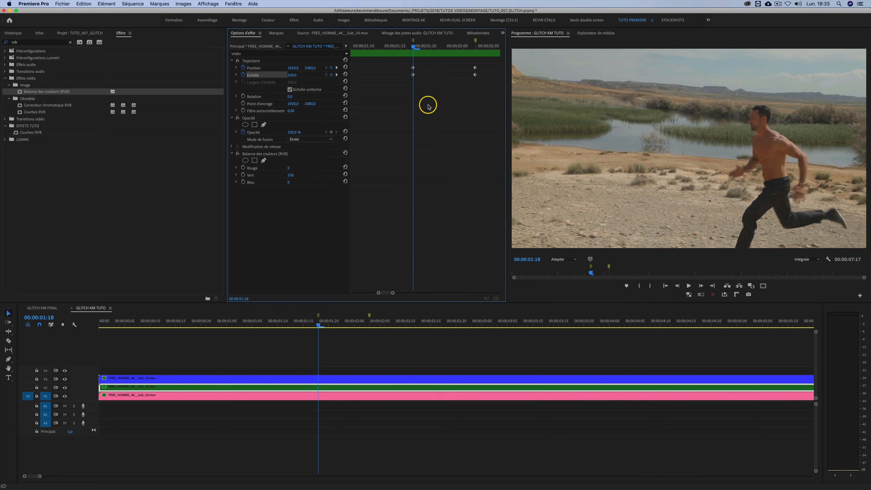
{"action": "key", "text": "Right"}
{"action": "left_click_drag", "start_coordinate": [292, 70], "coordinate": [292, 75]}
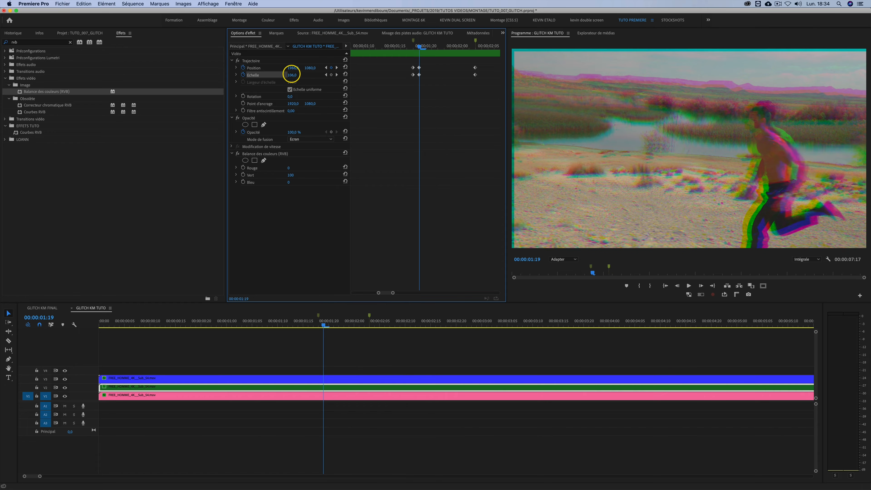
Compare the frames around 00:00:01:19 to examine how the green clip's offset appears.
{"action": "key", "text": "Right"}
{"action": "key", "text": "Left"}
{"action": "key", "text": "Left"}
{"action": "key", "text": "Right"}
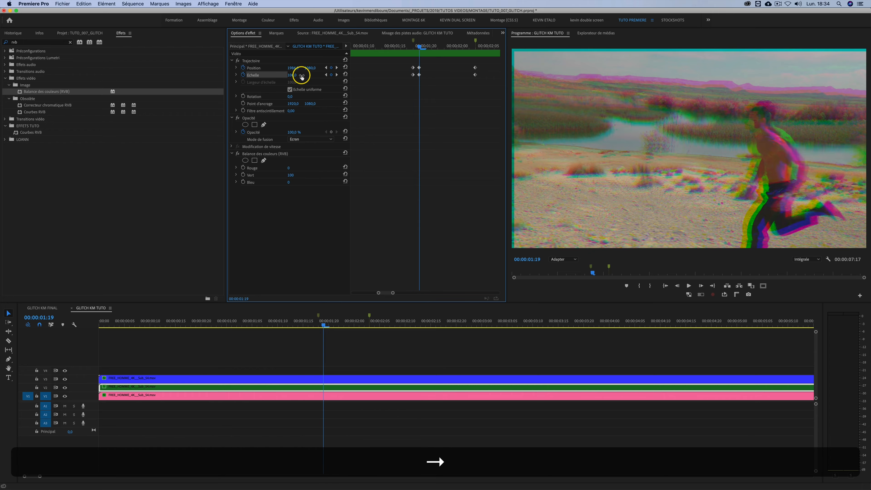
{"action": "key", "text": "Left"}
{"action": "key", "text": "Right"}
{"action": "key", "text": "Left"}
{"action": "key", "text": "Right"}
{"action": "key", "text": "Left"}
{"action": "key", "text": "Right"}
Vary the green clip's Position frame by frame from 00:00:01:20 to 00:00:01:23, starting at about 1880.7 horizontally.
{"action": "key", "text": "Right"}
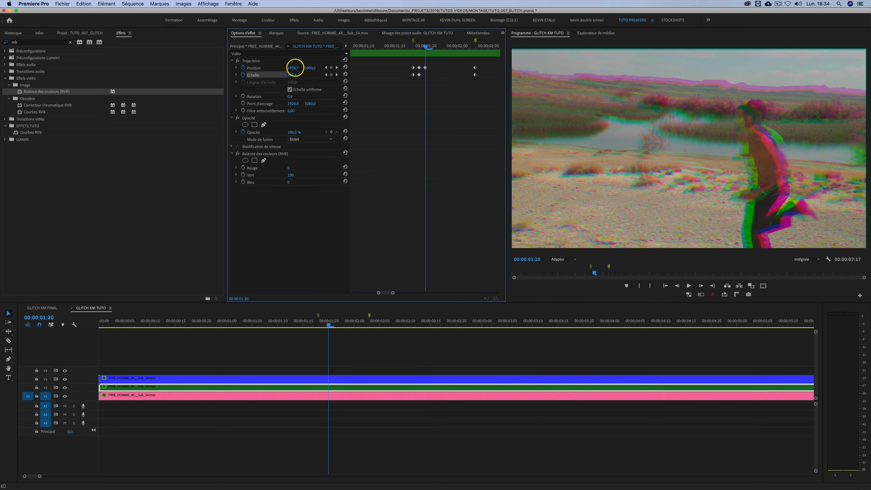
{"action": "key", "text": "Right"}
{"action": "mouse_move", "coordinate": [295, 67]}
{"action": "left_mouse_down"}
{"action": "mouse_move", "coordinate": [310, 67]}
{"action": "mouse_move", "coordinate": [294, 75]}
{"action": "left_mouse_up"}
{"action": "key", "text": "Right"}
{"action": "key", "text": "Right"}
{"action": "key", "text": "Right"}
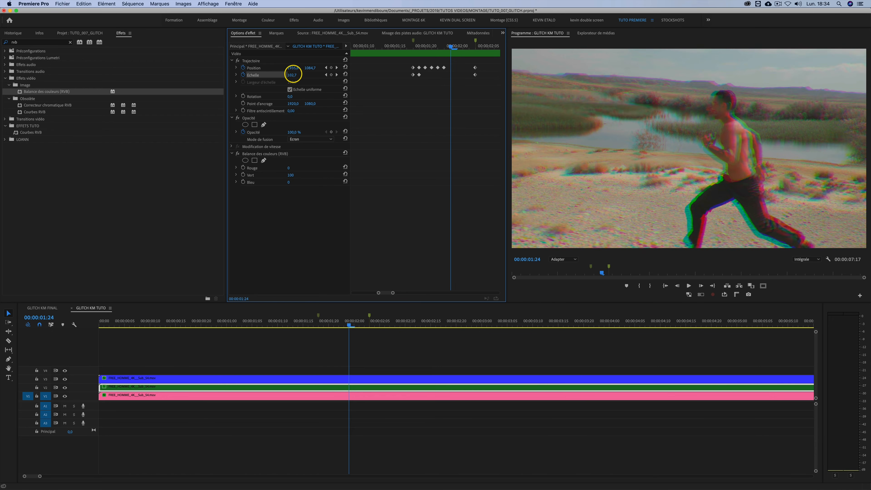
Keyframe the green clip's Echelle at 102.7 at 00:00:01:24 and check the preceding frames.
{"action": "key", "text": "Left"}
{"action": "key", "text": "Left"}
{"action": "key", "text": "Left"}
{"action": "key", "text": "Right"}
{"action": "key", "text": "Right"}
{"action": "key", "text": "Right"}
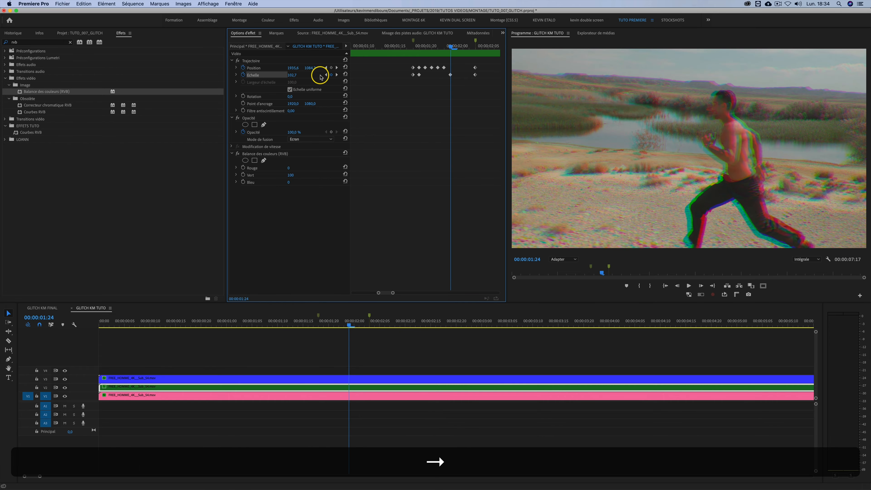
Set the green clip's horizontal Position to about 1871.9 at 00:00:02:00 and shift it vertically at 00:00:02:01.
{"action": "key", "text": "Right"}
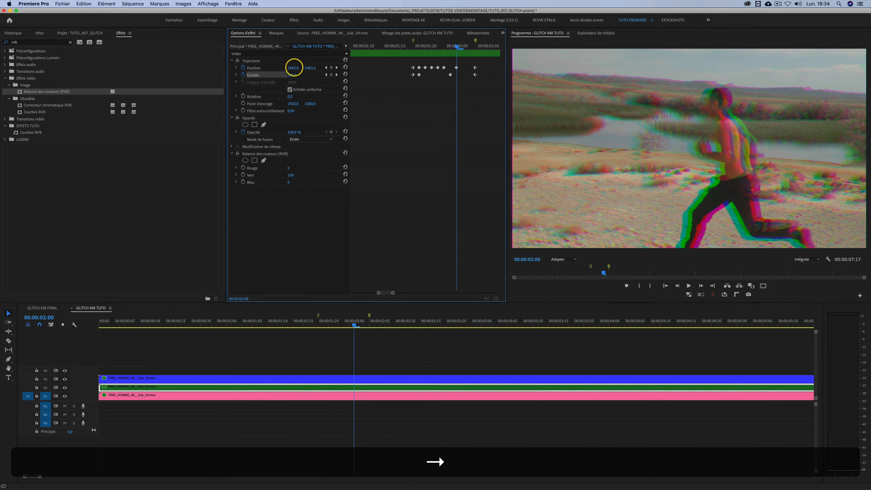
{"action": "left_click_drag", "start_coordinate": [294, 68], "coordinate": [294, 68]}
{"action": "left_click", "coordinate": [294, 66]}
{"action": "key", "text": "Right"}
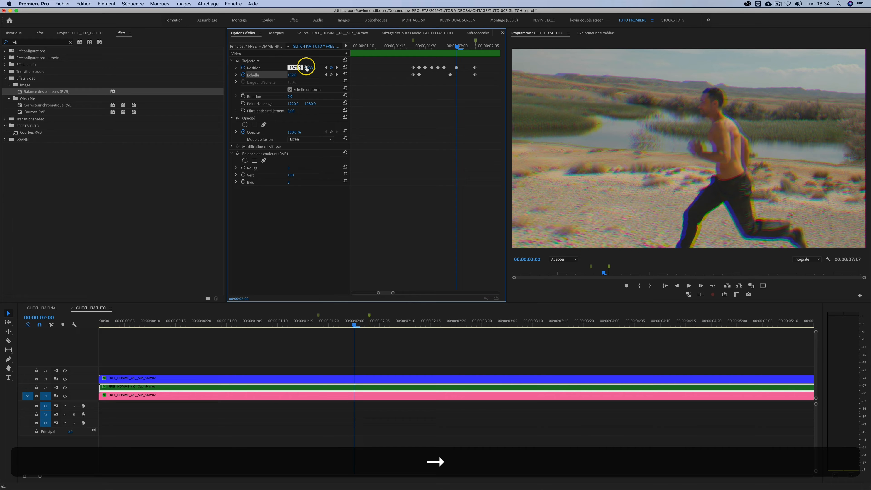
{"action": "left_click", "coordinate": [313, 75]}
{"action": "key", "text": "Right"}
{"action": "left_click_drag", "start_coordinate": [308, 67], "coordinate": [312, 67]}
Step back and forth through the green clip's keyframed frames to examine the colour offsets.
{"action": "key", "text": "Right"}
{"action": "key", "text": "Left"}
{"action": "key", "text": "Left"}
{"action": "key", "text": "Left"}
{"action": "key", "text": "Left"}
{"action": "key", "text": "Left"}
{"action": "key", "text": "Left"}
{"action": "key", "text": "Left"}
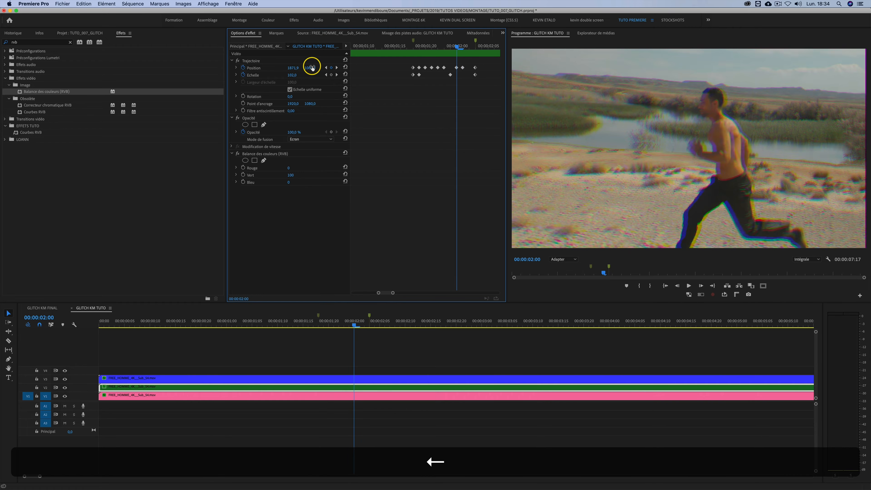
{"action": "key", "text": "Right"}
{"action": "key", "text": "Right"}
{"action": "key", "text": "Right"}
{"action": "key", "text": "Right"}
{"action": "key", "text": "Right"}
{"action": "key", "text": "Right"}
{"action": "key", "text": "Right"}
{"action": "key", "text": "Right"}
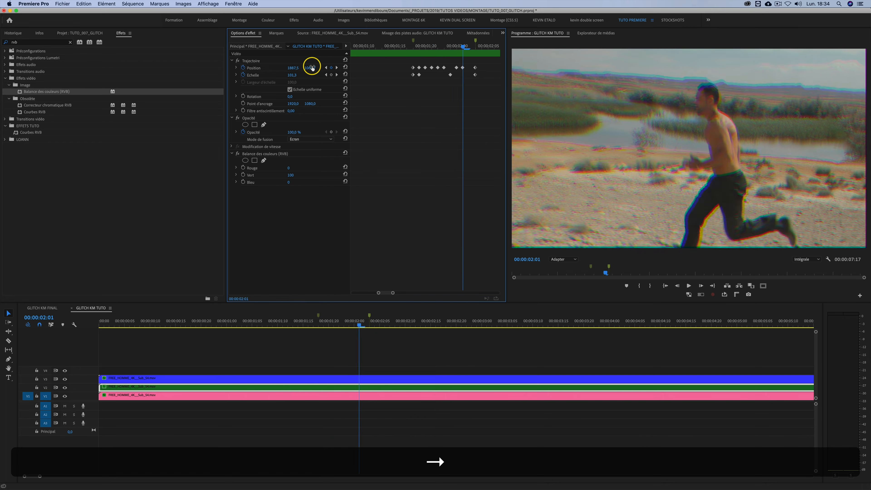
{"action": "key", "text": "Left"}
{"action": "key", "text": "Left"}
{"action": "key", "text": "Left"}
{"action": "key", "text": "Left"}
{"action": "key", "text": "Left"}
{"action": "key", "text": "Left"}
{"action": "key", "text": "Left"}
{"action": "key", "text": "Left"}
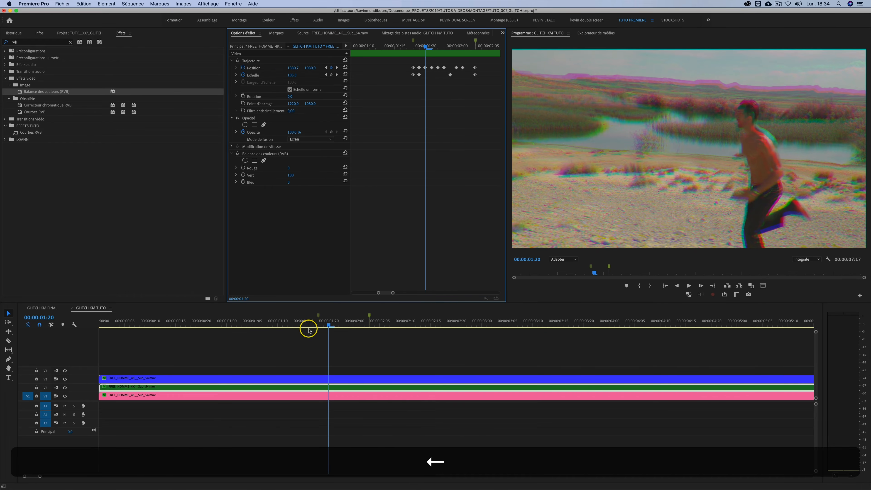
Play back the glitch from just before the first marker to review the combined pink and green animation.
{"action": "left_click", "coordinate": [307, 322]}
{"action": "key", "text": "space"}
{"action": "left_click", "coordinate": [300, 322]}
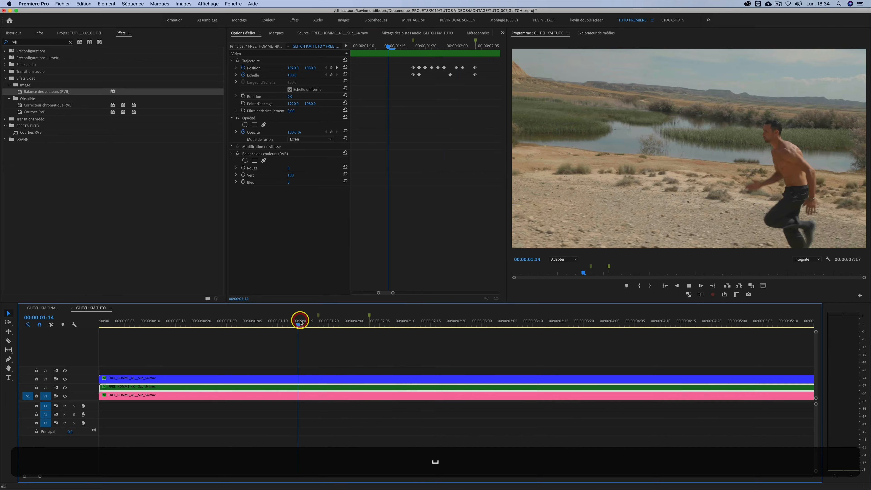
{"action": "key", "text": "space"}
{"action": "left_click", "coordinate": [287, 320]}
{"action": "key", "text": "space"}
Enable Position and Echelle keyframing on the blue clip on V3 at 00:00:01:18.
{"action": "left_click_drag", "start_coordinate": [333, 320], "coordinate": [319, 321]}
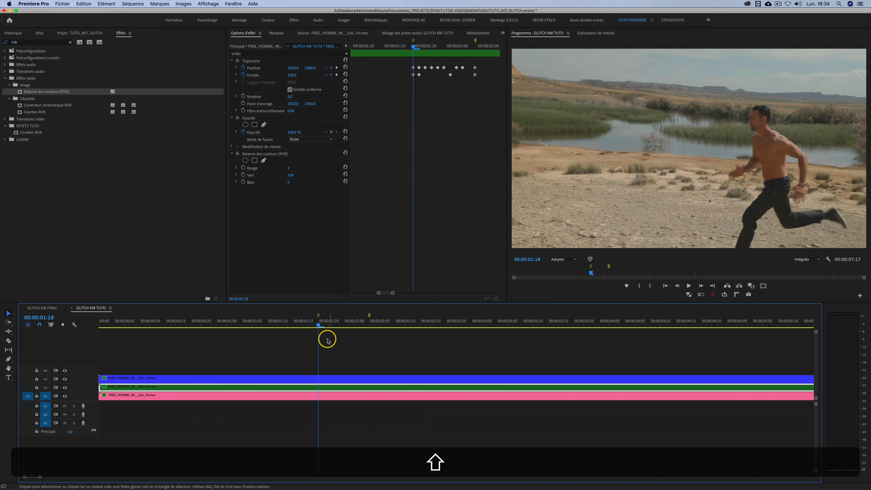
{"action": "left_click", "coordinate": [334, 380]}
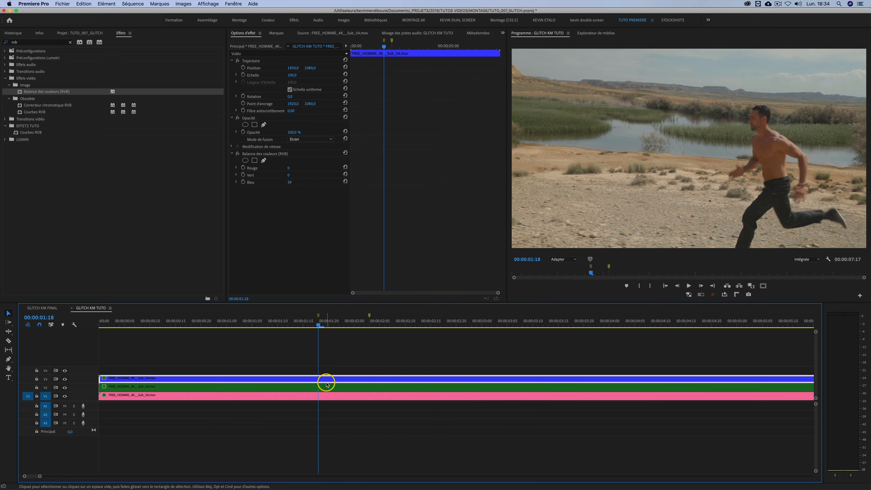
{"action": "left_click", "coordinate": [244, 67]}
{"action": "left_click", "coordinate": [244, 75]}
Add Position and Echelle keyframes to the blue clip at the second marker, 00:00:02:03.
{"action": "left_click", "coordinate": [349, 323], "text": "shift"}
{"action": "left_click_drag", "start_coordinate": [364, 322], "coordinate": [370, 317]}
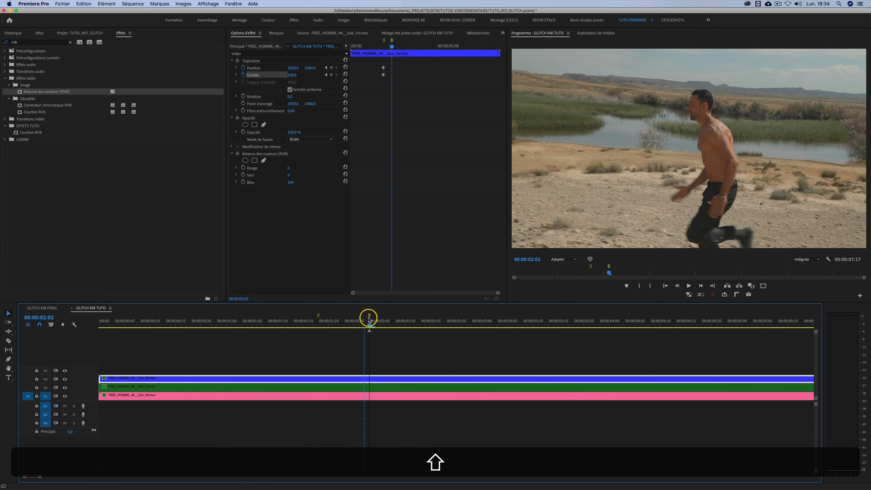
{"action": "left_click", "coordinate": [332, 68]}
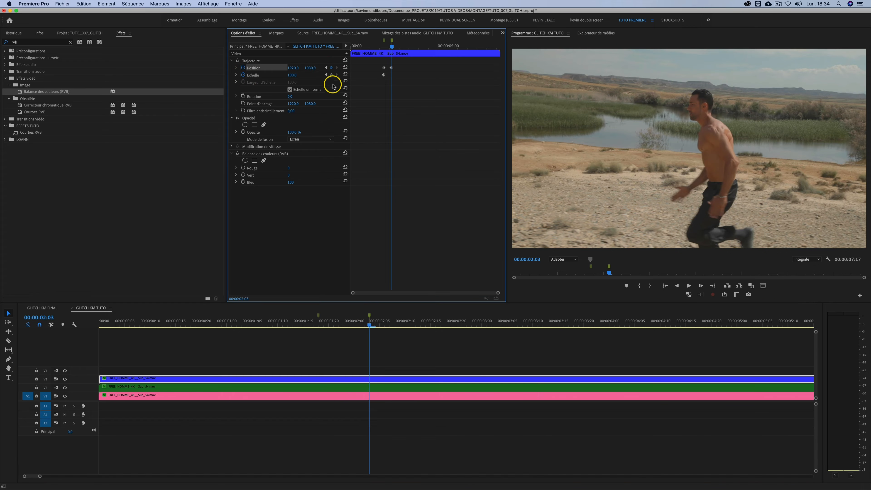
{"action": "left_click", "coordinate": [332, 76]}
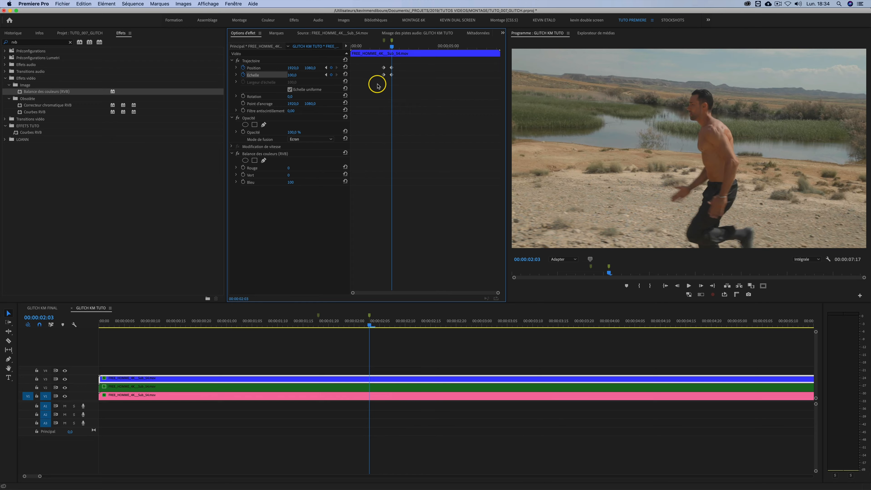
Set the blue clip's horizontal Position to about 2044 and its Echelle to about 102 at 00:00:01:19.
{"action": "key", "text": "equal"}
{"action": "key", "text": "equal"}
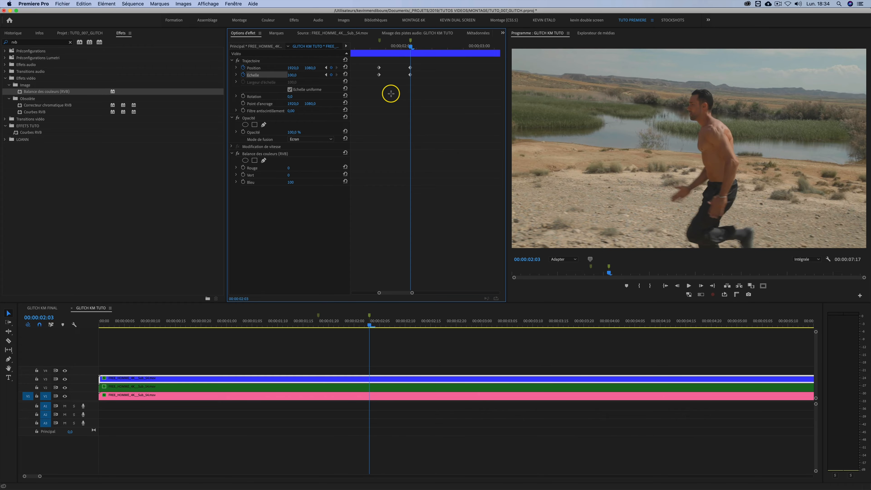
{"action": "key", "text": "Left"}
{"action": "key", "text": "Left"}
{"action": "key", "text": "Left"}
{"action": "key", "text": "Left"}
{"action": "key", "text": "Left"}
{"action": "key", "text": "Left"}
{"action": "key", "text": "Left"}
{"action": "key", "text": "Left"}
{"action": "key", "text": "Left"}
{"action": "key", "text": "Left"}
{"action": "key", "text": "Right"}
{"action": "left_click_drag", "start_coordinate": [292, 67], "coordinate": [292, 68]}
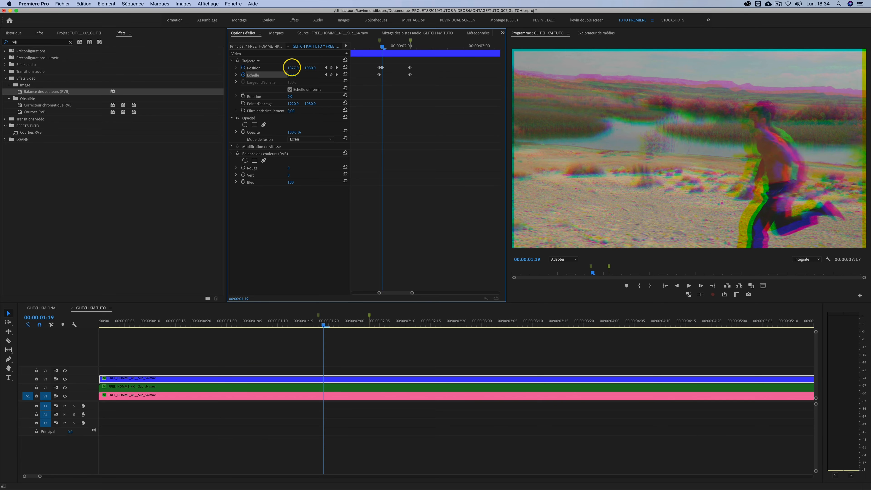
{"action": "left_click_drag", "start_coordinate": [291, 75], "coordinate": [293, 74]}
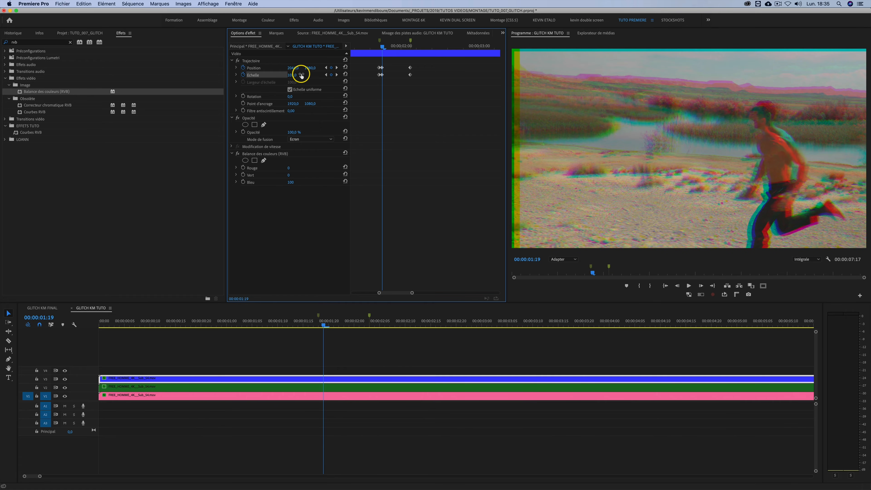
Enlarge the blue clip's Echelle at 00:00:01:20 and set its vertical Position to about 977 at 00:00:01:21.
{"action": "key", "text": "Right"}
{"action": "left_click_drag", "start_coordinate": [292, 74], "coordinate": [292, 74]}
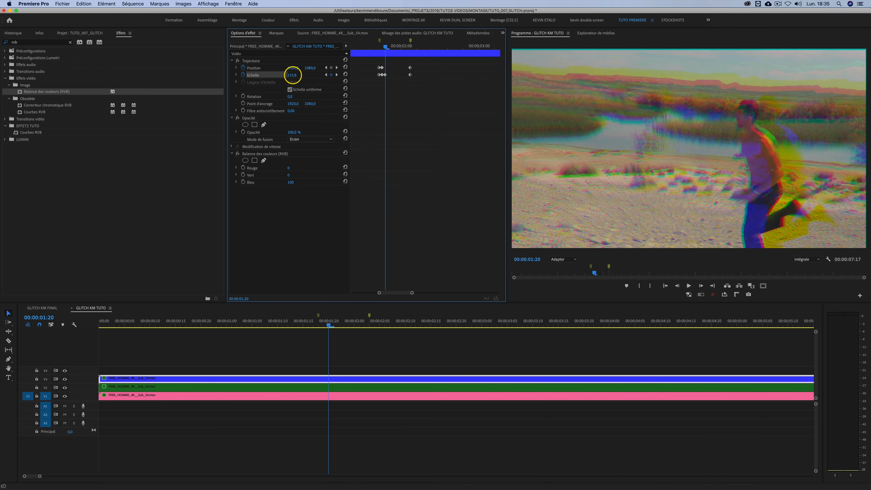
{"action": "key", "text": "Right"}
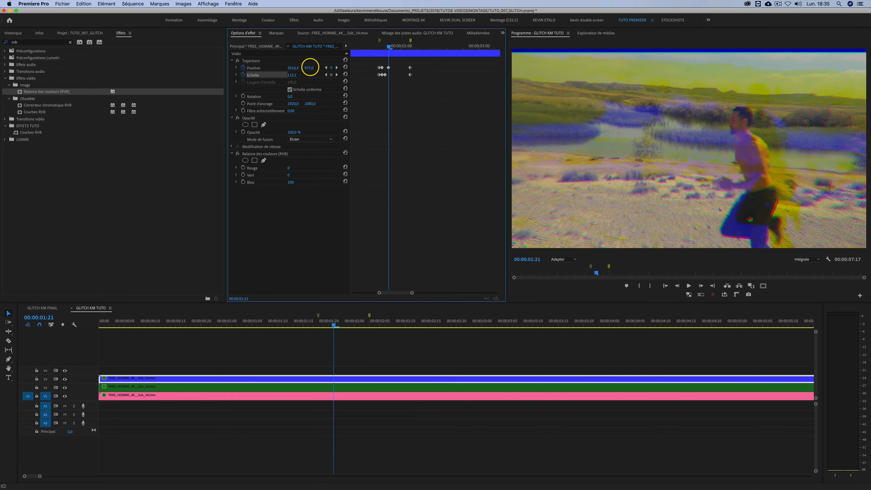
Keyframe a different Position offset on each blue clip frame from 00:00:01:22 to 00:00:02:00, ending at about 1905.7, 1082.1.
{"action": "key", "text": "Right"}
{"action": "mouse_move", "coordinate": [292, 68]}
{"action": "left_mouse_down"}
{"action": "mouse_move", "coordinate": [308, 68]}
{"action": "mouse_move", "coordinate": [294, 68]}
{"action": "left_mouse_up"}
{"action": "key", "text": "Right"}
{"action": "key", "text": "Right"}
{"action": "key", "text": "Right"}
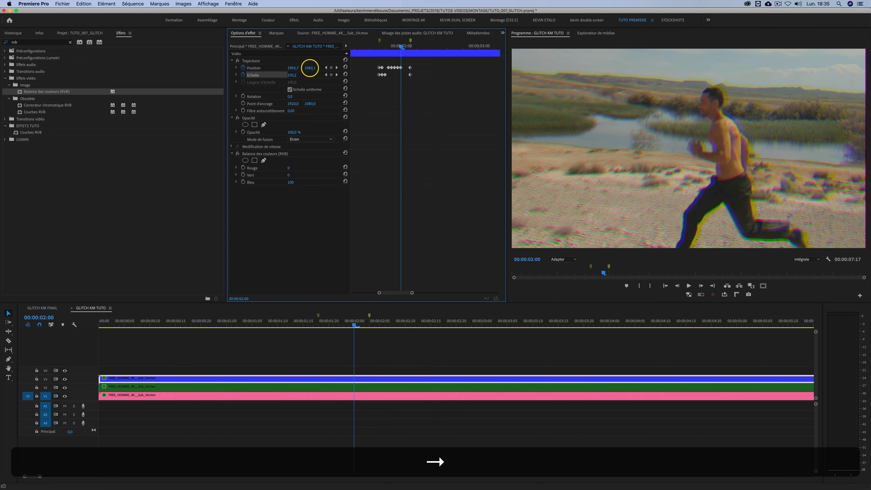
Offset the blue clip's Position at 00:00:02:01, and set it to about 1973.7, 1099.3 at 00:00:02:02.
{"action": "key", "text": "Right"}
{"action": "left_click_drag", "start_coordinate": [292, 67], "coordinate": [293, 68]}
{"action": "key", "text": "Right"}
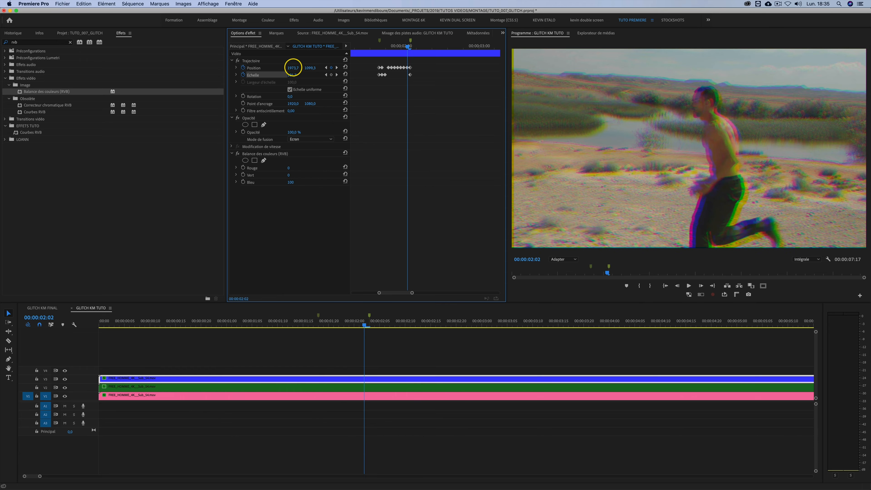
{"action": "key", "text": "Right"}
Play back the sequence repeatedly from before the first marker to review the full three-colour glitch.
{"action": "key", "text": "space"}
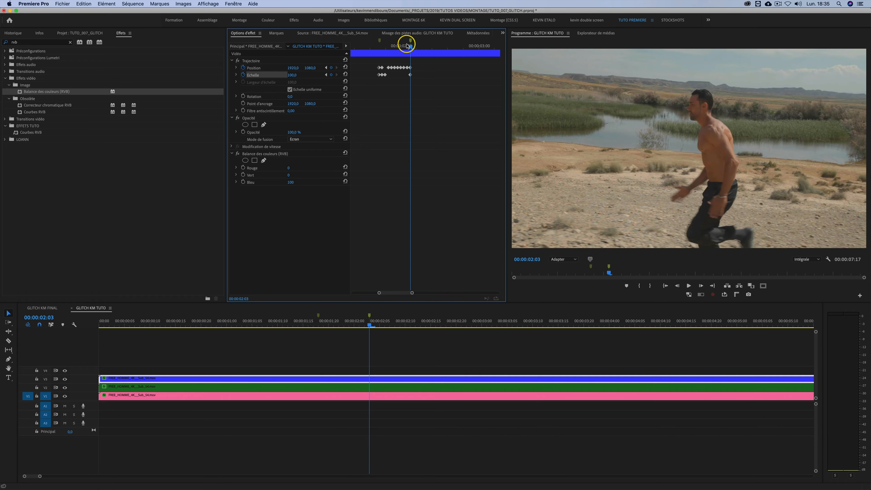
{"action": "key", "text": "space"}
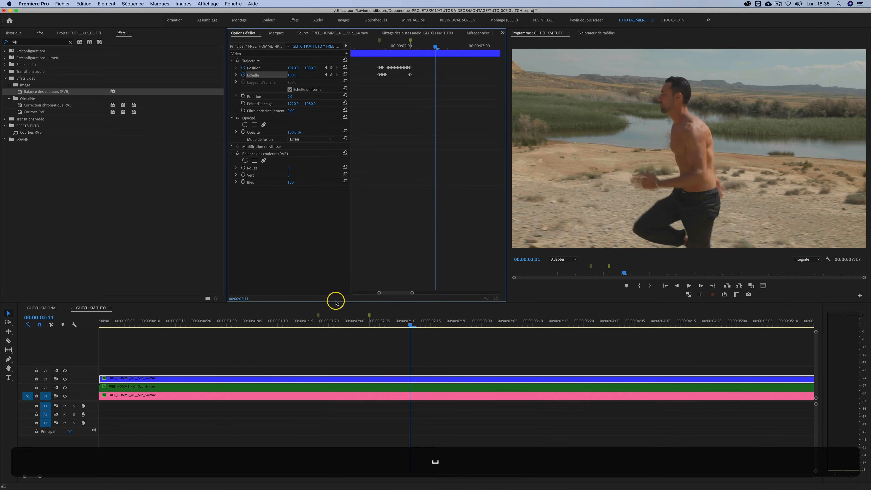
{"action": "left_click", "coordinate": [305, 322]}
{"action": "key", "text": "space"}
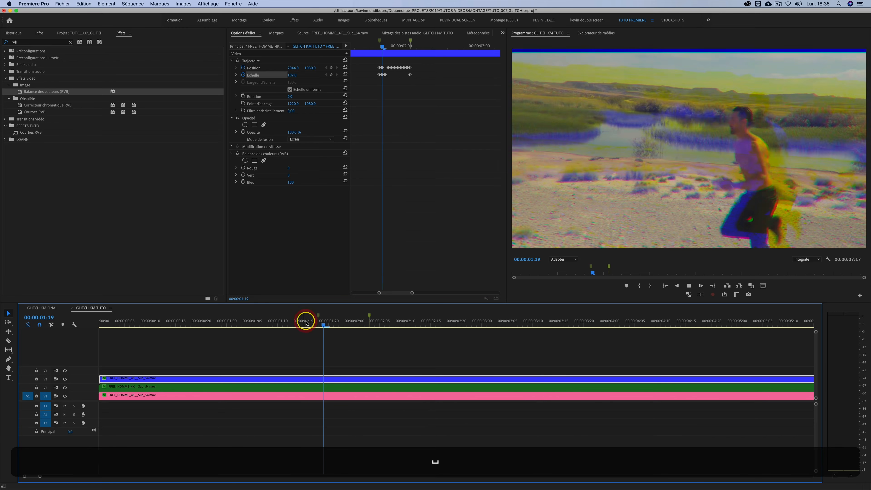
{"action": "left_click", "coordinate": [299, 321]}
{"action": "left_click", "coordinate": [299, 322]}
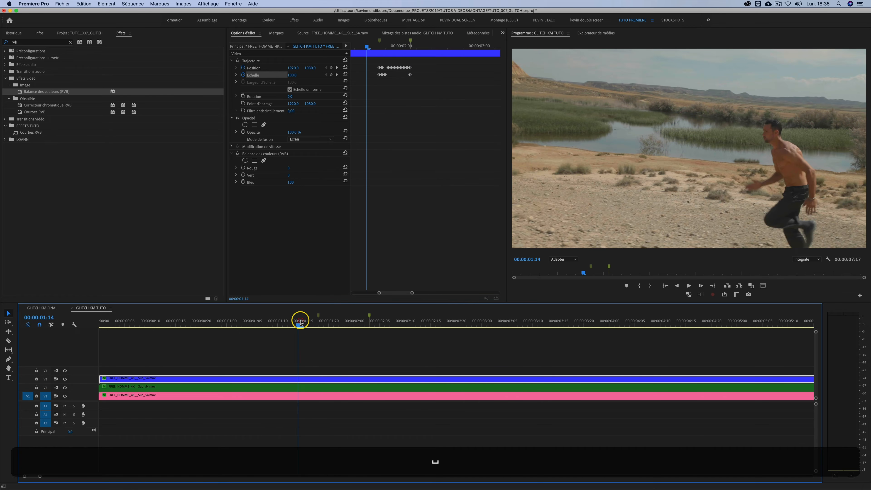
{"action": "left_click", "coordinate": [278, 320]}
{"action": "key", "text": "space"}
{"action": "left_click", "coordinate": [281, 320]}
{"action": "key", "text": "space"}
{"action": "left_click", "coordinate": [282, 320]}
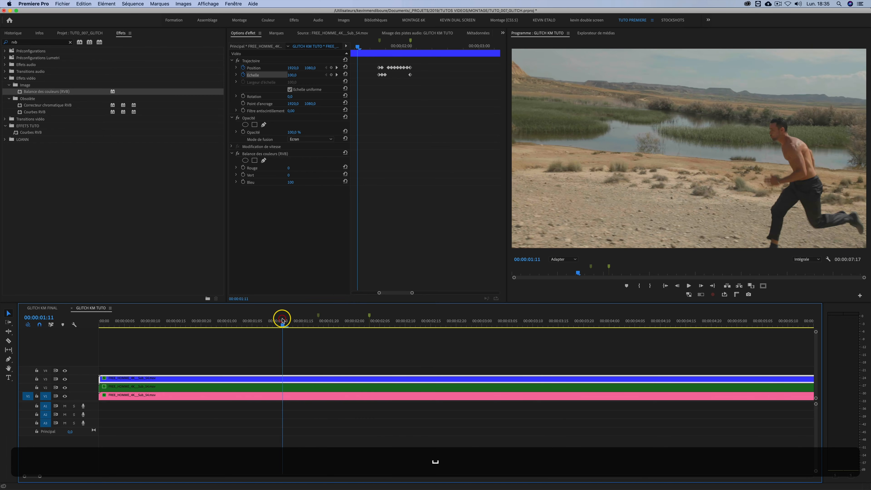
{"action": "left_click", "coordinate": [283, 320]}
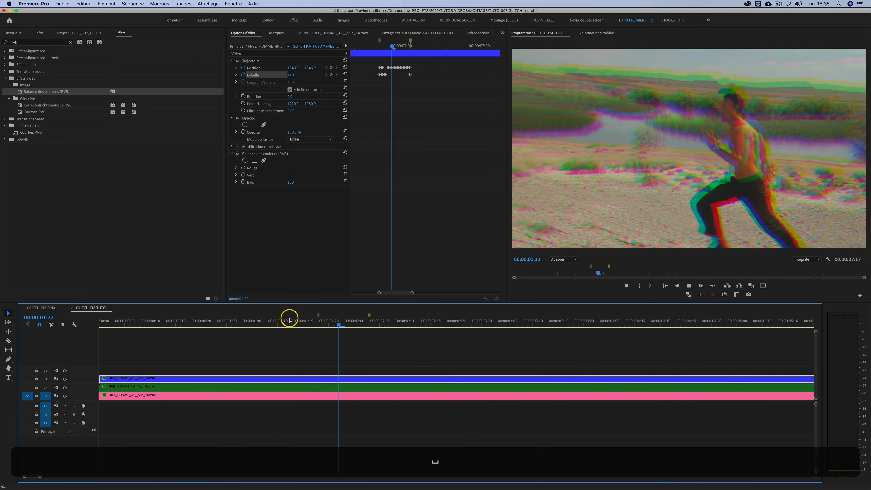
{"action": "left_click", "coordinate": [307, 320]}
{"action": "key", "text": "space"}
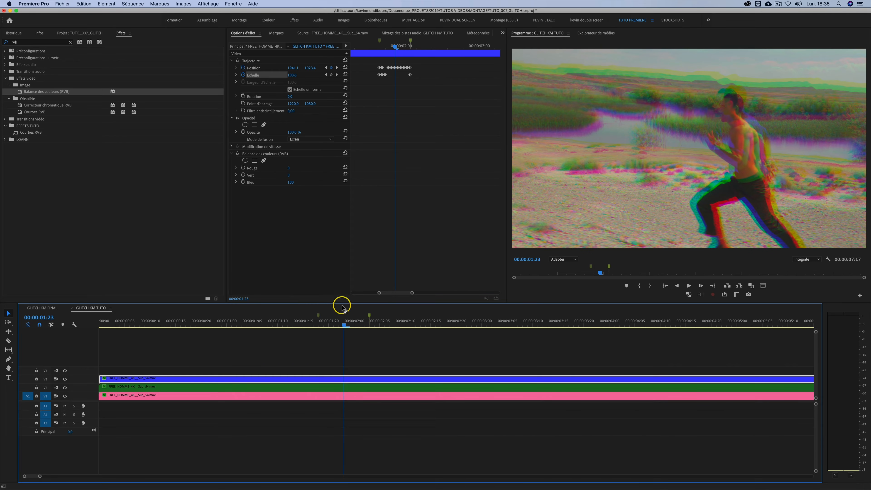
Return to the first marker at 00:00:01:18 and remove all Position and Echelle keyframes from the blue clip on V3.
{"action": "left_click", "coordinate": [323, 324], "text": "shift"}
{"action": "left_click", "coordinate": [319, 323], "text": "shift"}
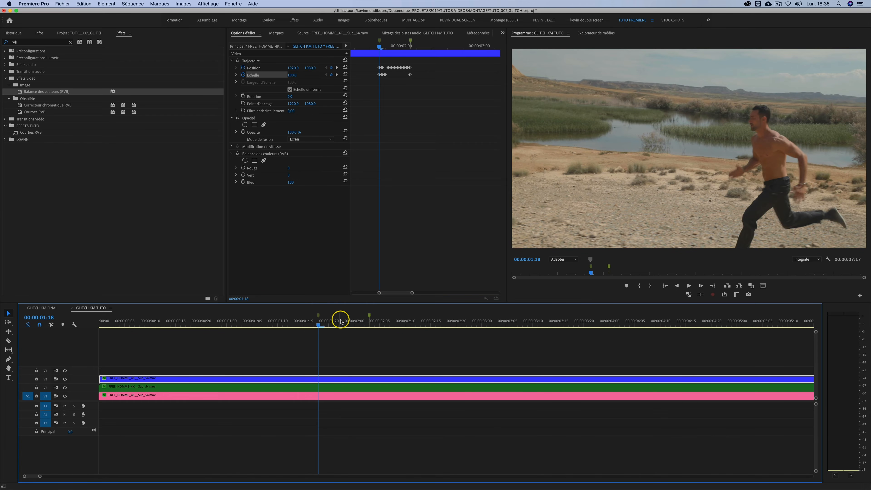
{"action": "left_click", "coordinate": [331, 367]}
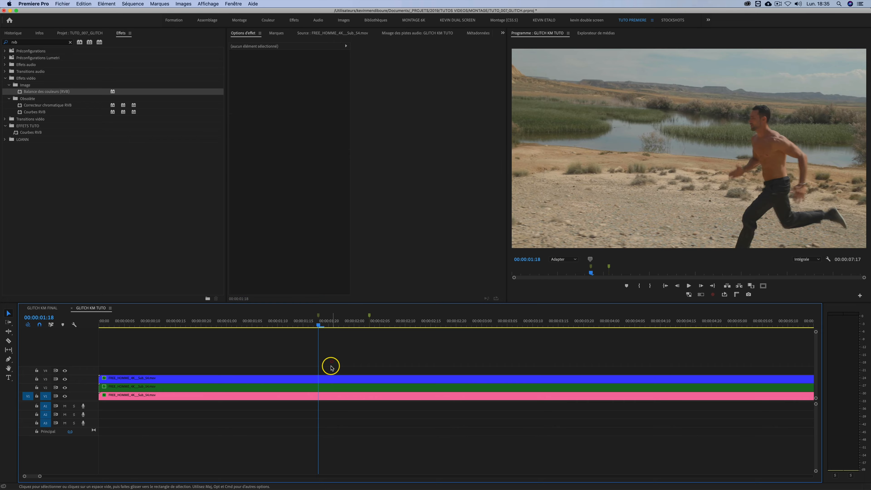
{"action": "left_click", "coordinate": [329, 375]}
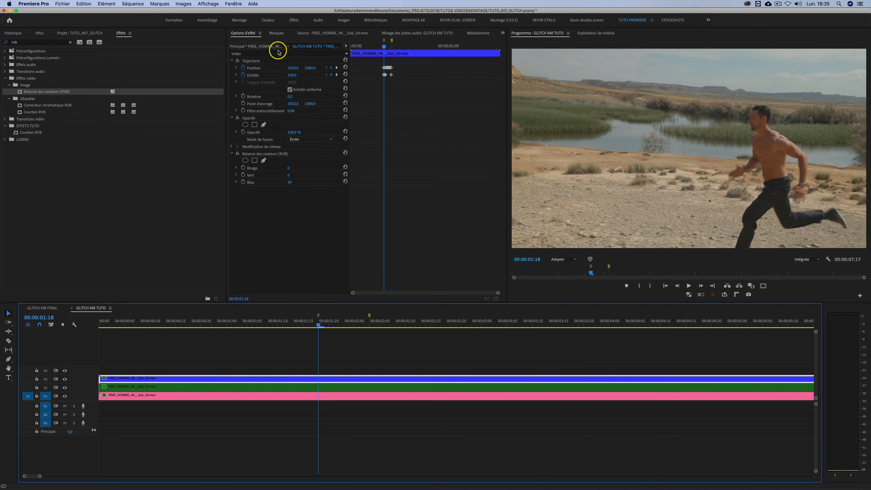
{"action": "left_click", "coordinate": [244, 67]}
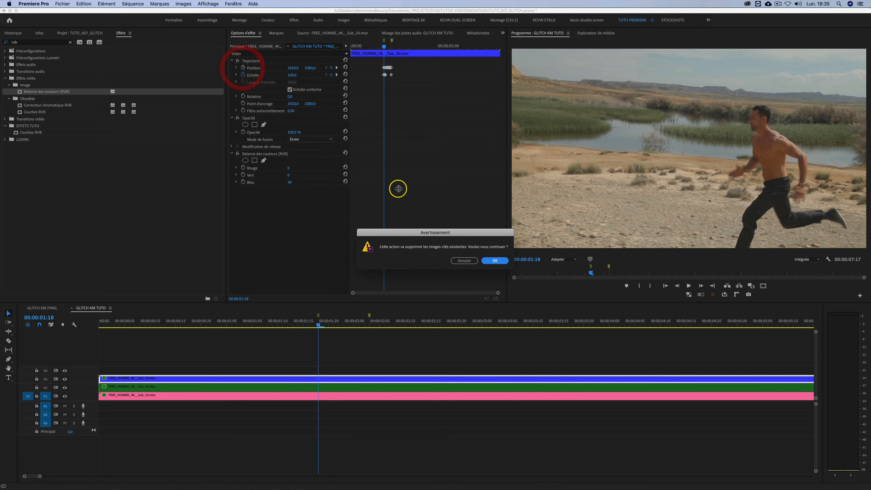
{"action": "left_click", "coordinate": [496, 258]}
{"action": "left_click", "coordinate": [244, 76]}
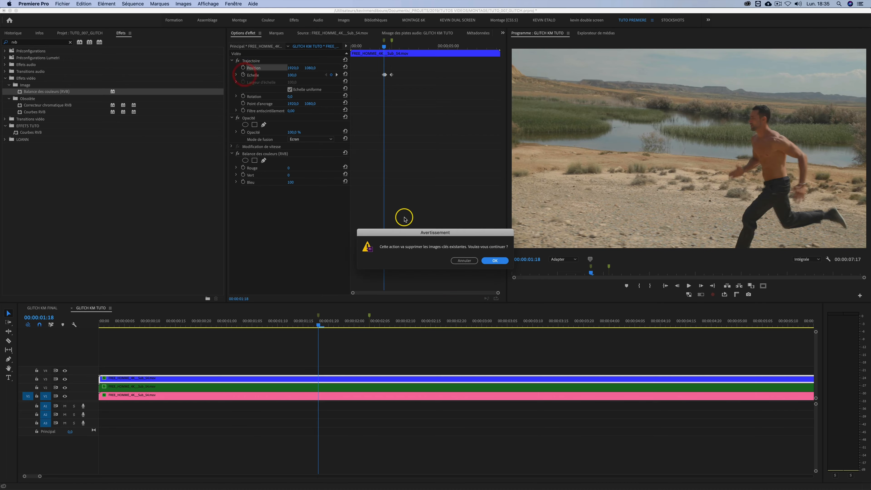
{"action": "left_click", "coordinate": [492, 264]}
Delete the Balance des couleurs (RVB) effect from the blue clip and set its Mode de fusion to Normal.
{"action": "left_click", "coordinate": [265, 154]}
{"action": "key", "text": "BackSpace"}
{"action": "left_click", "coordinate": [315, 140]}
{"action": "left_click", "coordinate": [310, 147]}
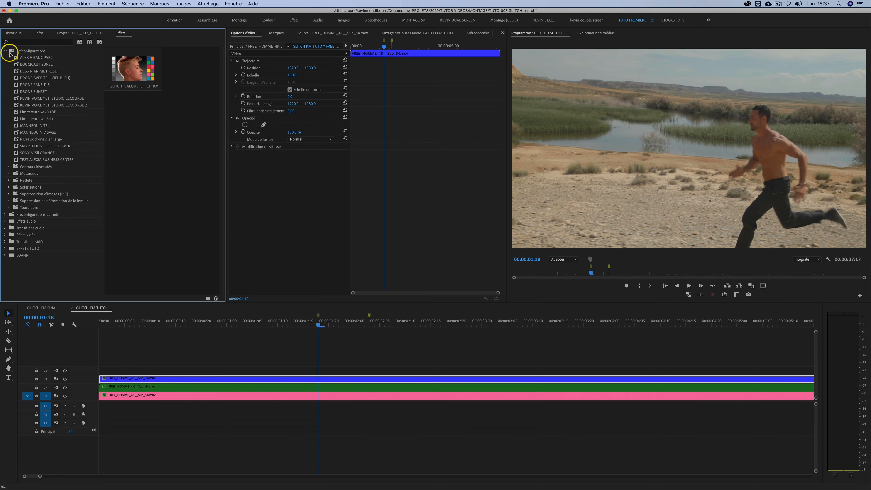
Import the preset file GLITCH_PACK_KM.prfpset from the TUTO_006_GLITCH EFFECT folder into the effect presets.
{"action": "right_click", "coordinate": [9, 68]}
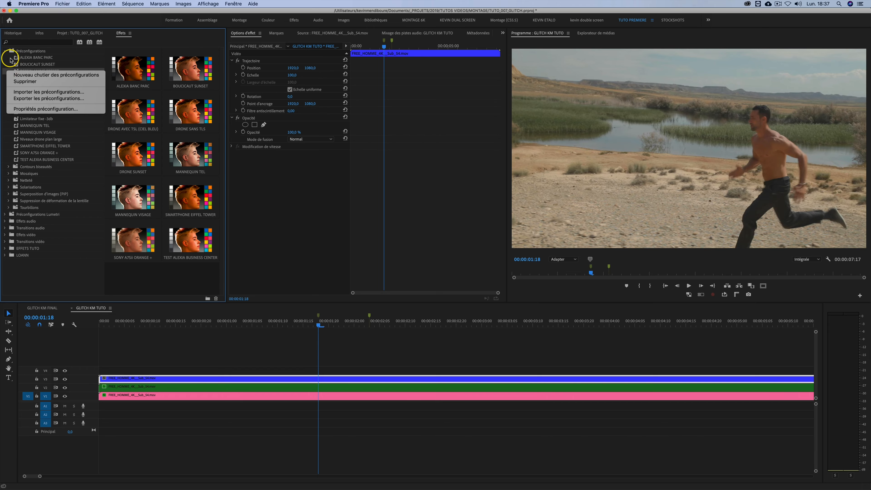
{"action": "left_click", "coordinate": [45, 92]}
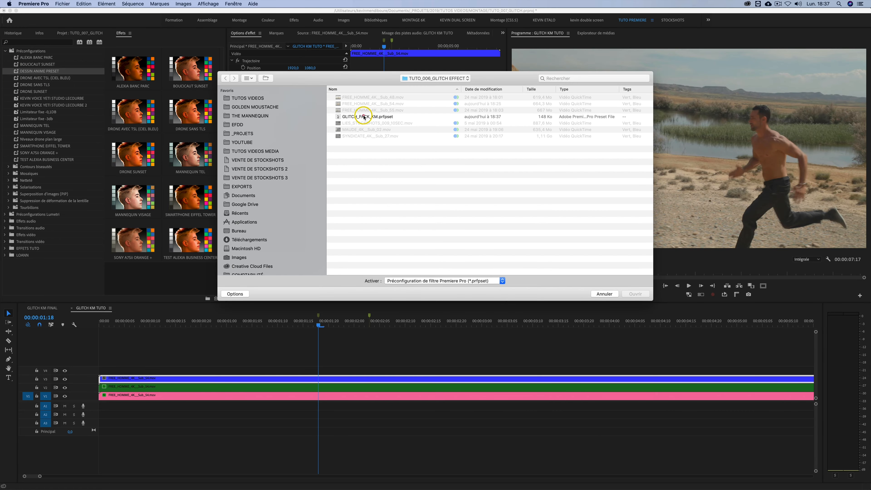
{"action": "left_click", "coordinate": [364, 117]}
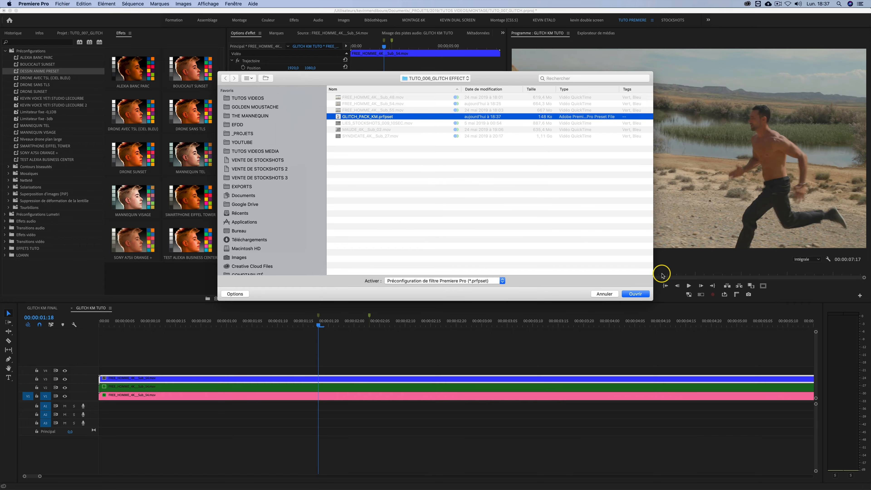
{"action": "left_click", "coordinate": [640, 294]}
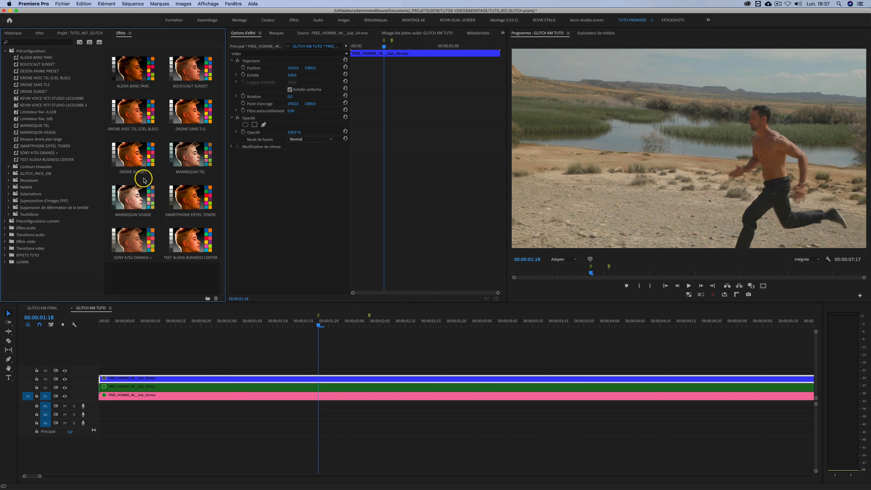
Apply the BLEU_GLITCH_KM preset from the GLITCH_PACK_KM bin to the blue clip on V3.
{"action": "left_click", "coordinate": [29, 174]}
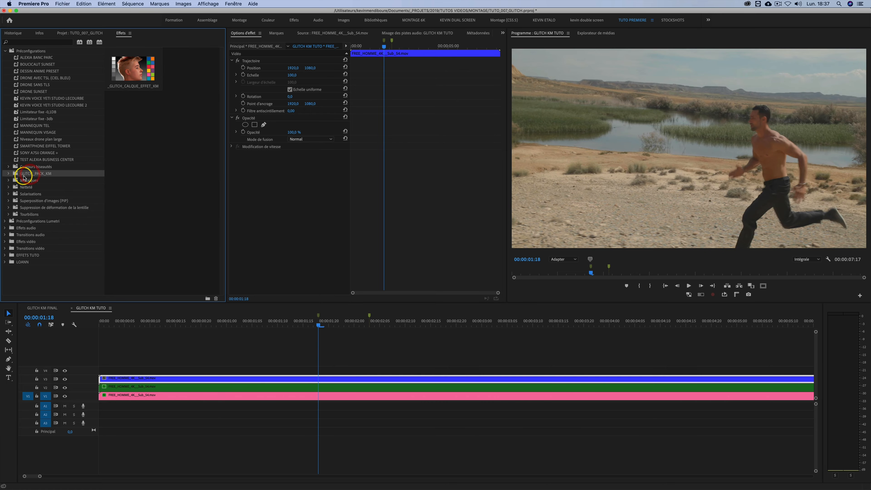
{"action": "left_click", "coordinate": [8, 173]}
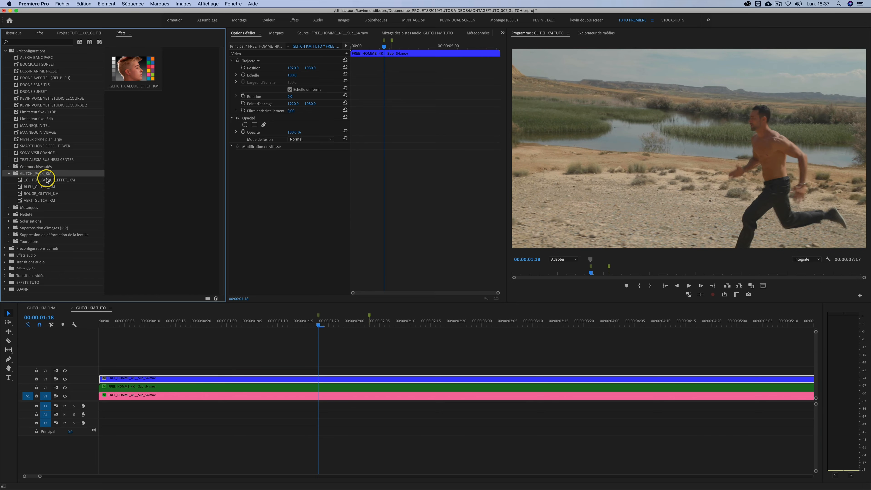
{"action": "left_click", "coordinate": [39, 187]}
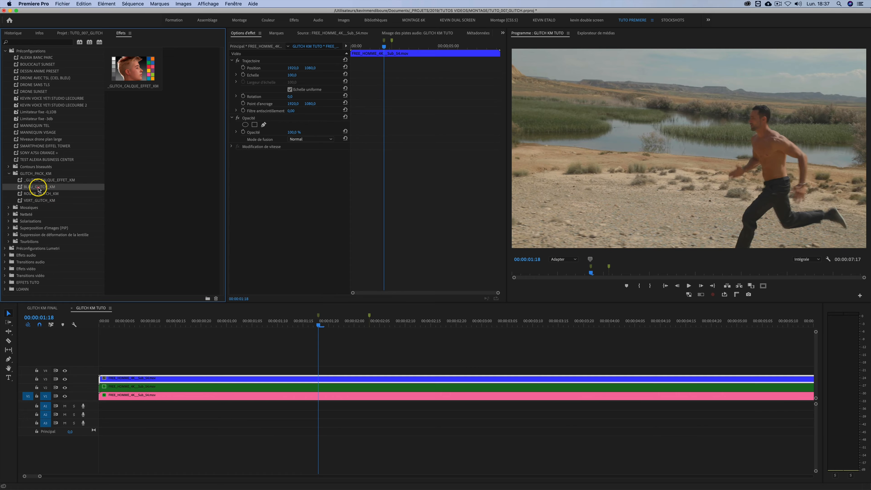
{"action": "left_click", "coordinate": [46, 181]}
{"action": "left_click", "coordinate": [42, 187]}
{"action": "left_click", "coordinate": [43, 194]}
{"action": "left_click_drag", "start_coordinate": [37, 187], "coordinate": [266, 379]}
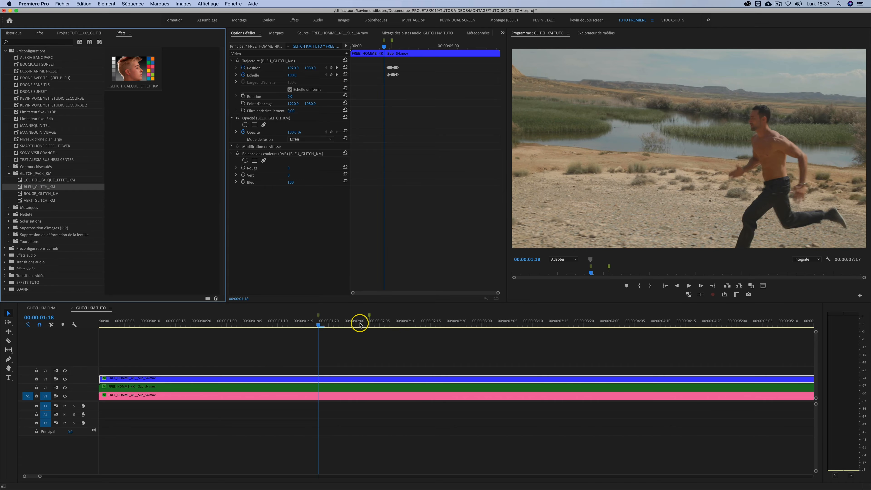
Play back the sequence around the first marker to check the glitch with the blue preset applied.
{"action": "left_click", "coordinate": [329, 323]}
{"action": "key", "text": "space"}
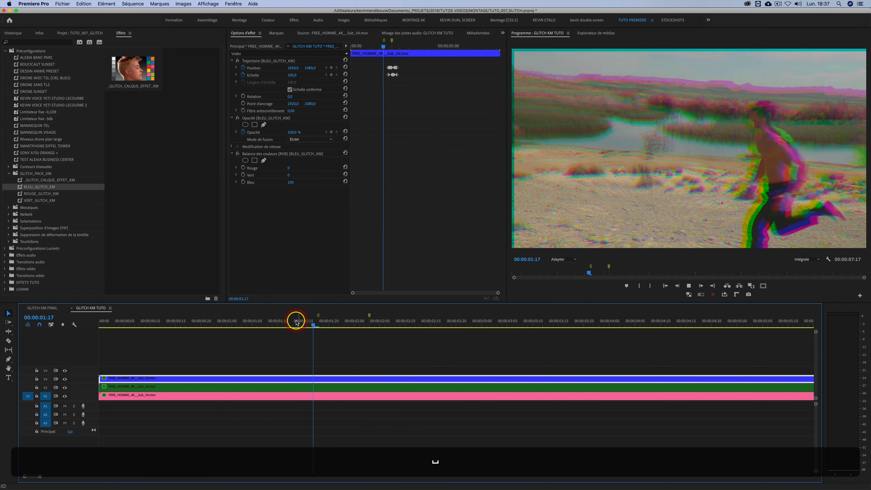
{"action": "left_click", "coordinate": [319, 323]}
{"action": "left_click", "coordinate": [313, 325]}
{"action": "key", "text": "space"}
{"action": "left_click", "coordinate": [321, 324]}
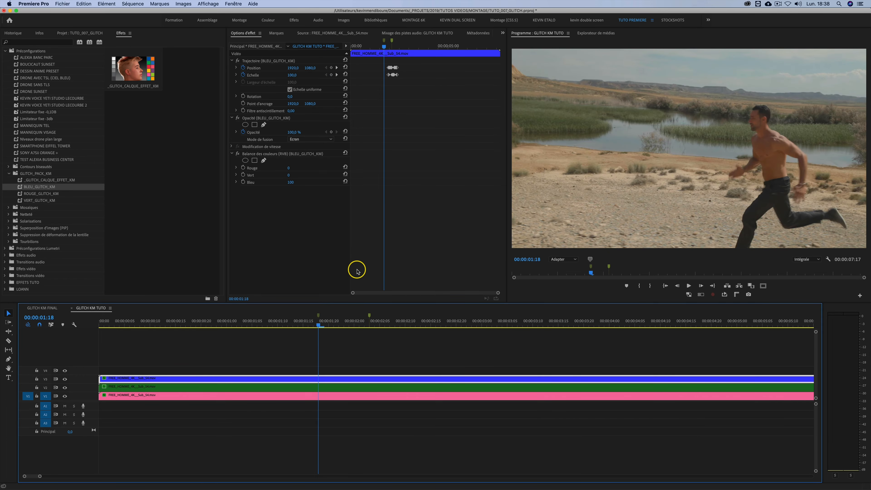
{"action": "mouse_move", "coordinate": [321, 324]}
{"action": "left_mouse_down"}
{"action": "mouse_move", "coordinate": [346, 322]}
{"action": "mouse_move", "coordinate": [318, 326]}
{"action": "left_mouse_up"}
{"action": "key", "text": "space"}
{"action": "left_click", "coordinate": [312, 323]}
Examine the Position and Echelle keyframes that the preset placed on the blue clip between the two markers.
{"action": "left_click", "coordinate": [338, 387]}
{"action": "left_click", "coordinate": [334, 381]}
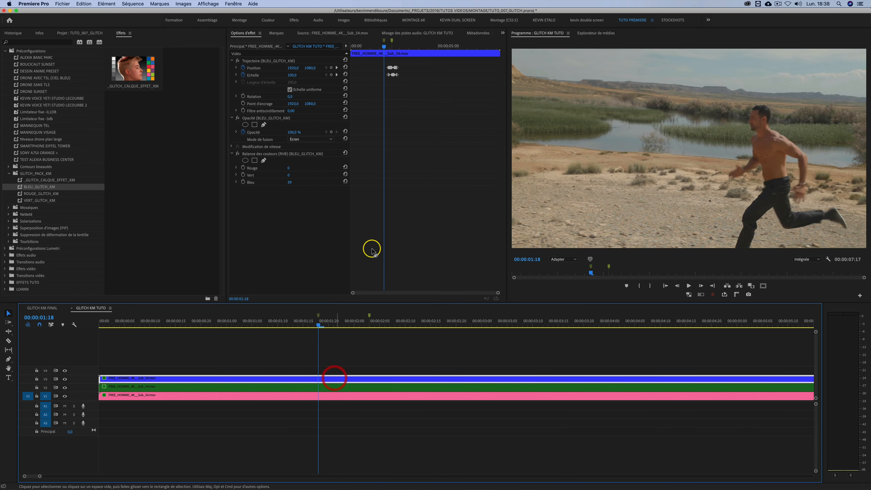
{"action": "left_click", "coordinate": [405, 98]}
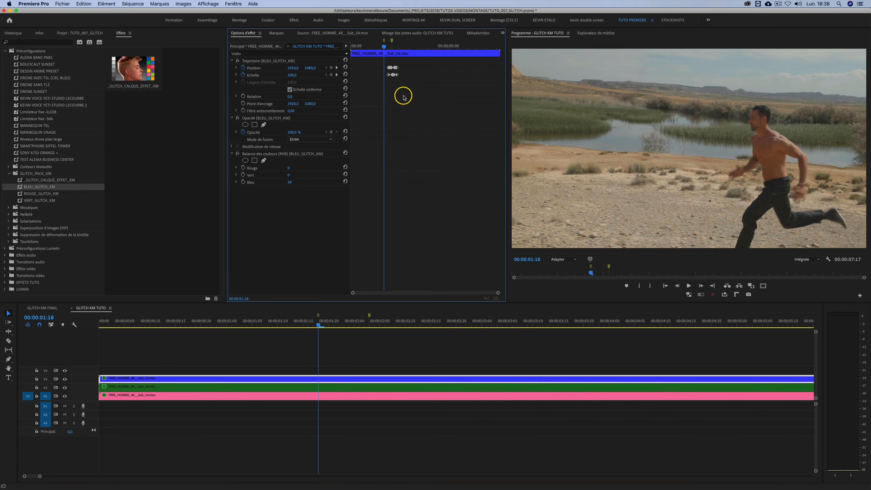
{"action": "key", "text": "equal"}
{"action": "key", "text": "equal"}
{"action": "key", "text": "equal"}
{"action": "key", "text": "minus"}
{"action": "key", "text": "equal"}
{"action": "key", "text": "minus"}
{"action": "left_click_drag", "start_coordinate": [484, 64], "coordinate": [426, 74]}
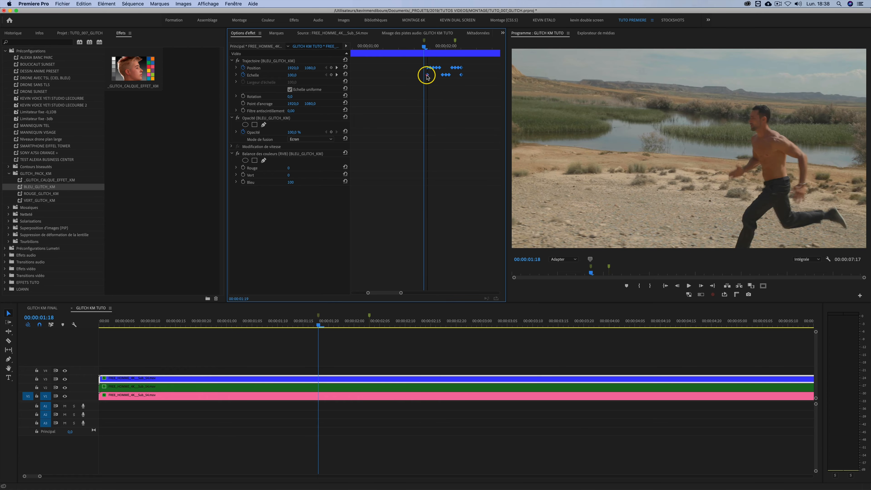
{"action": "key", "text": "equal"}
{"action": "key", "text": "minus"}
{"action": "key", "text": "minus"}
{"action": "key", "text": "minus"}
{"action": "key", "text": "equal"}
Play the glitch from just before the first marker, then return the playhead to the marker at 00:00:01:18.
{"action": "left_click", "coordinate": [302, 321]}
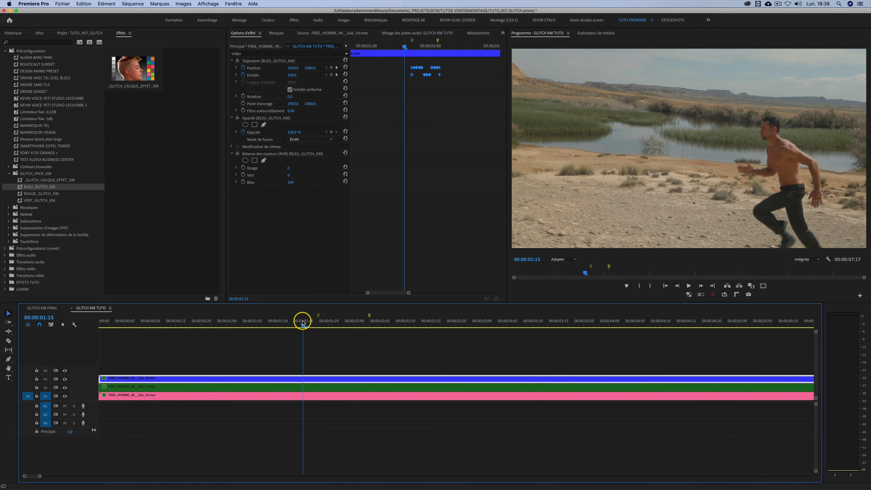
{"action": "key", "text": "space"}
{"action": "left_click", "coordinate": [308, 323]}
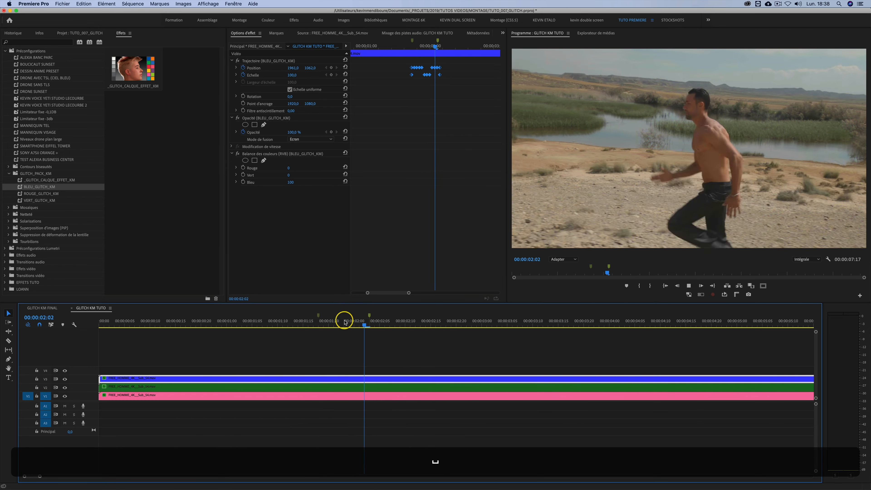
{"action": "key", "text": "space"}
{"action": "left_click", "coordinate": [321, 324], "text": "shift"}
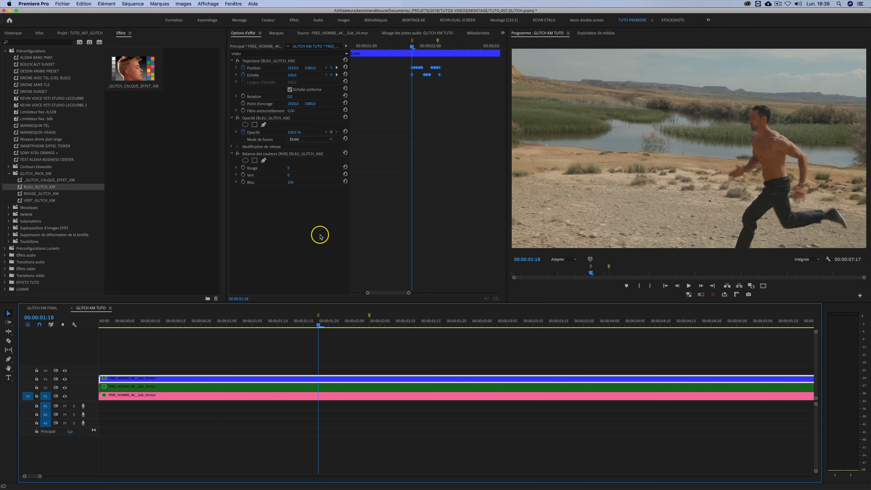
{"action": "left_click", "coordinate": [271, 225]}
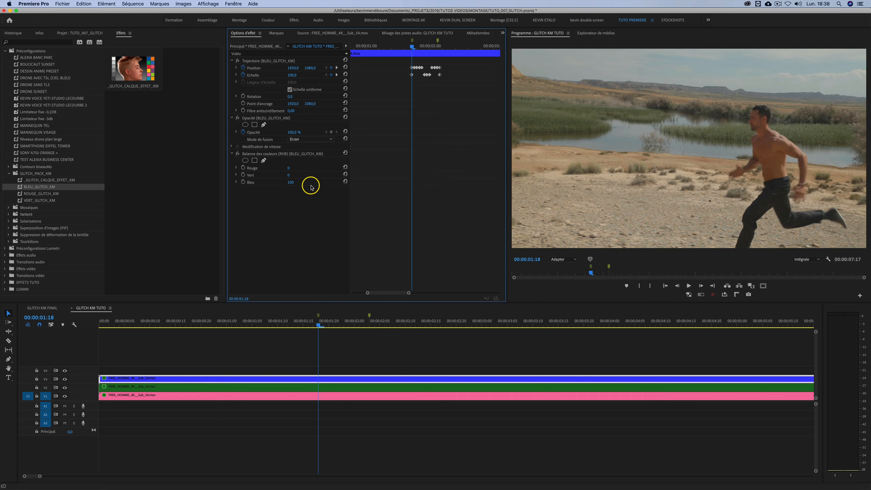
{"action": "left_click", "coordinate": [259, 62]}
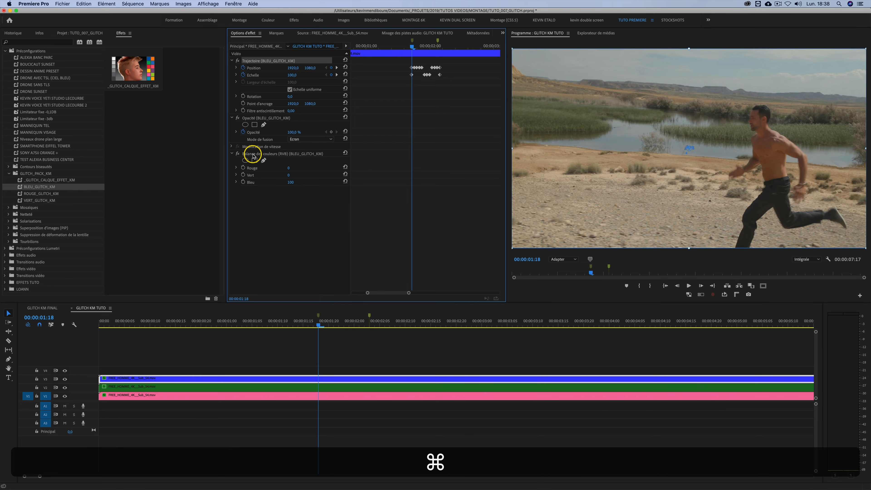
{"action": "left_click", "coordinate": [260, 119], "text": "super"}
{"action": "left_click", "coordinate": [264, 154], "text": "super"}
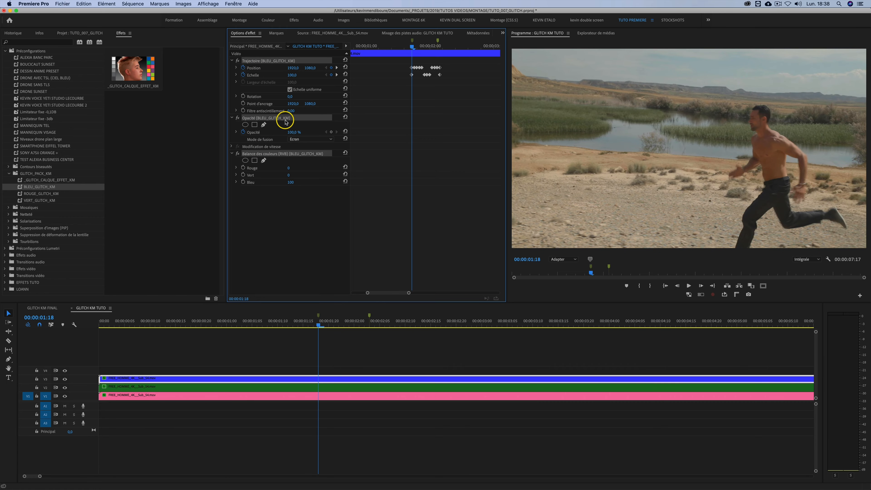
{"action": "right_click", "coordinate": [254, 64]}
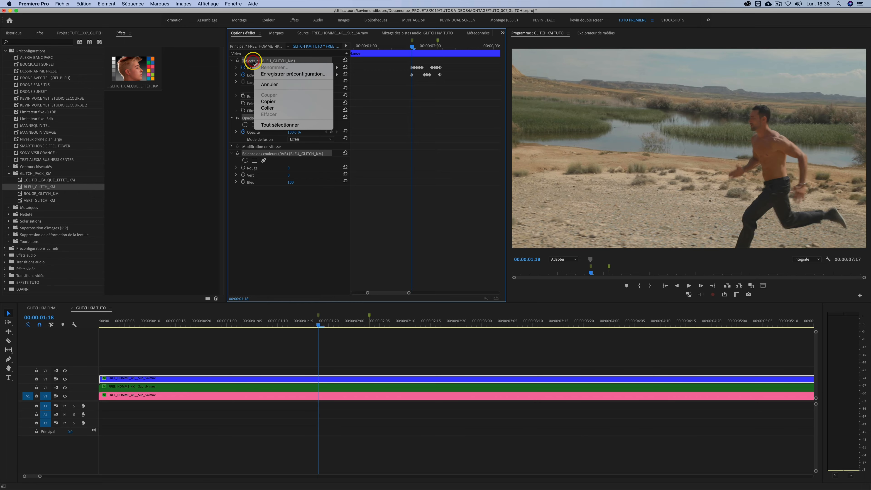
{"action": "left_click", "coordinate": [274, 73]}
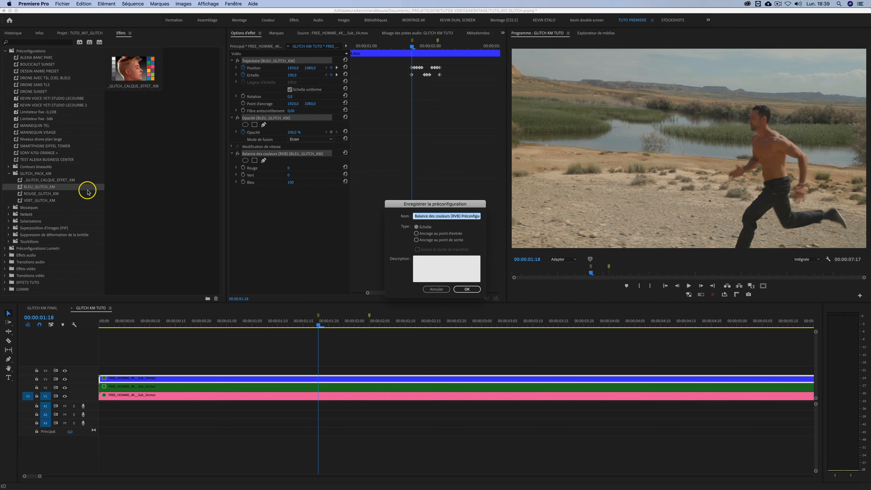
{"action": "left_click", "coordinate": [436, 289]}
Preview the RGB glitch between the two markers and bring the playhead back to the first marker.
{"action": "left_click", "coordinate": [326, 330]}
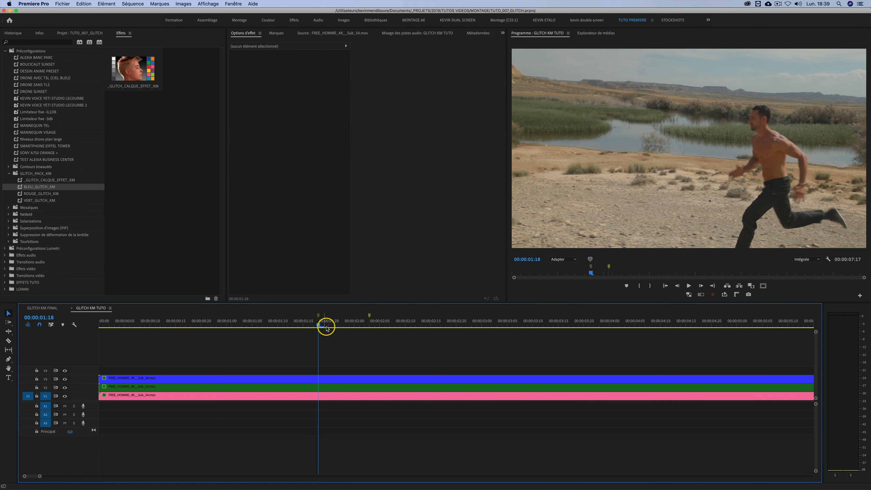
{"action": "mouse_move", "coordinate": [319, 325]}
{"action": "left_mouse_down"}
{"action": "mouse_move", "coordinate": [392, 322]}
{"action": "mouse_move", "coordinate": [292, 318]}
{"action": "mouse_move", "coordinate": [358, 311]}
{"action": "mouse_move", "coordinate": [332, 315]}
{"action": "mouse_move", "coordinate": [345, 323]}
{"action": "mouse_move", "coordinate": [306, 321]}
{"action": "mouse_move", "coordinate": [357, 320]}
{"action": "mouse_move", "coordinate": [327, 319]}
{"action": "mouse_move", "coordinate": [336, 322]}
{"action": "left_mouse_up"}
{"action": "key", "text": "space"}
{"action": "key", "text": "space"}
{"action": "key", "text": "space"}
{"action": "key", "text": "space"}
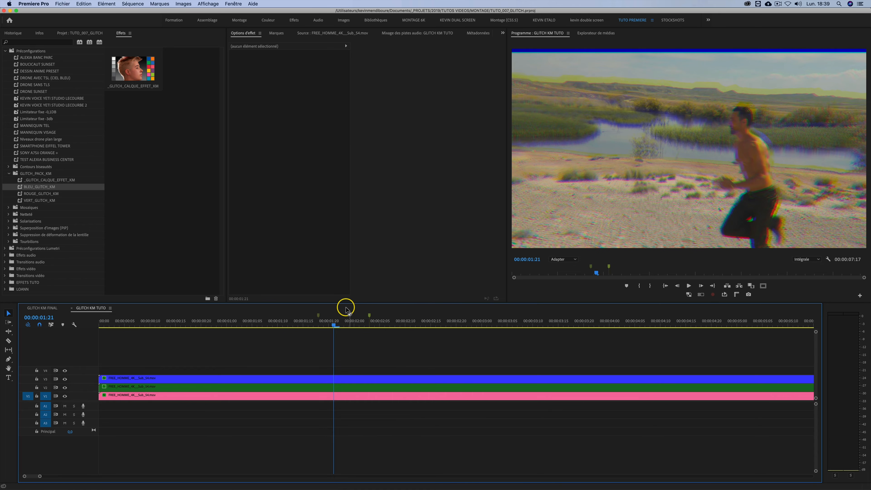
{"action": "left_click_drag", "start_coordinate": [332, 323], "coordinate": [318, 321]}
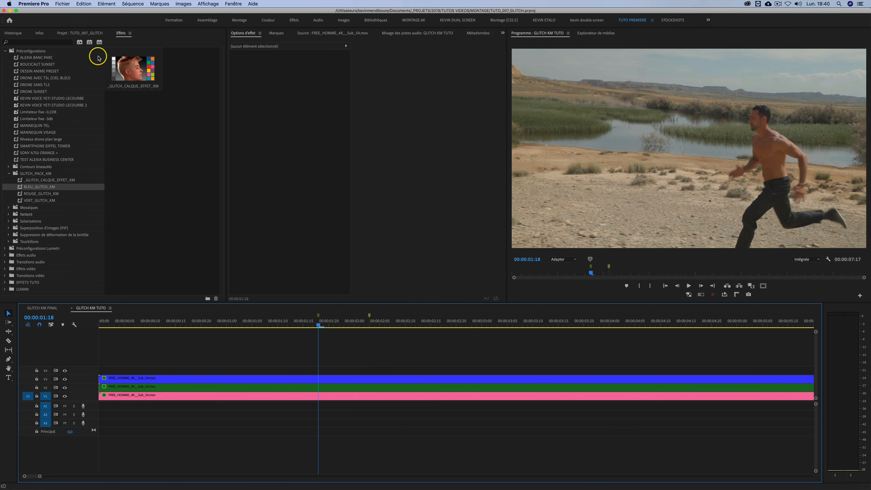
Create a 3840 x 2160 adjustment layer (Calque d'effets) at 25 i/s with square pixels in the project.
{"action": "left_click", "coordinate": [76, 32]}
{"action": "left_click", "coordinate": [49, 158]}
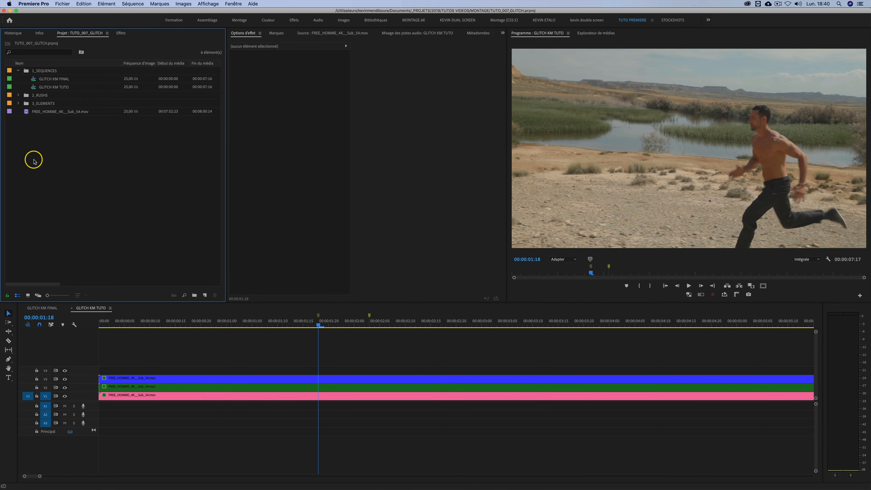
{"action": "right_click", "coordinate": [62, 176]}
{"action": "mouse_move", "coordinate": [108, 208]}
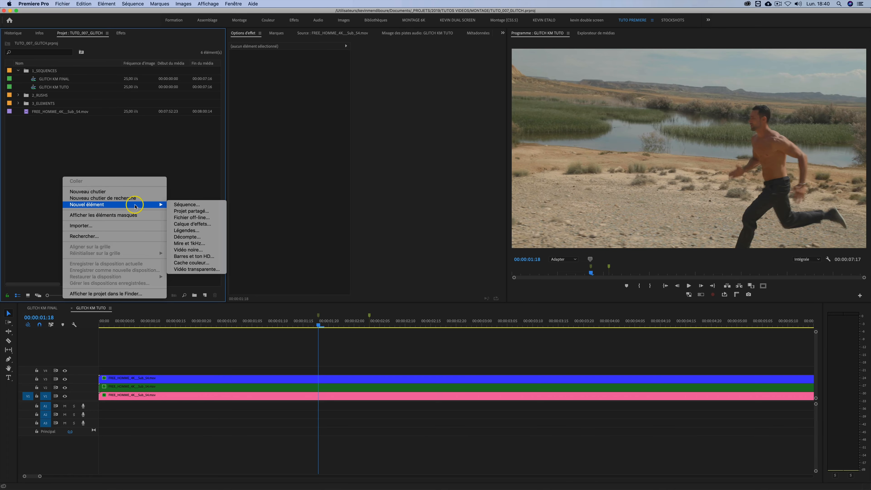
{"action": "left_click", "coordinate": [202, 224]}
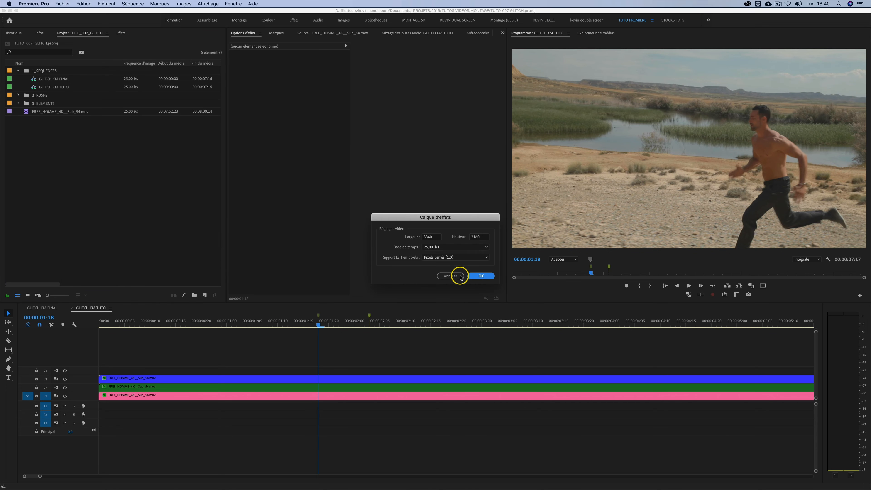
{"action": "left_click", "coordinate": [482, 276]}
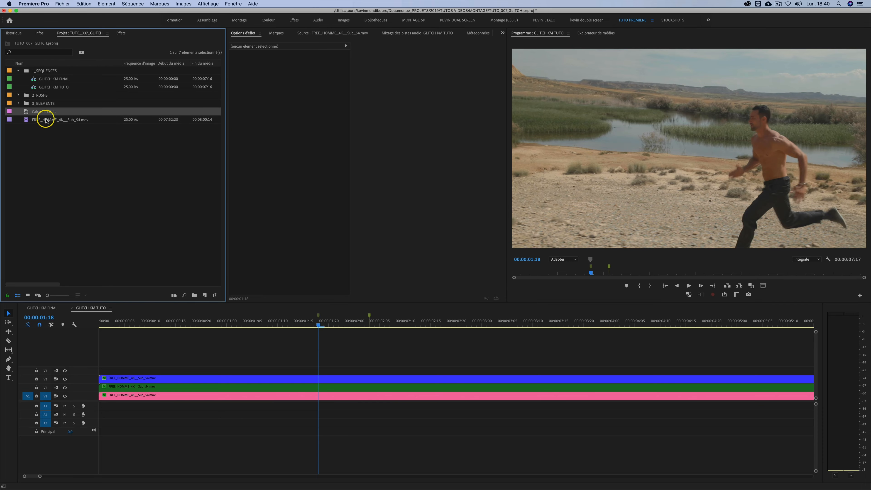
Place the Calque d'effets on V4 from the first marker, cut it at the second marker and delete the remainder.
{"action": "left_click_drag", "start_coordinate": [211, 172], "coordinate": [317, 370]}
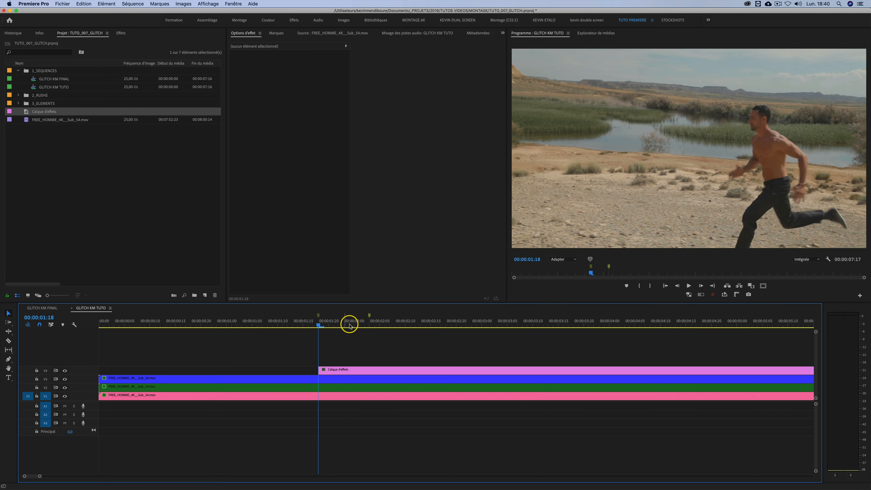
{"action": "key", "text": "c"}
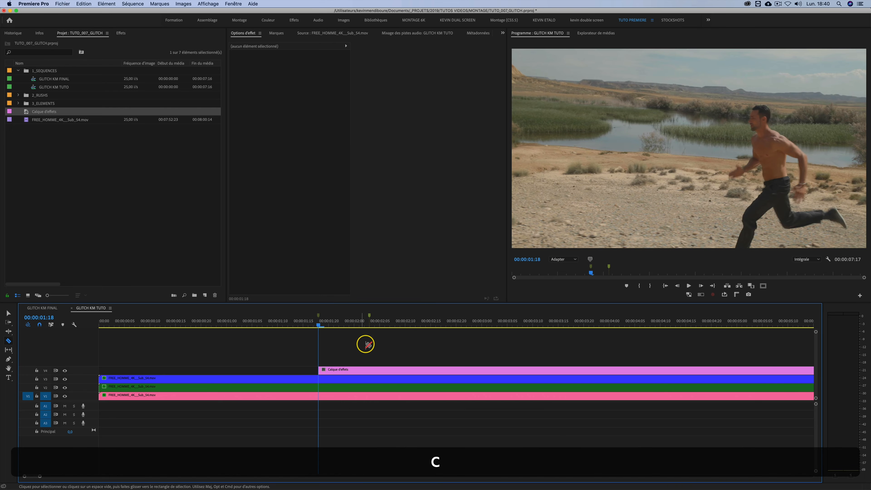
{"action": "key", "text": "v"}
{"action": "left_click", "coordinate": [388, 370]}
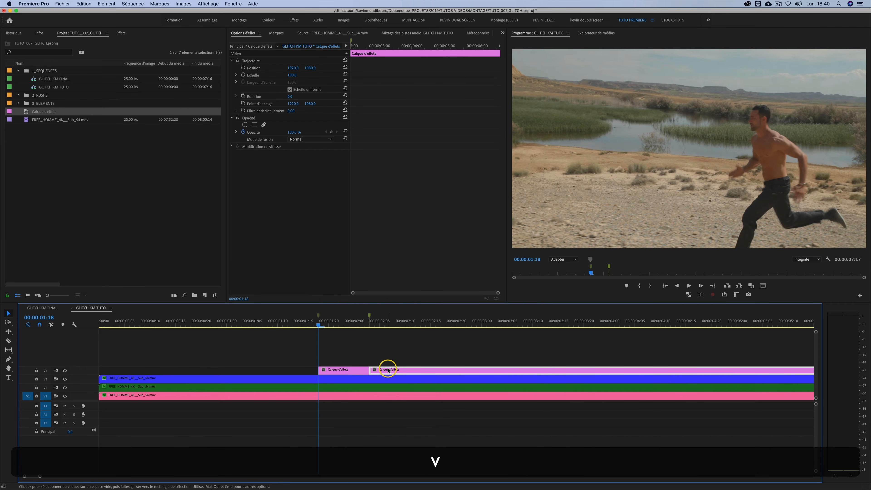
{"action": "key", "text": "BackSpace"}
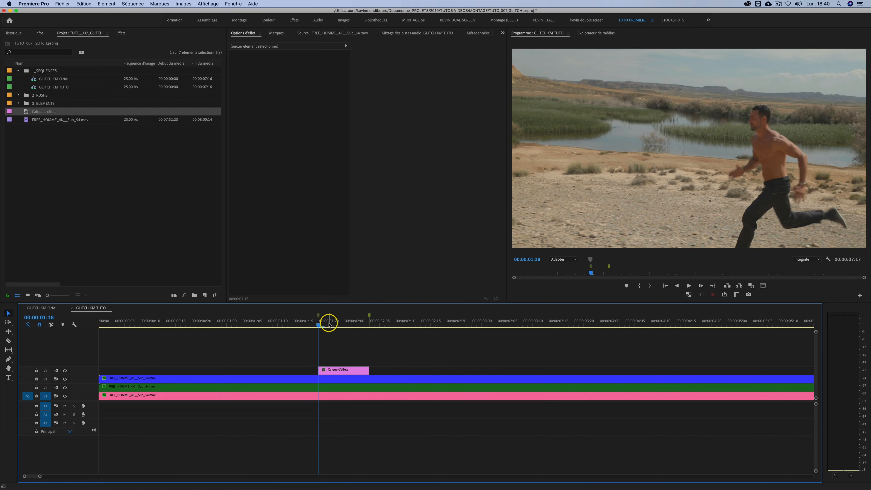
{"action": "key", "text": "shift"}
{"action": "mouse_move", "coordinate": [319, 324]}
{"action": "left_mouse_down"}
{"action": "mouse_move", "coordinate": [346, 321]}
{"action": "mouse_move", "coordinate": [319, 321]}
{"action": "left_mouse_up"}
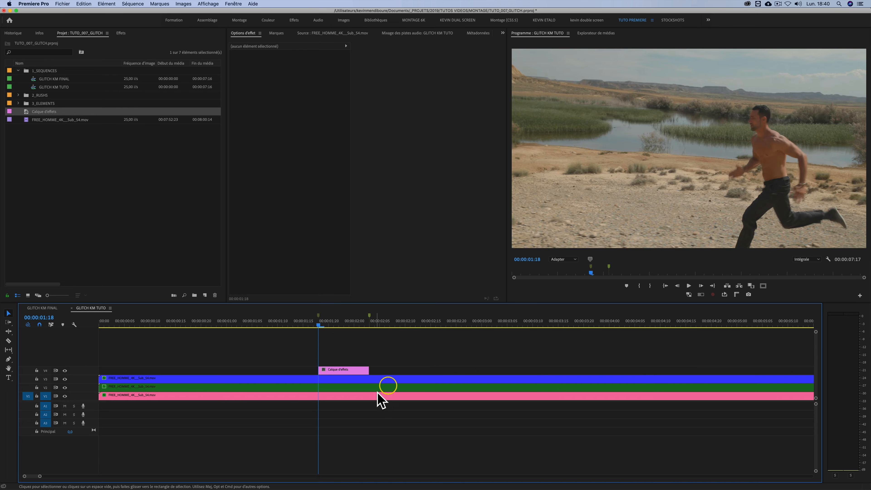
Nest the blue, green and red clips into a sequence named EFFET RVB.
{"action": "left_click_drag", "start_coordinate": [403, 379], "coordinate": [395, 401]}
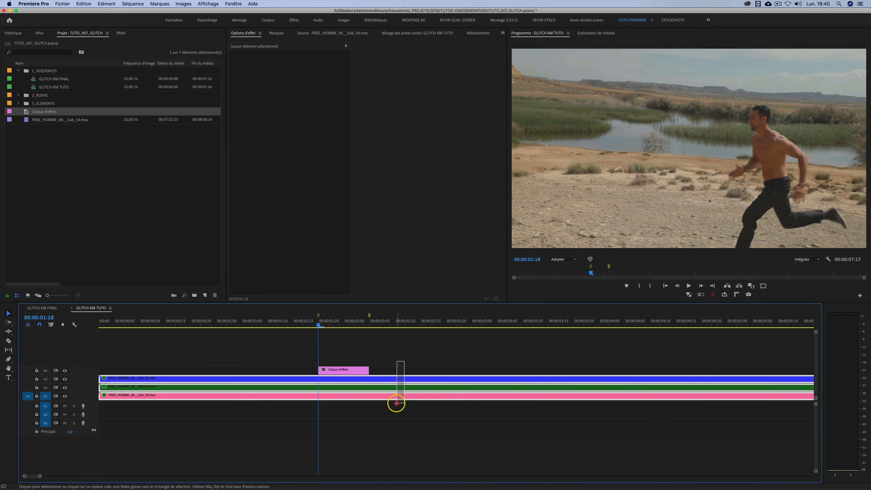
{"action": "right_click", "coordinate": [392, 381]}
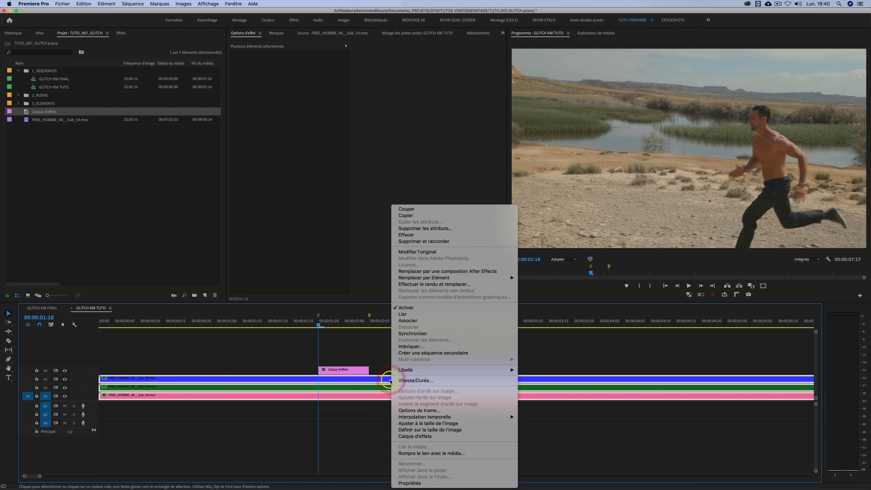
{"action": "left_click", "coordinate": [415, 347]}
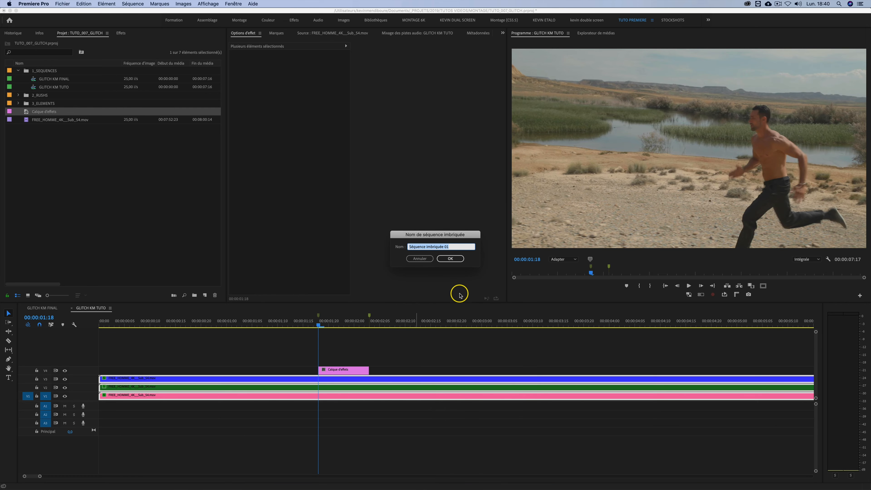
{"action": "key", "text": "shift"}
{"action": "type", "text": "EFFET RVB"}
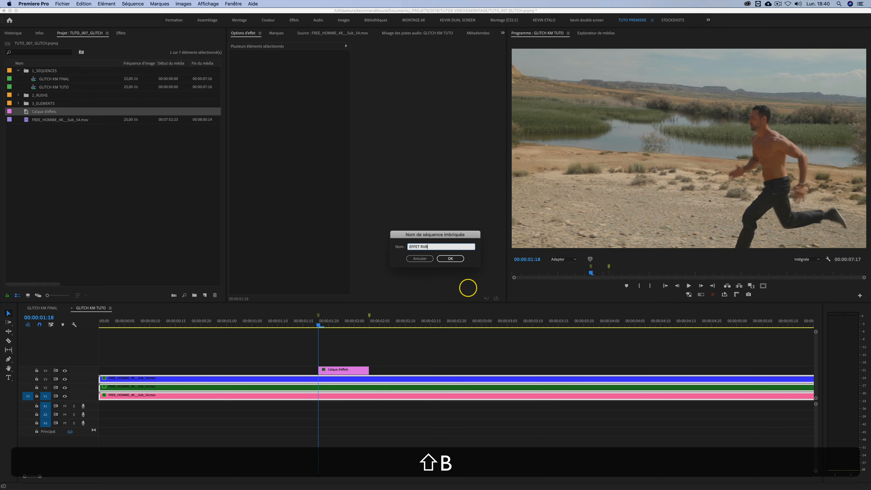
{"action": "key", "text": "Return"}
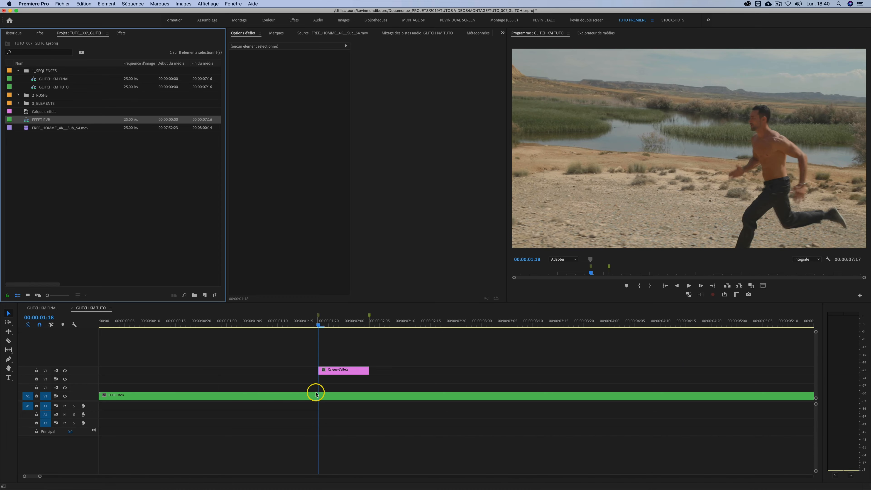
Move the Calque d'effets down to V2 directly above the EFFET RVB nest and preview the passage around the first marker.
{"action": "left_click_drag", "start_coordinate": [334, 370], "coordinate": [335, 390]}
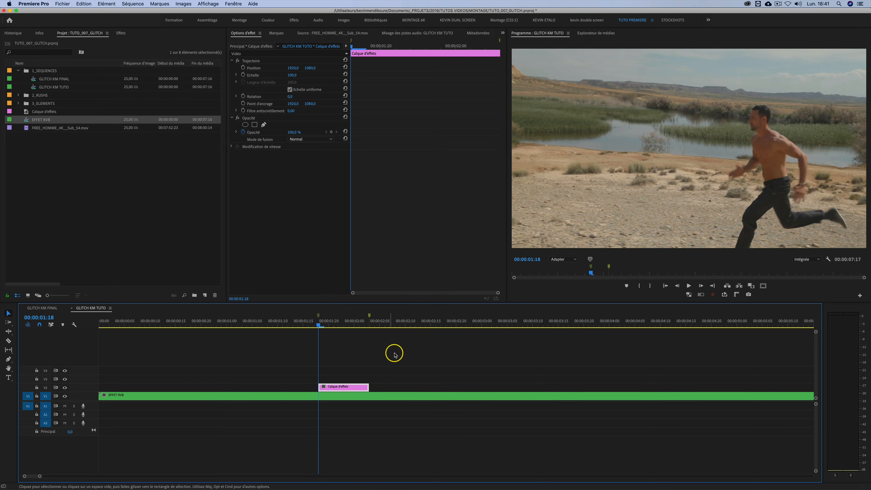
{"action": "left_click_drag", "start_coordinate": [325, 322], "coordinate": [288, 321]}
{"action": "key", "text": "space"}
{"action": "left_click_drag", "start_coordinate": [344, 322], "coordinate": [319, 322]}
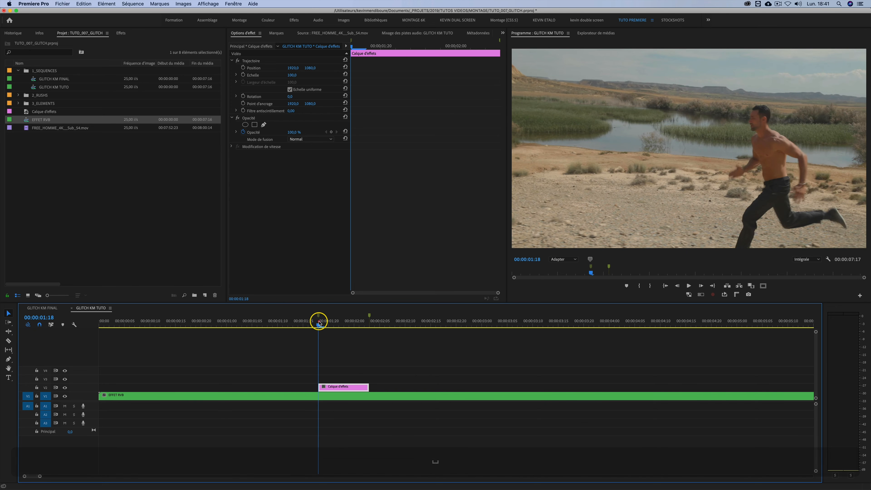
Open the nested EFFET RVB sequence to inspect its three colour clips, then close it to return to GLITCH KM TUTO.
{"action": "double_click", "coordinate": [329, 397]}
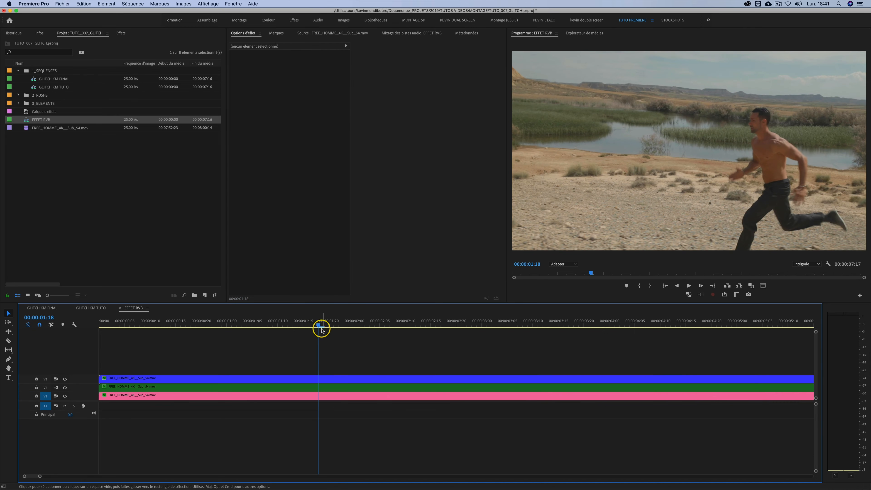
{"action": "key", "text": "minus"}
{"action": "key", "text": "minus"}
{"action": "key", "text": "equal"}
{"action": "mouse_move", "coordinate": [213, 321]}
{"action": "left_mouse_down"}
{"action": "mouse_move", "coordinate": [200, 320]}
{"action": "mouse_move", "coordinate": [232, 318]}
{"action": "mouse_move", "coordinate": [201, 319]}
{"action": "left_mouse_up"}
{"action": "left_click", "coordinate": [201, 319]}
{"action": "left_click", "coordinate": [120, 308]}
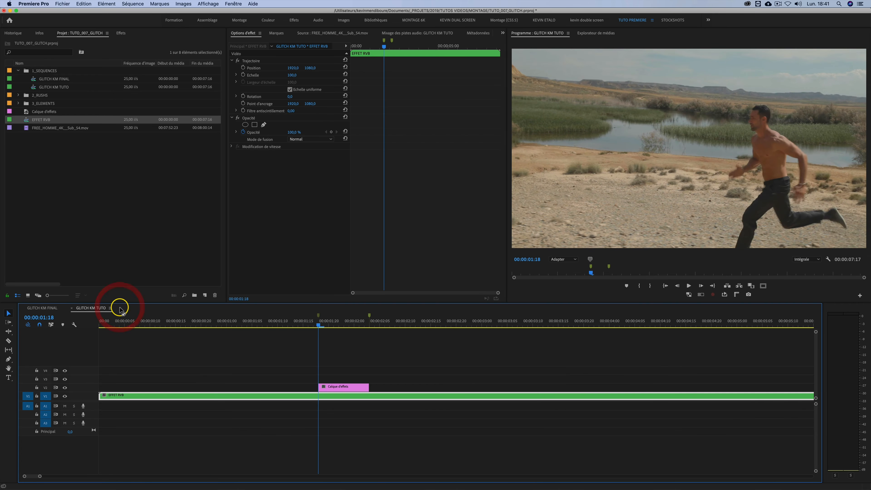
Find the Transformation video effect and apply it to the Calque d'effets clip, with the playhead at the first marker.
{"action": "left_click", "coordinate": [353, 357]}
{"action": "mouse_move", "coordinate": [332, 329]}
{"action": "left_mouse_down"}
{"action": "mouse_move", "coordinate": [311, 327]}
{"action": "mouse_move", "coordinate": [352, 326]}
{"action": "mouse_move", "coordinate": [320, 325]}
{"action": "left_mouse_up"}
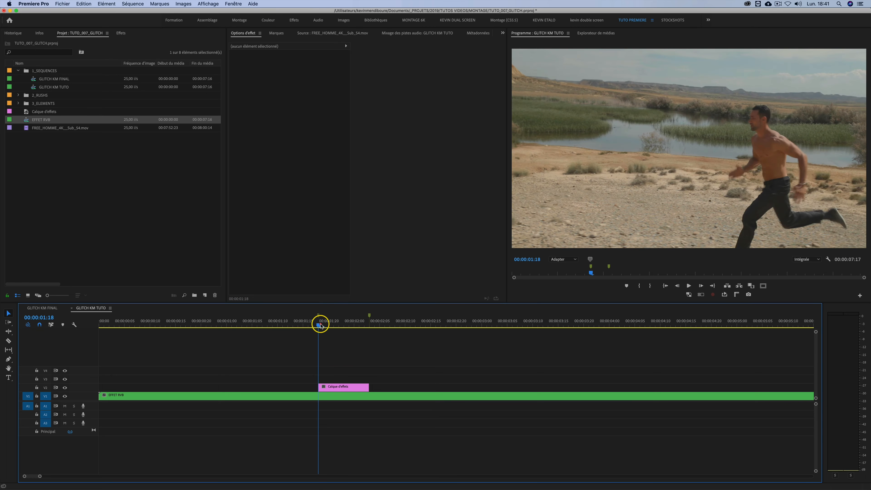
{"action": "left_click", "coordinate": [119, 33]}
{"action": "left_click", "coordinate": [49, 42]}
{"action": "type", "text": "transf"}
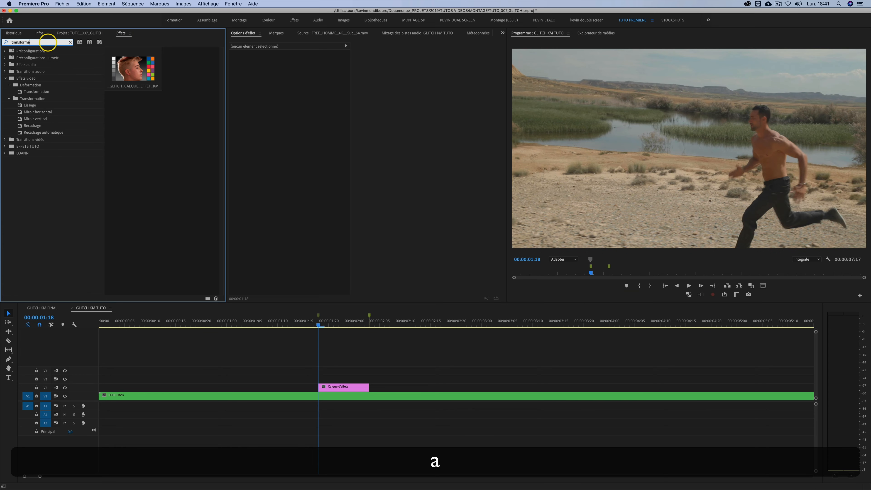
{"action": "type", "text": "orma"}
{"action": "left_click", "coordinate": [37, 91]}
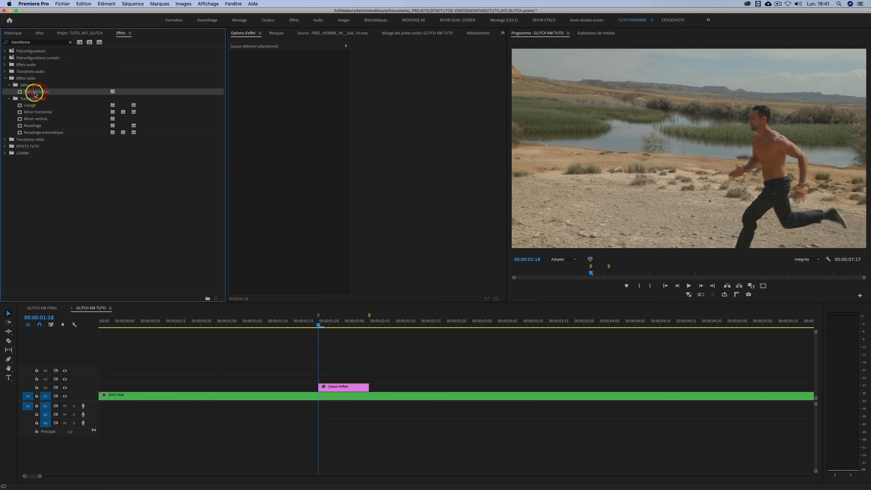
{"action": "left_click_drag", "start_coordinate": [213, 125], "coordinate": [337, 387]}
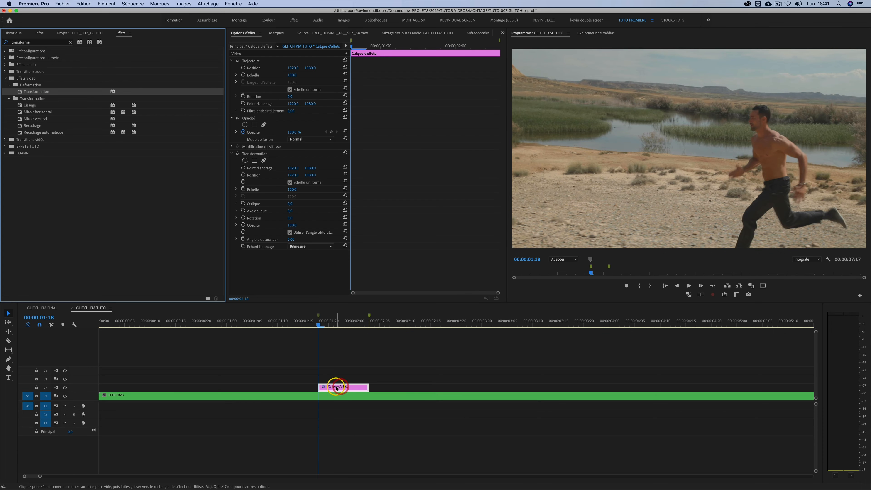
Try a horizontal Position of 2529 in the Transformation effect and undo it.
{"action": "left_click", "coordinate": [255, 154]}
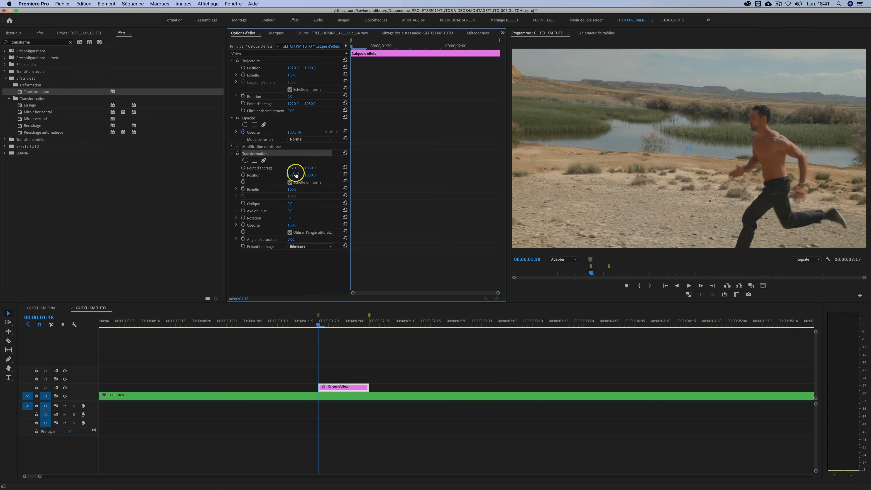
{"action": "left_click_drag", "start_coordinate": [293, 176], "coordinate": [293, 176]}
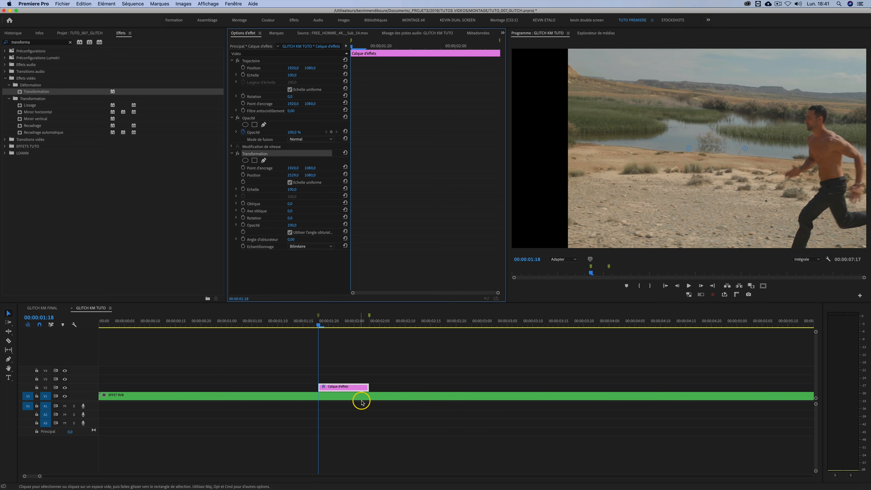
{"action": "key", "text": "super+z"}
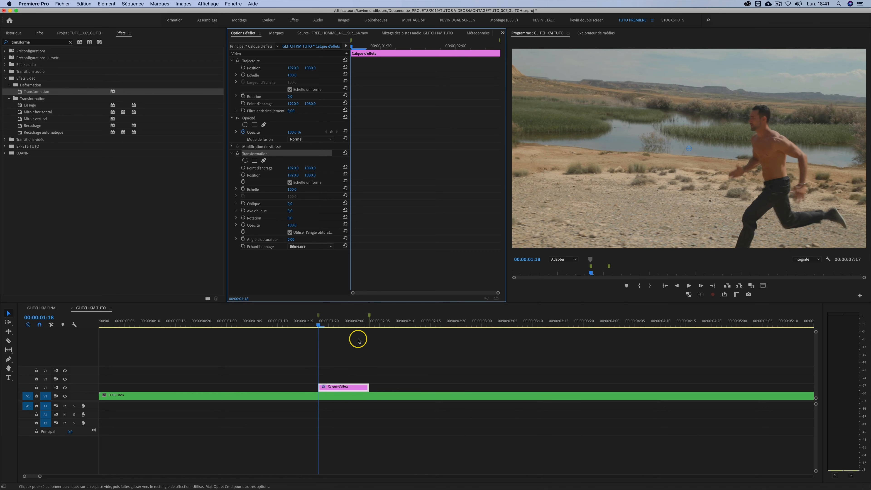
Keyframe the Transformation Echelle on the Calque d'effets at 100 on 00:00:01:18 and 120 on 00:00:01:23.
{"action": "left_click", "coordinate": [345, 361]}
{"action": "left_click", "coordinate": [341, 389]}
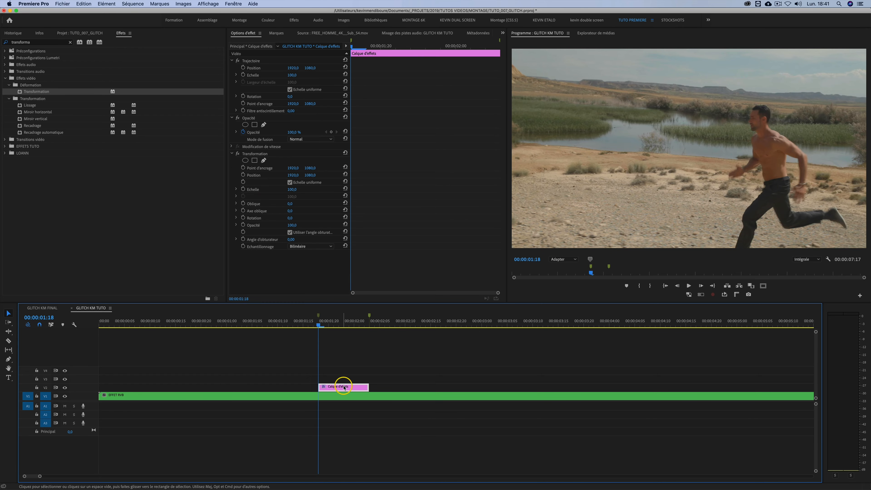
{"action": "left_click", "coordinate": [243, 189]}
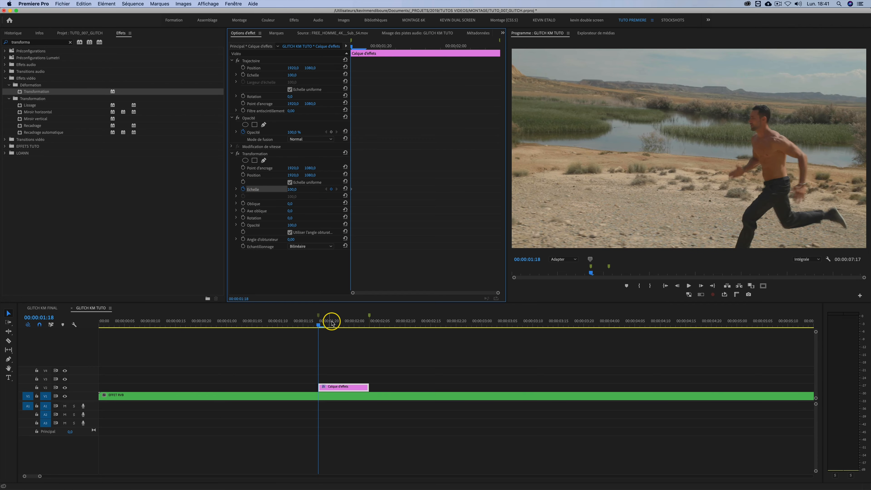
{"action": "left_click", "coordinate": [342, 322]}
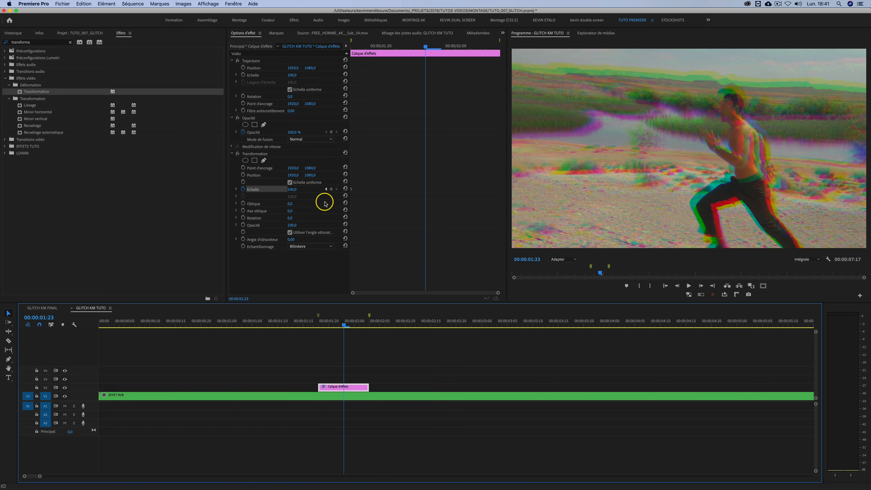
{"action": "left_click", "coordinate": [332, 191]}
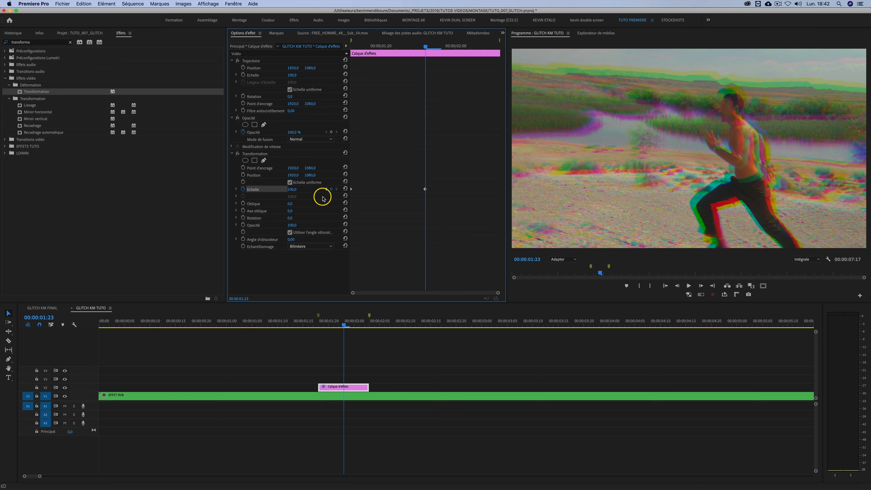
{"action": "left_click_drag", "start_coordinate": [292, 189], "coordinate": [293, 189]}
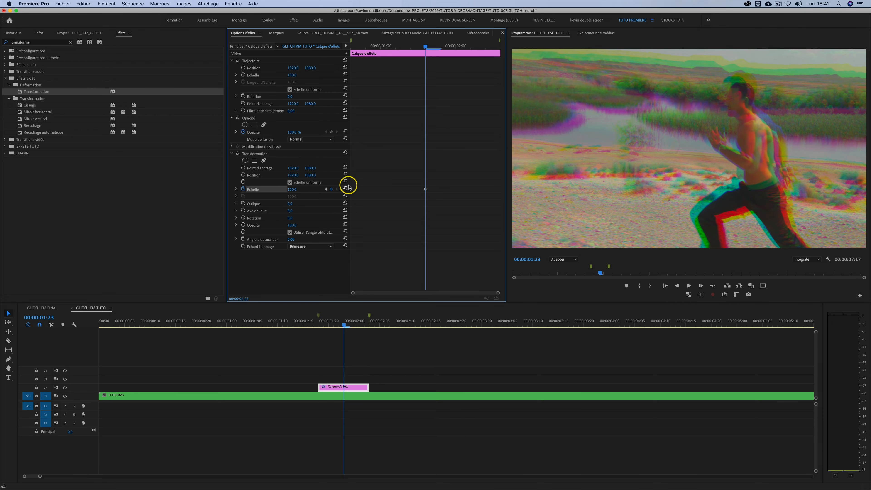
Add an Echelle keyframe at 00:00:02:02 by resetting the Transformation scale to its default of 100.
{"action": "left_click", "coordinate": [364, 325], "text": "shift"}
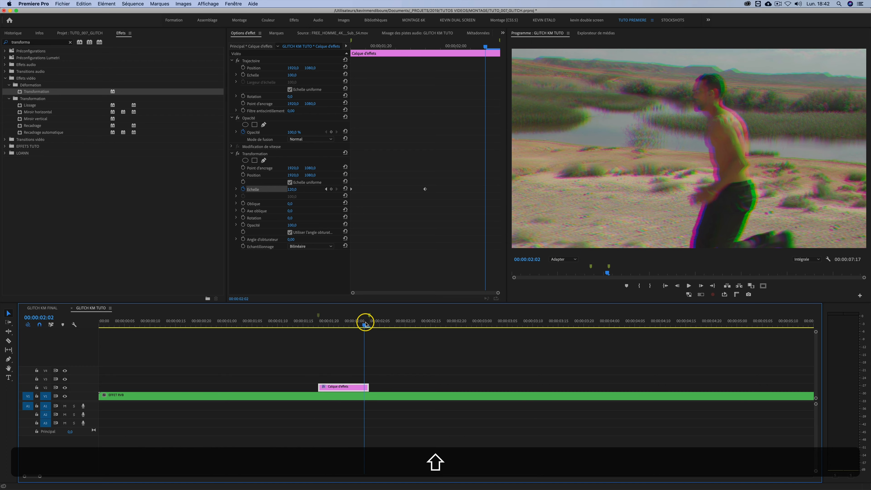
{"action": "key", "text": "Right"}
{"action": "key", "text": "Left"}
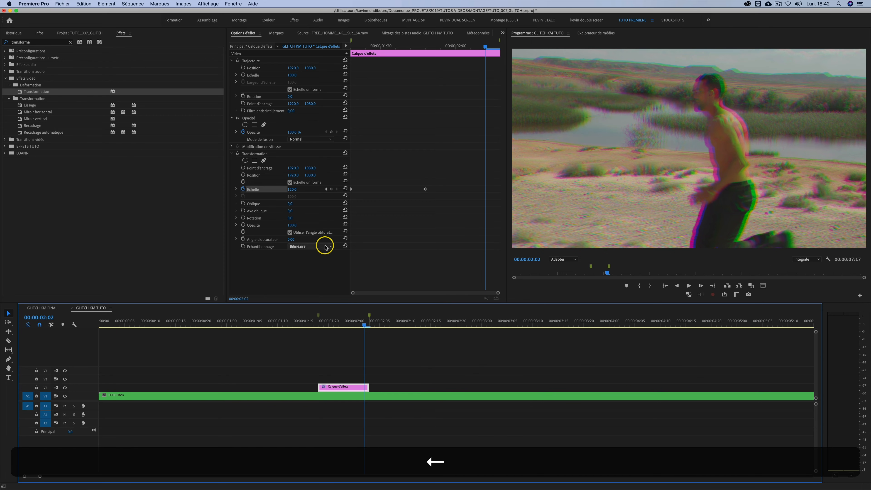
{"action": "left_click", "coordinate": [346, 189]}
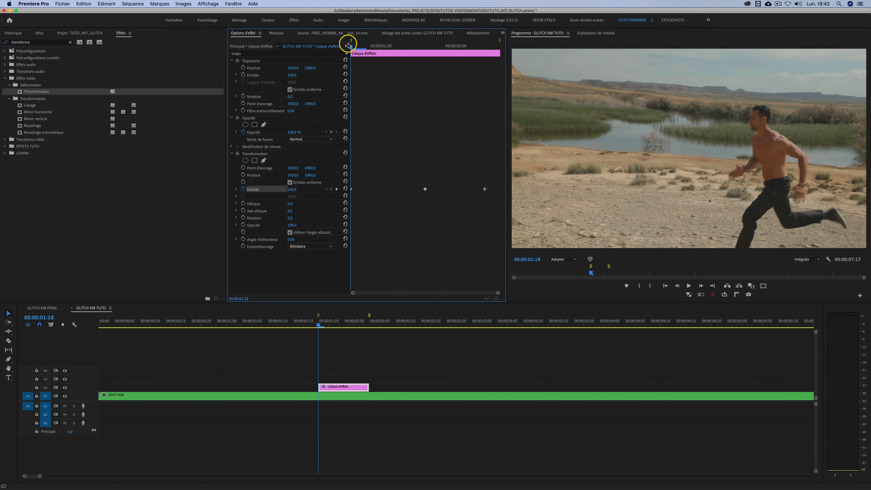
Play the passage around the two markers several times to check the zoom animation on the glitch.
{"action": "key", "text": "space"}
{"action": "left_click_drag", "start_coordinate": [333, 324], "coordinate": [288, 323]}
{"action": "key", "text": "space"}
{"action": "key", "text": "space"}
{"action": "key", "text": "space"}
{"action": "key", "text": "space"}
{"action": "key", "text": "space"}
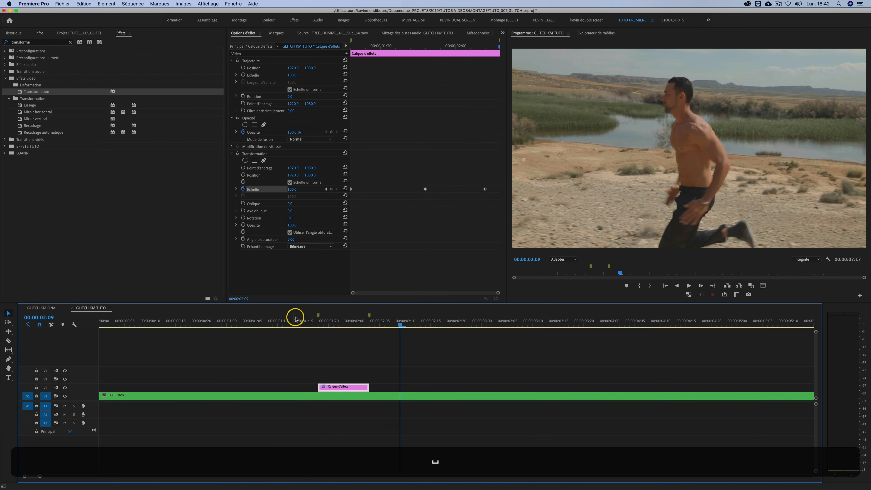
{"action": "left_click", "coordinate": [293, 322]}
{"action": "key", "text": "space"}
{"action": "left_click", "coordinate": [305, 321]}
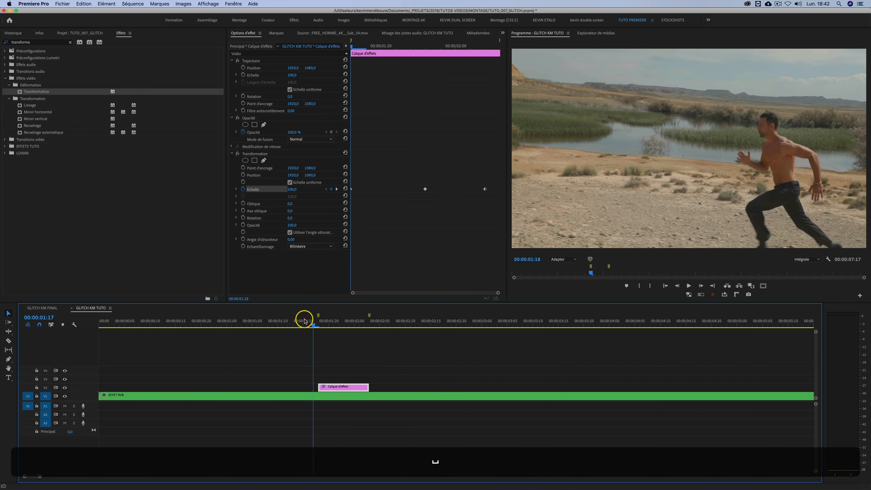
{"action": "key", "text": "space"}
{"action": "left_click", "coordinate": [303, 320]}
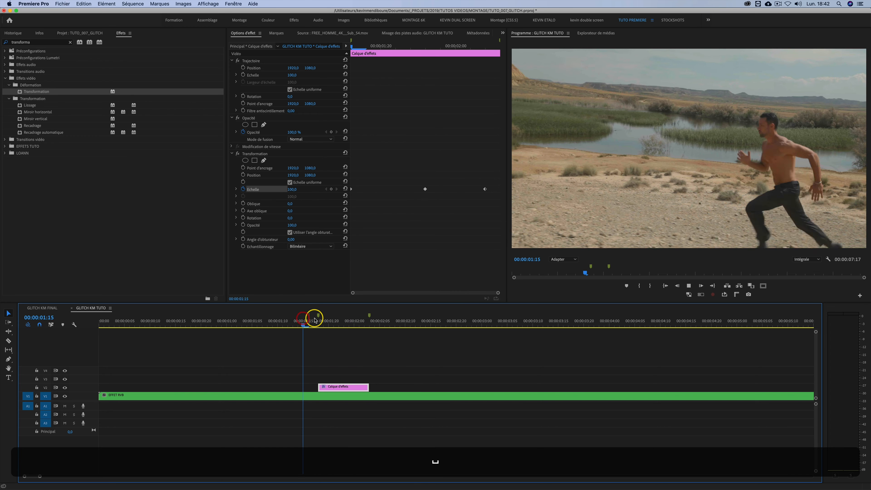
{"action": "left_click", "coordinate": [305, 320]}
{"action": "left_click", "coordinate": [308, 321]}
{"action": "key", "text": "space"}
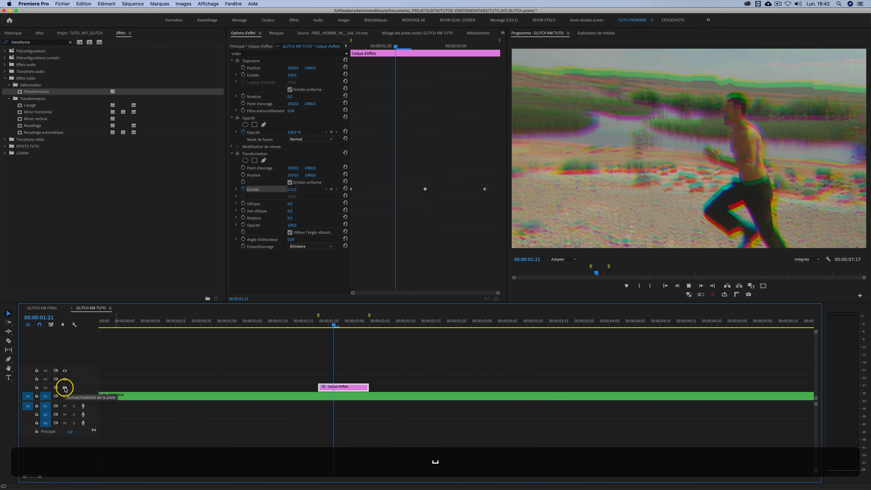
Compare the glitch passage with the V2 adjustment layer hidden and shown, checking the frame edges at 00:00:01:21.
{"action": "left_click", "coordinate": [65, 389]}
{"action": "left_click", "coordinate": [288, 321]}
{"action": "key", "text": "space"}
{"action": "mouse_move", "coordinate": [338, 320]}
{"action": "left_mouse_down"}
{"action": "mouse_move", "coordinate": [325, 323]}
{"action": "mouse_move", "coordinate": [352, 321]}
{"action": "mouse_move", "coordinate": [325, 322]}
{"action": "mouse_move", "coordinate": [336, 325]}
{"action": "left_mouse_up"}
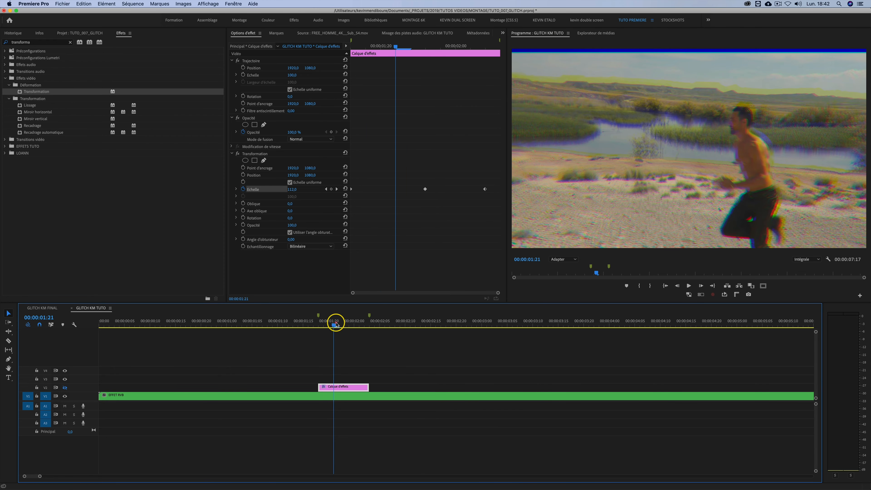
{"action": "left_click", "coordinate": [63, 388]}
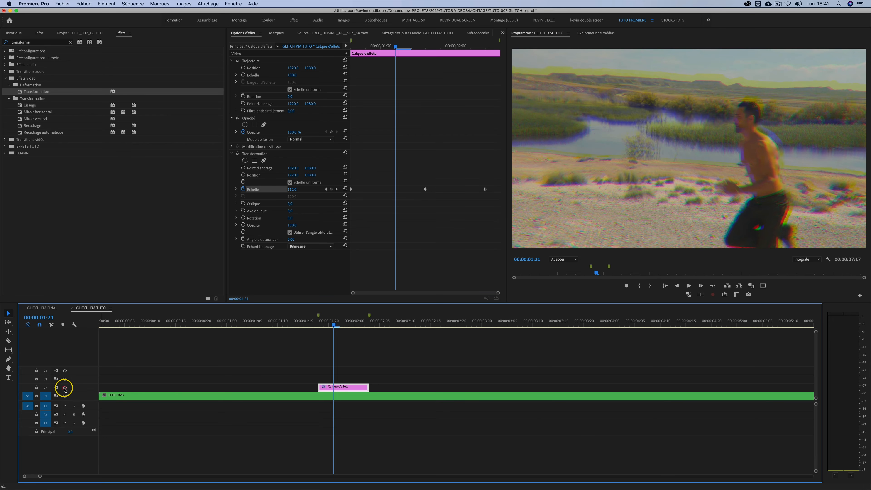
{"action": "left_click", "coordinate": [287, 323]}
{"action": "key", "text": "shift+space"}
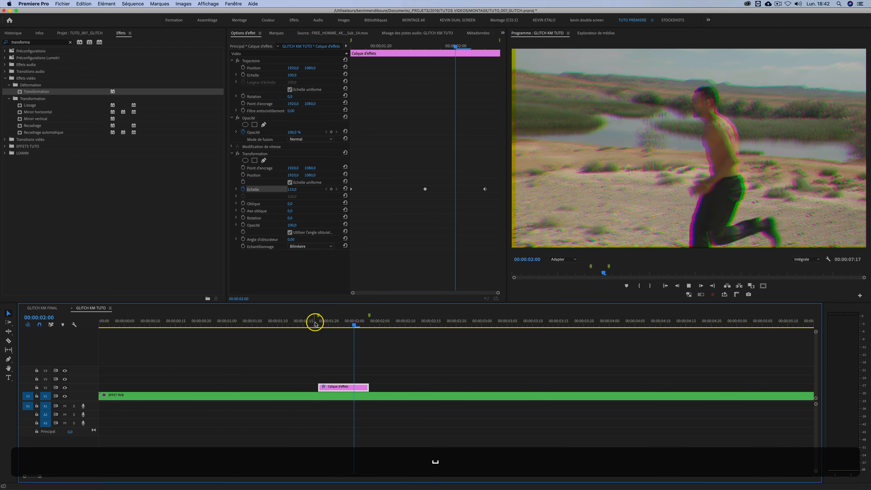
Return to the first marker and apply the Couleur Lumetri effect to the Calque d'effets clip.
{"action": "left_click", "coordinate": [345, 323]}
{"action": "left_click_drag", "start_coordinate": [345, 323], "coordinate": [319, 322]}
{"action": "left_click", "coordinate": [345, 359]}
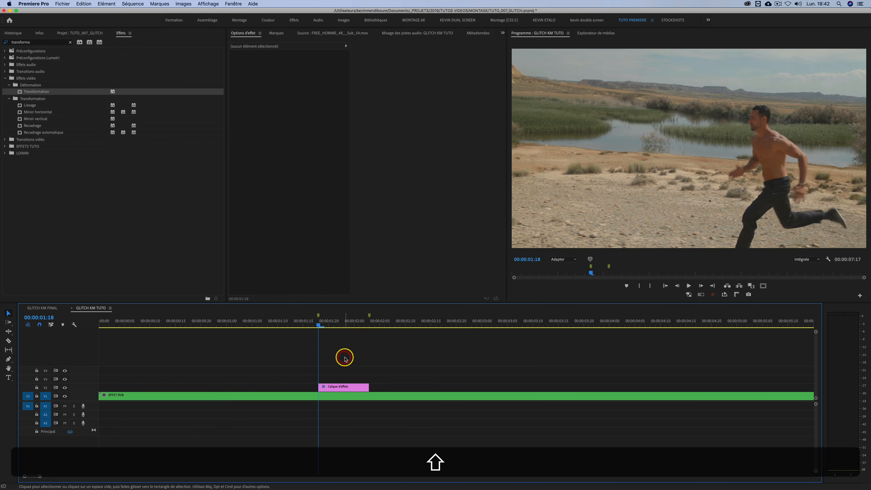
{"action": "left_click", "coordinate": [339, 389]}
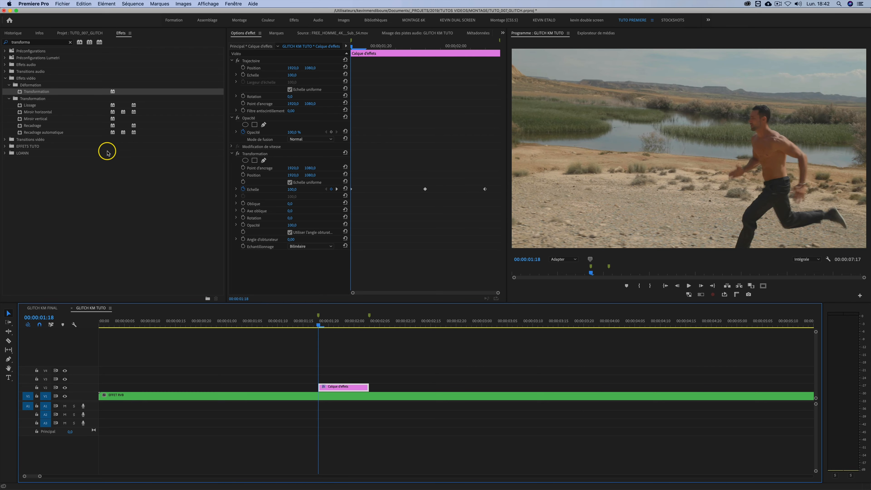
{"action": "left_click", "coordinate": [68, 42]}
{"action": "left_click", "coordinate": [38, 42]}
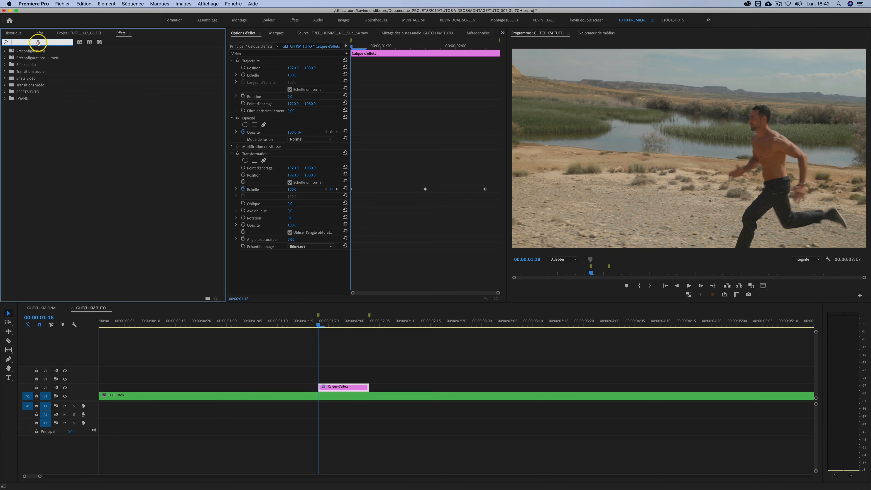
{"action": "type", "text": "couleur"}
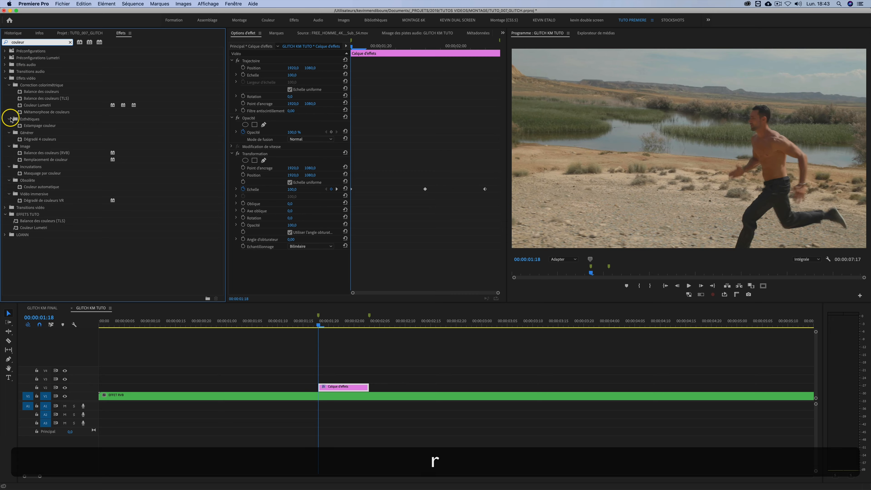
{"action": "left_click", "coordinate": [40, 106]}
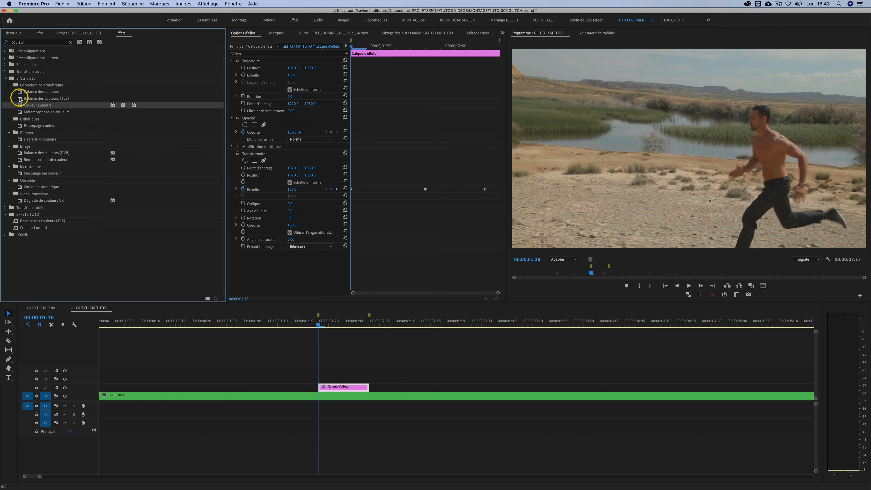
{"action": "left_click_drag", "start_coordinate": [45, 107], "coordinate": [336, 388]}
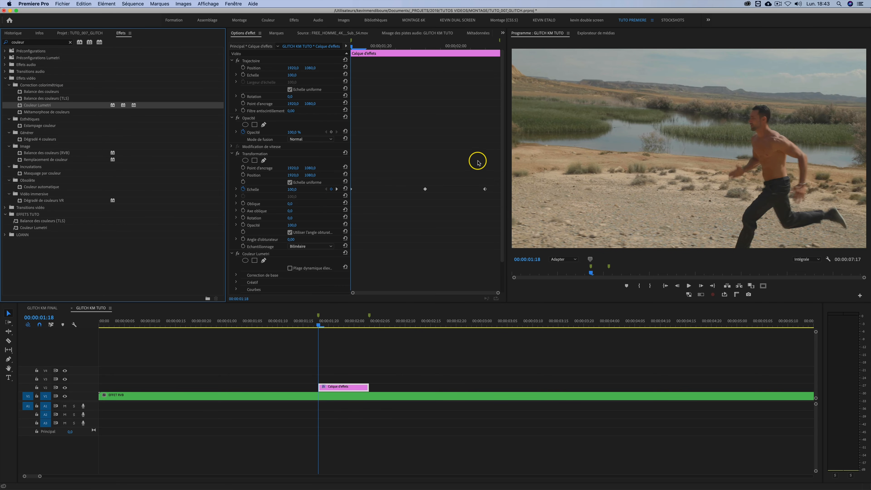
Enable animation for Teinte, Contraste and Saturation in Lumetri's Correction de base at 00:00:01:18, and expand the Créatif section.
{"action": "scroll", "coordinate": [500, 172], "scroll_direction": "down", "scroll_amount": 2}
{"action": "left_click_drag", "start_coordinate": [509, 220], "coordinate": [498, 220]}
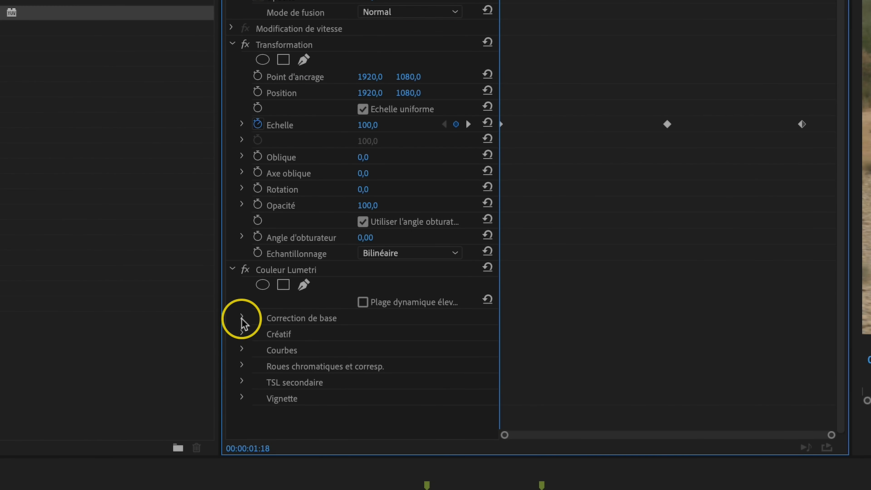
{"action": "left_click", "coordinate": [236, 241]}
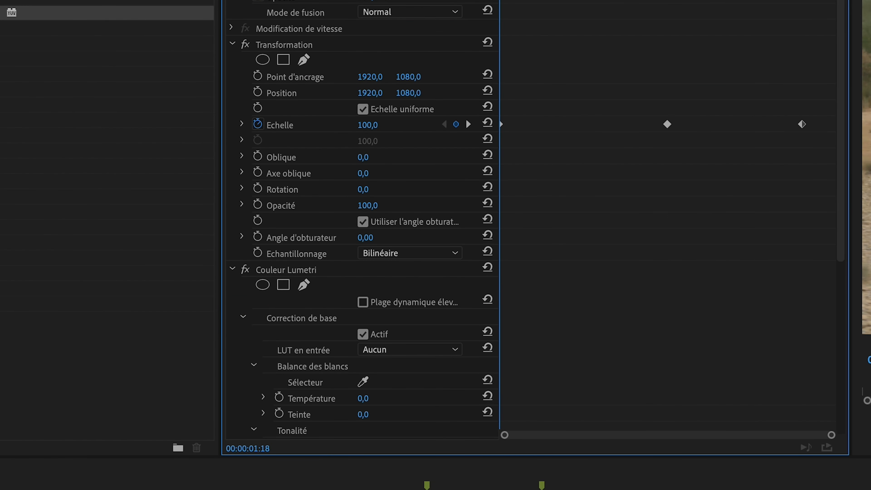
{"action": "left_click_drag", "start_coordinate": [842, 180], "coordinate": [826, 370]}
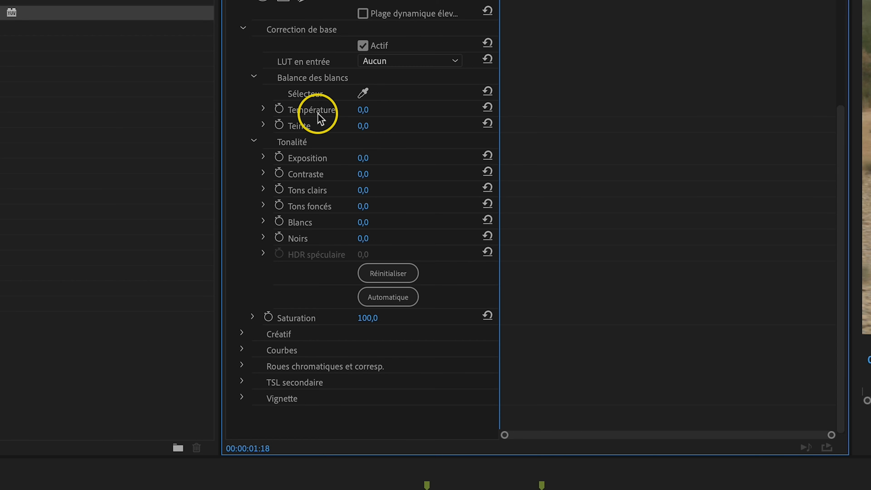
{"action": "left_click", "coordinate": [279, 125]}
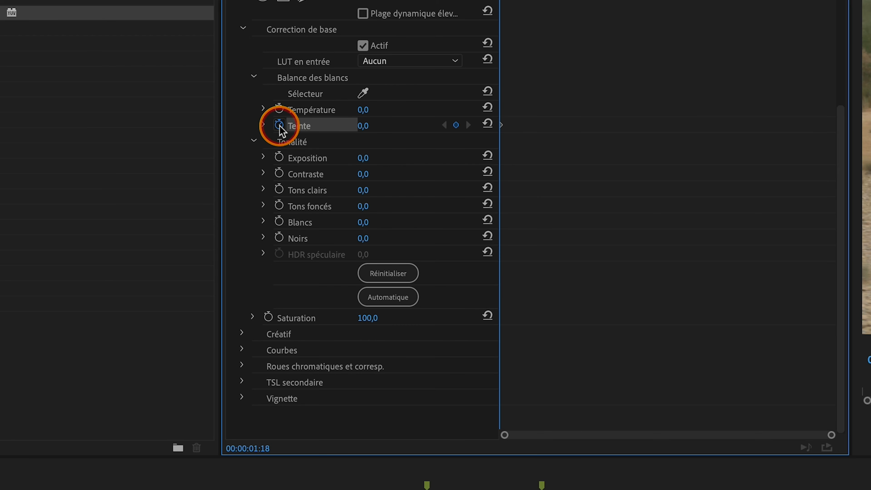
{"action": "left_click", "coordinate": [279, 173]}
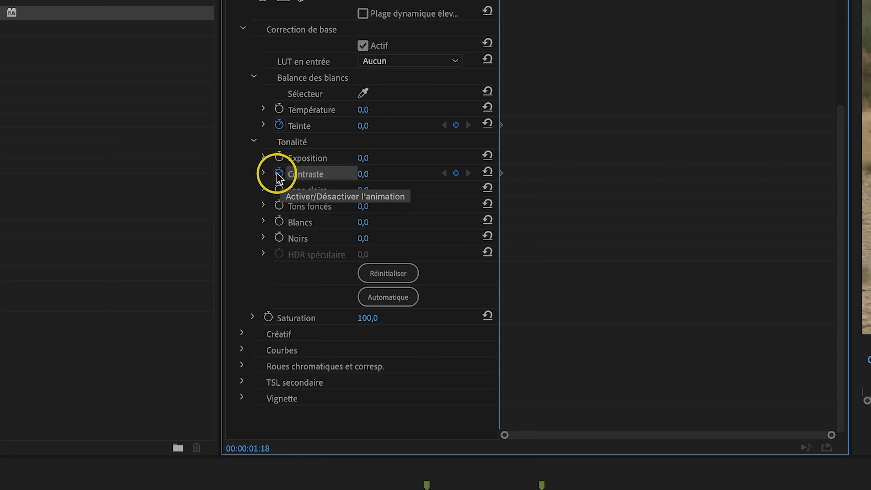
{"action": "left_click", "coordinate": [240, 334]}
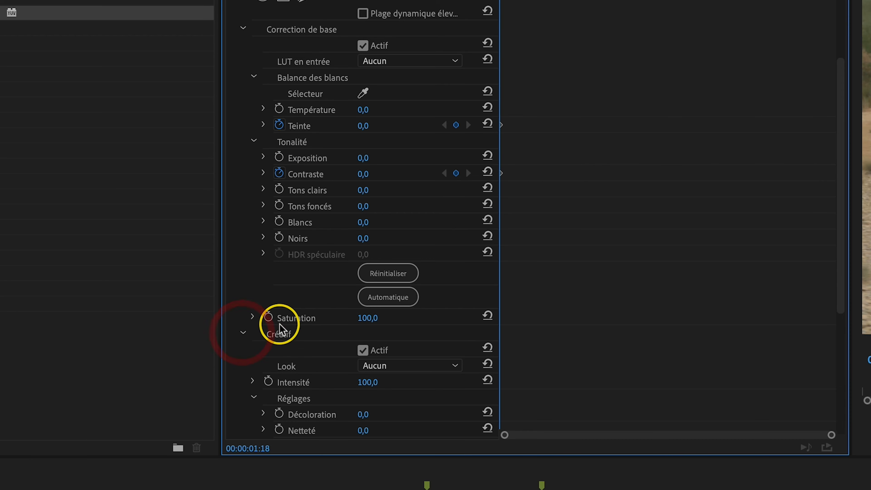
{"action": "left_click", "coordinate": [269, 317]}
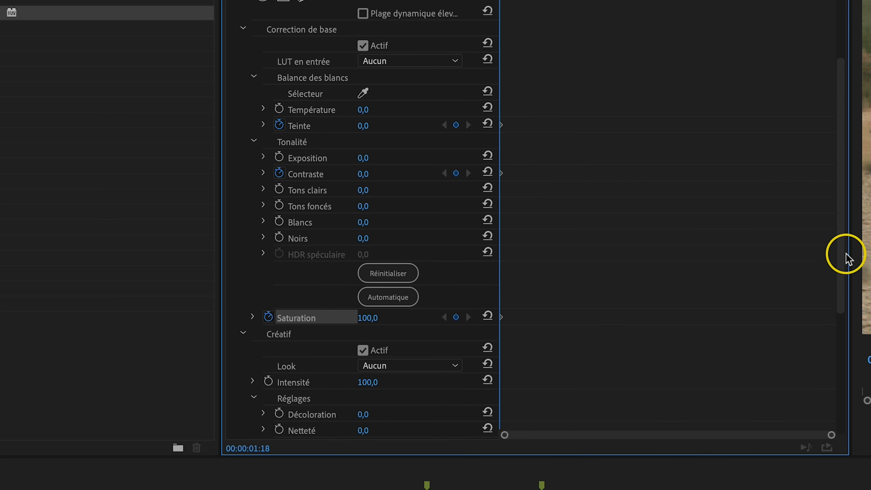
Enable animation for Netteté in the Réglages of Lumetri's Créatif section at 00:00:01:18.
{"action": "scroll", "coordinate": [842, 290], "scroll_direction": "down", "scroll_amount": 1}
{"action": "scroll", "coordinate": [843, 290], "scroll_direction": "down", "scroll_amount": 5}
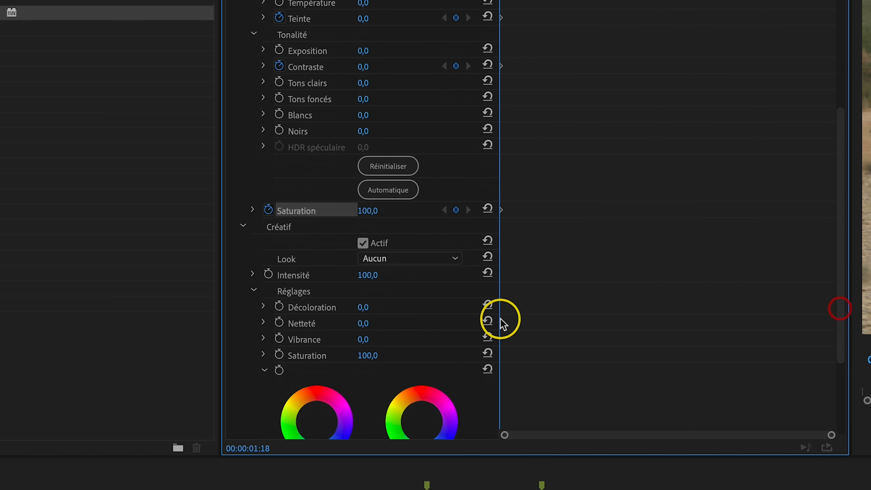
{"action": "left_click", "coordinate": [279, 323]}
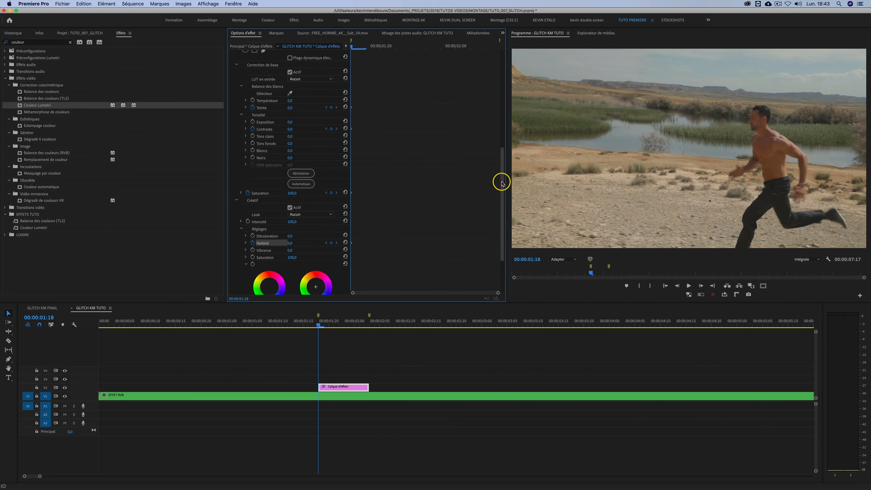
{"action": "mouse_move", "coordinate": [502, 183]}
{"action": "left_mouse_down"}
{"action": "mouse_move", "coordinate": [500, 150]}
{"action": "mouse_move", "coordinate": [501, 200]}
{"action": "left_mouse_up"}
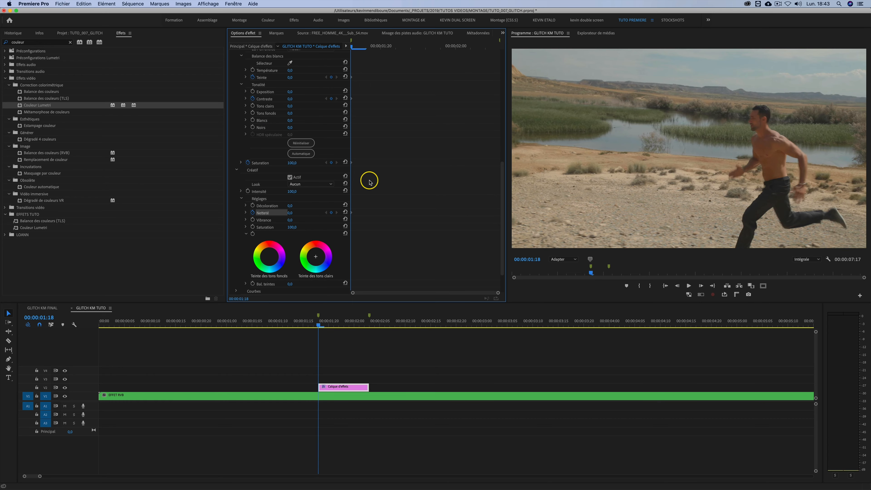
Copy the Teinte, Contraste, Saturation and Netteté keyframes from the first marker and paste them at 00:00:02:02.
{"action": "left_click_drag", "start_coordinate": [382, 70], "coordinate": [341, 233]}
{"action": "key", "text": "super+c"}
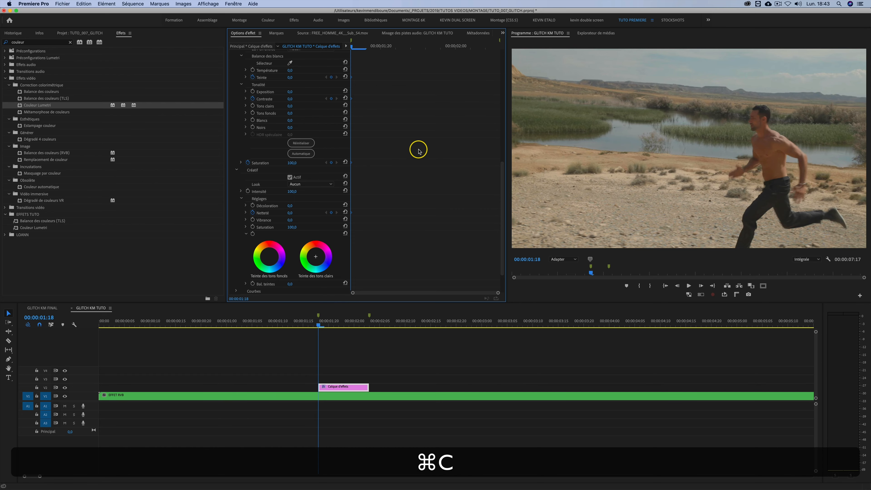
{"action": "left_click_drag", "start_coordinate": [352, 324], "coordinate": [378, 323]}
{"action": "key", "text": "Left"}
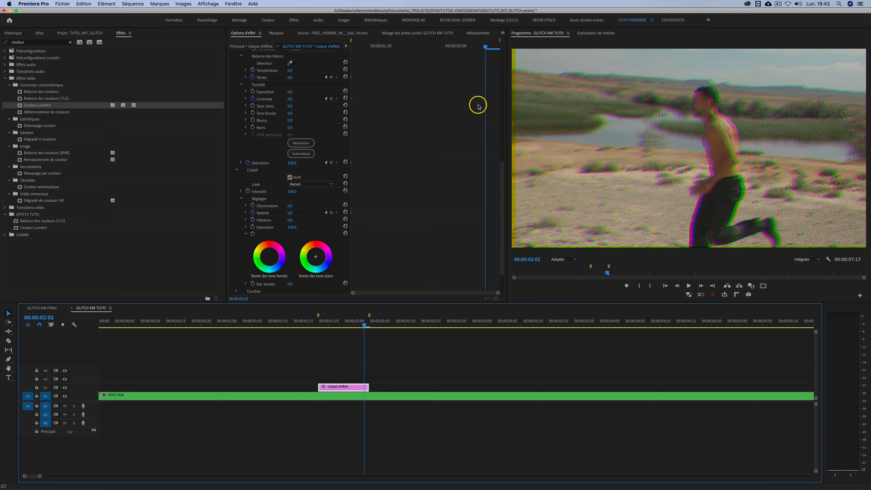
{"action": "key", "text": "super+v"}
{"action": "left_click_drag", "start_coordinate": [384, 65], "coordinate": [340, 228]}
{"action": "key", "text": "super+c"}
{"action": "key", "text": "super+v"}
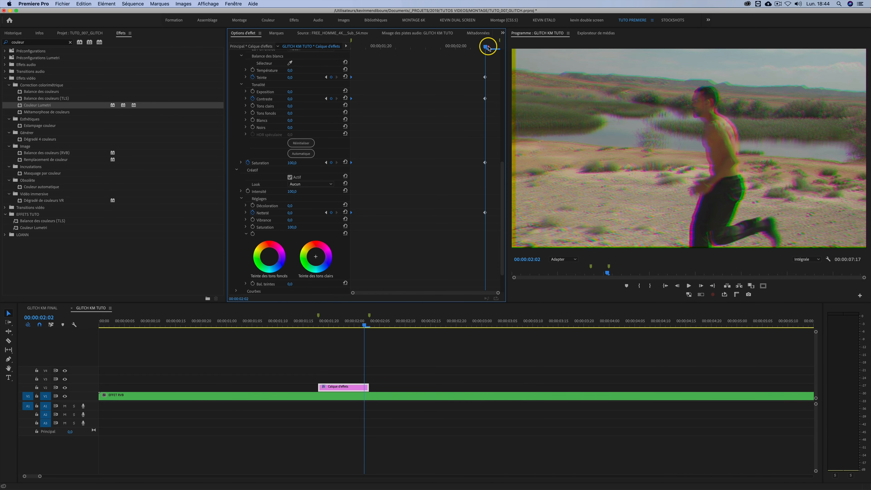
At 00:00:01:22, set Teinte to 25 and Contraste to 57, and adjust Saturation and Netteté for the glitch peak.
{"action": "left_click_drag", "start_coordinate": [485, 47], "coordinate": [411, 46]}
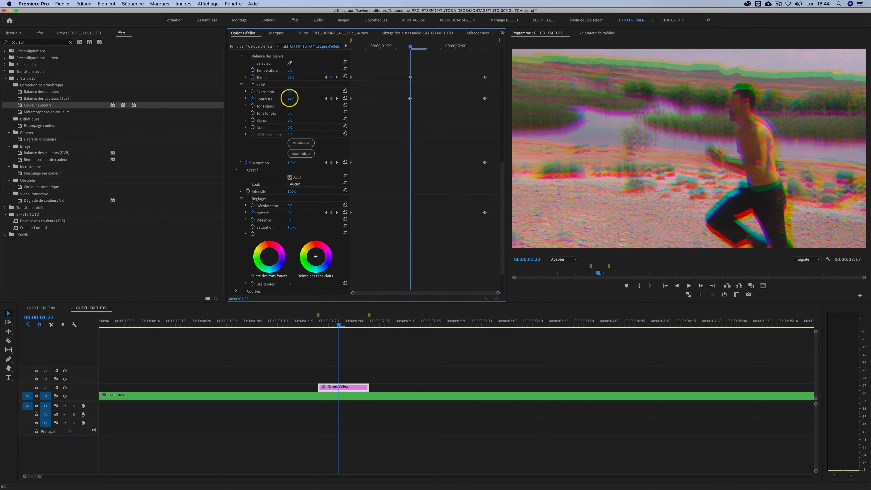
{"action": "left_click_drag", "start_coordinate": [289, 98], "coordinate": [296, 98]}
{"action": "left_click_drag", "start_coordinate": [292, 163], "coordinate": [291, 163]}
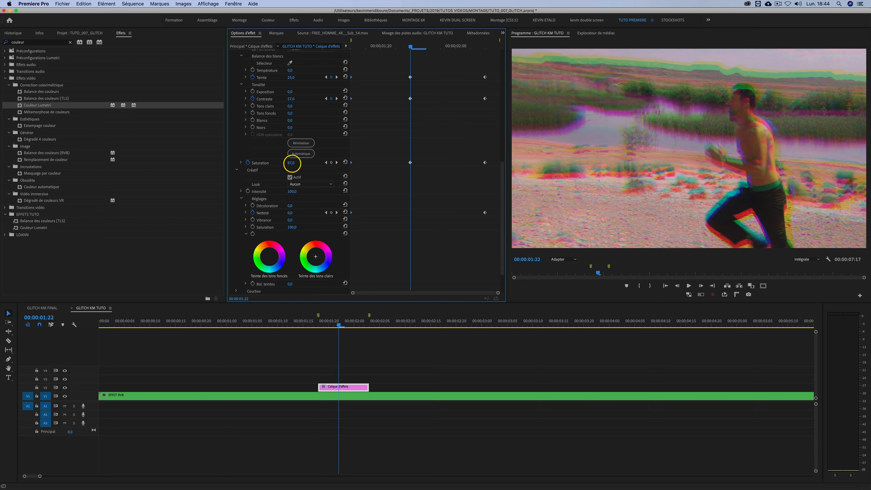
{"action": "left_click_drag", "start_coordinate": [297, 164], "coordinate": [297, 164]}
{"action": "left_click", "coordinate": [289, 213]}
Play the glitch passage several times to check the colour animation, finishing back at the first marker.
{"action": "mouse_move", "coordinate": [321, 322]}
{"action": "left_mouse_down"}
{"action": "mouse_move", "coordinate": [309, 325]}
{"action": "mouse_move", "coordinate": [373, 321]}
{"action": "mouse_move", "coordinate": [301, 323]}
{"action": "mouse_move", "coordinate": [383, 321]}
{"action": "mouse_move", "coordinate": [287, 321]}
{"action": "mouse_move", "coordinate": [373, 323]}
{"action": "mouse_move", "coordinate": [298, 321]}
{"action": "mouse_move", "coordinate": [329, 324]}
{"action": "left_mouse_up"}
{"action": "key", "text": "space"}
{"action": "key", "text": "space"}
{"action": "left_click_drag", "start_coordinate": [365, 323], "coordinate": [267, 322]}
{"action": "key", "text": "space"}
{"action": "left_click_drag", "start_coordinate": [334, 321], "coordinate": [304, 320]}
{"action": "key", "text": "space"}
{"action": "left_click_drag", "start_coordinate": [410, 318], "coordinate": [319, 322]}
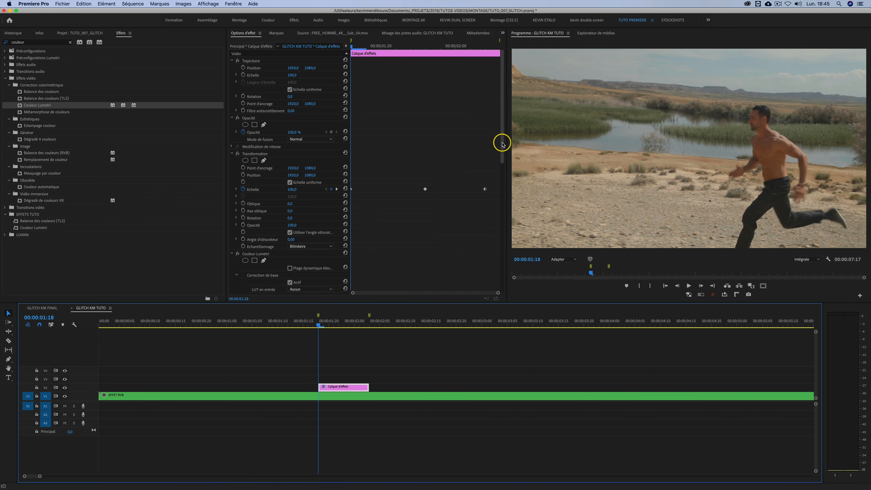
Review the Calque d'effets settings, clear the effects search and show the _GLITCH_CALQUE_EFFET_KM preset in the GLITCH_PACK_KM folder.
{"action": "left_click_drag", "start_coordinate": [503, 146], "coordinate": [503, 175]}
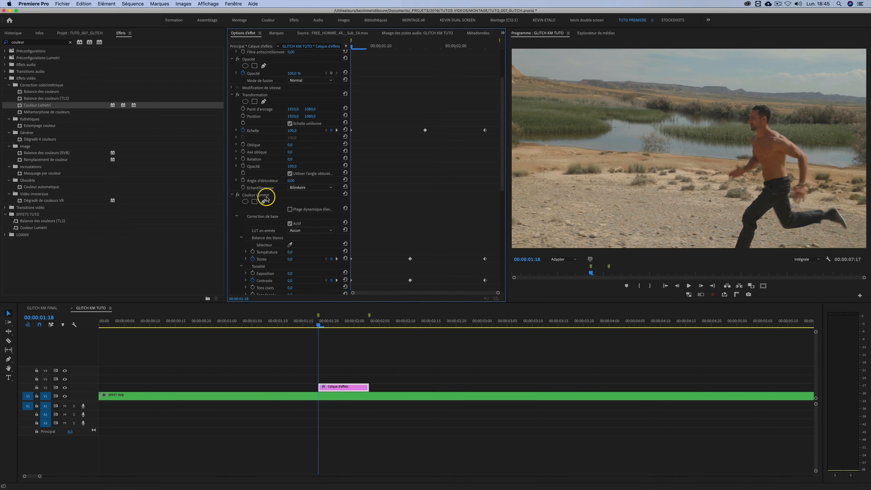
{"action": "left_click", "coordinate": [348, 372]}
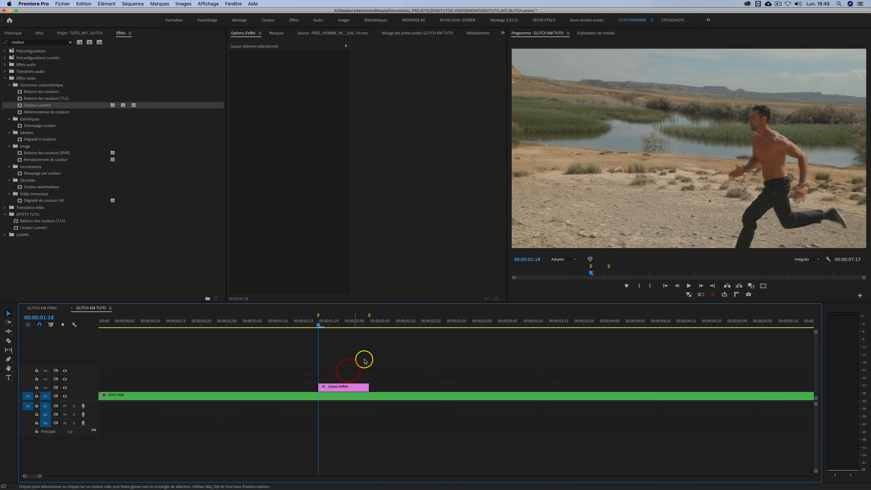
{"action": "left_click", "coordinate": [340, 390]}
{"action": "left_click", "coordinate": [70, 42]}
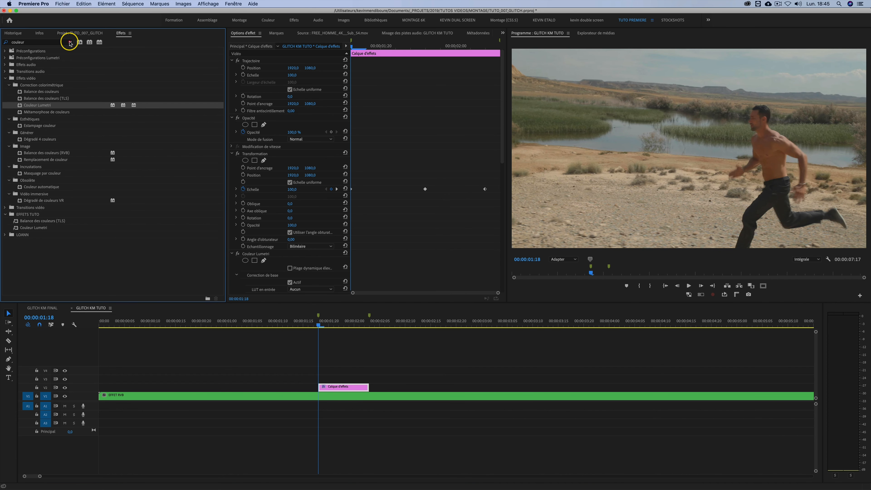
{"action": "left_click", "coordinate": [5, 52]}
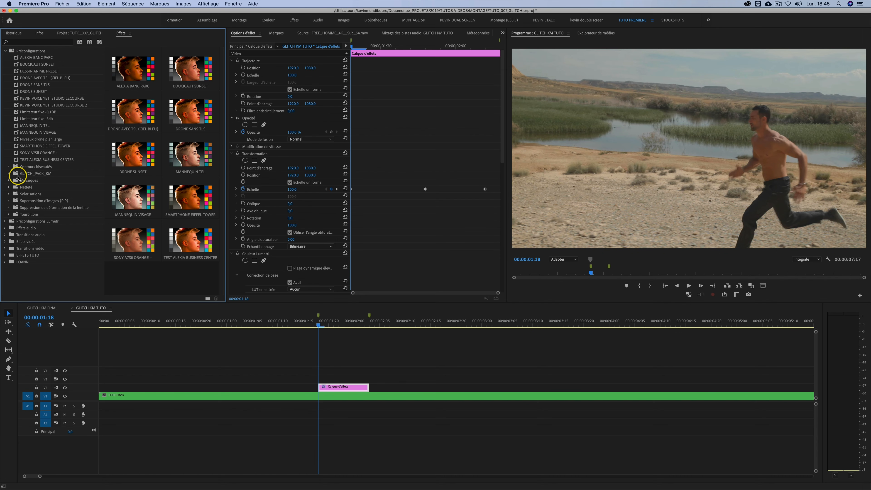
{"action": "left_click", "coordinate": [9, 174]}
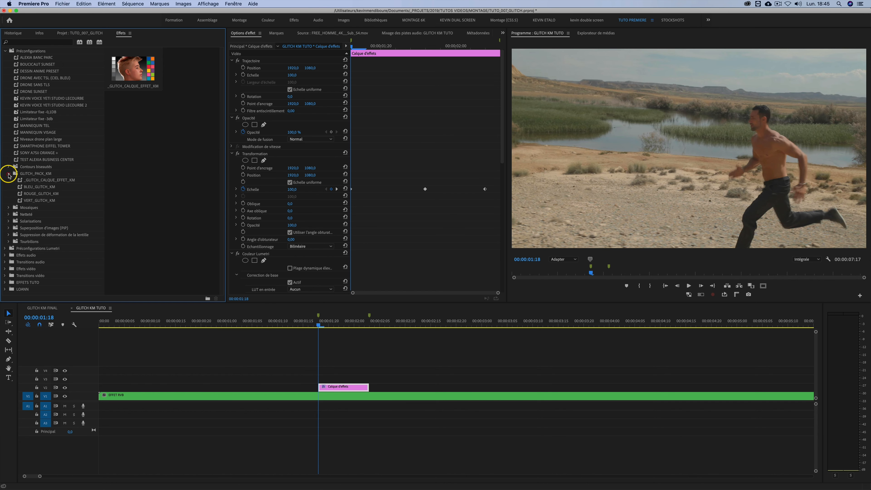
{"action": "left_click", "coordinate": [48, 181]}
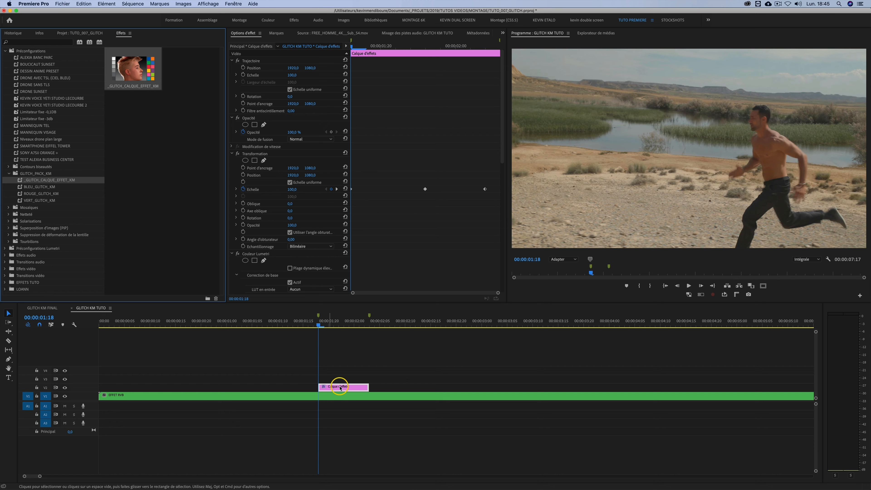
{"action": "left_click", "coordinate": [343, 344]}
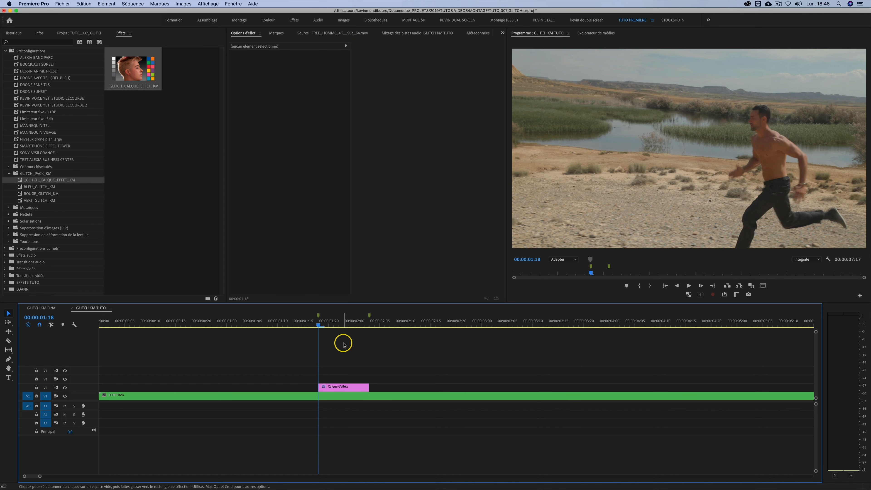
Mark in and out points around the Calque d'effets clip, covering a range of about 00:00:01:07.
{"action": "key", "text": "minus"}
{"action": "key", "text": "minus"}
{"action": "key", "text": "equal"}
{"action": "key", "text": "equal"}
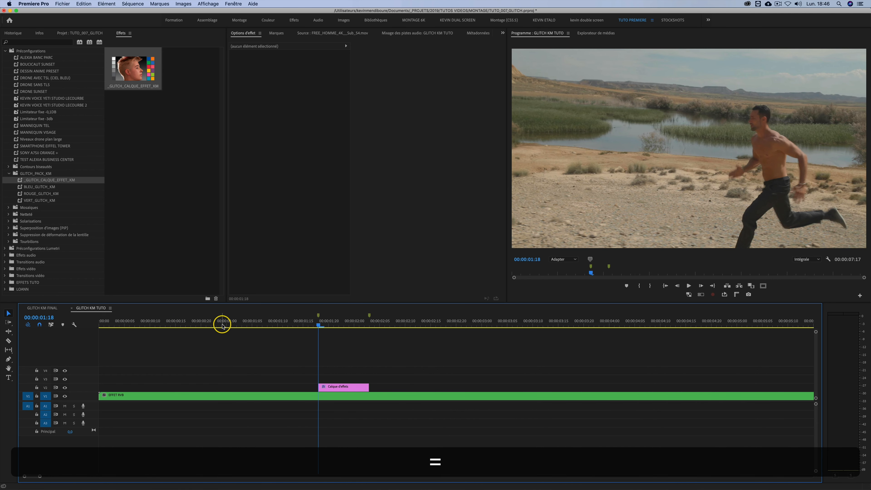
{"action": "key", "text": "minus"}
{"action": "key", "text": "equal"}
{"action": "key", "text": "minus"}
{"action": "left_click", "coordinate": [504, 322]}
{"action": "mouse_move", "coordinate": [519, 323]}
{"action": "left_mouse_down"}
{"action": "mouse_move", "coordinate": [189, 325]}
{"action": "mouse_move", "coordinate": [431, 327]}
{"action": "mouse_move", "coordinate": [297, 324]}
{"action": "left_mouse_up"}
{"action": "key", "text": "equal"}
{"action": "key", "text": "i"}
{"action": "key", "text": "o"}
Turn on Lecture en boucle, play the marked range and return to the first marker at 00:00:01:18.
{"action": "left_click", "coordinate": [726, 295]}
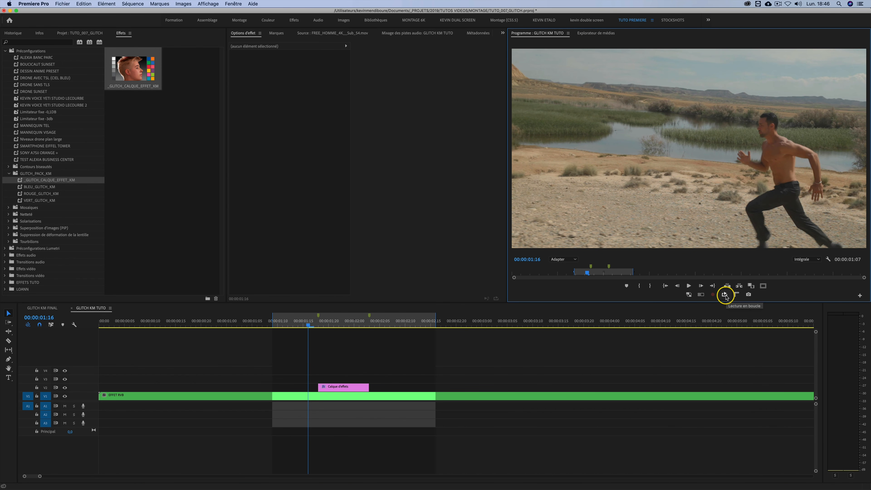
{"action": "left_click", "coordinate": [726, 295]}
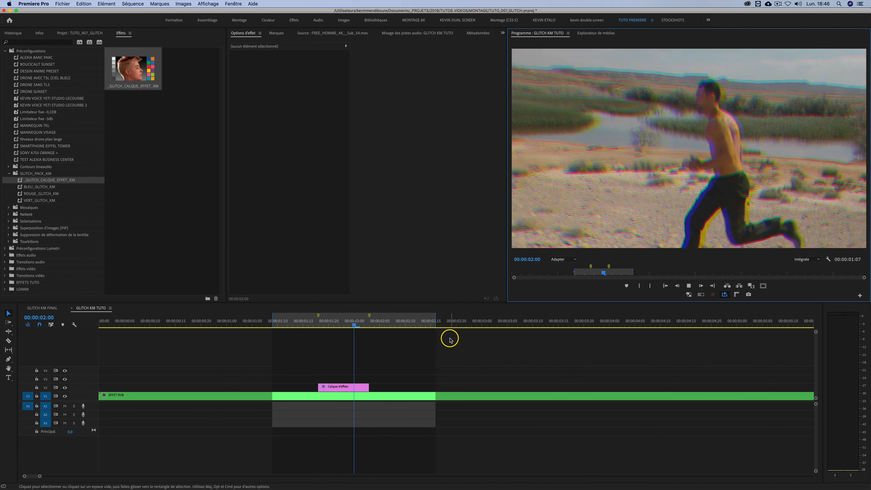
{"action": "key", "text": "space"}
{"action": "left_click", "coordinate": [319, 325]}
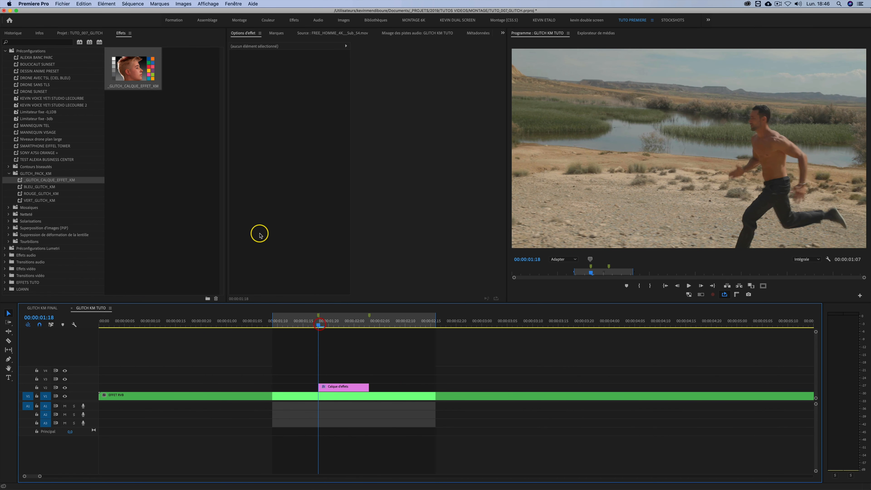
Open the media export settings, keep the QuickTime format and choose the Apple ProRes 422 HQ video codec.
{"action": "left_click", "coordinate": [71, 4]}
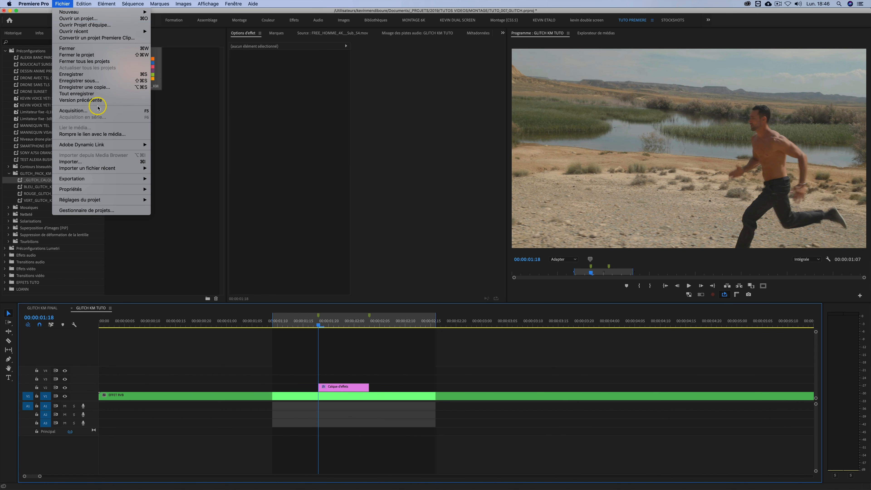
{"action": "mouse_move", "coordinate": [97, 179]}
{"action": "left_click", "coordinate": [192, 179]}
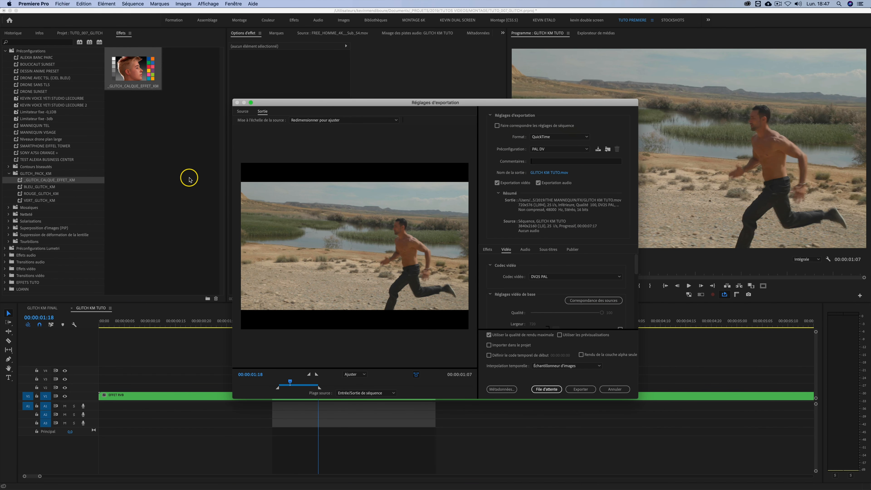
{"action": "left_click_drag", "start_coordinate": [474, 102], "coordinate": [412, 74]}
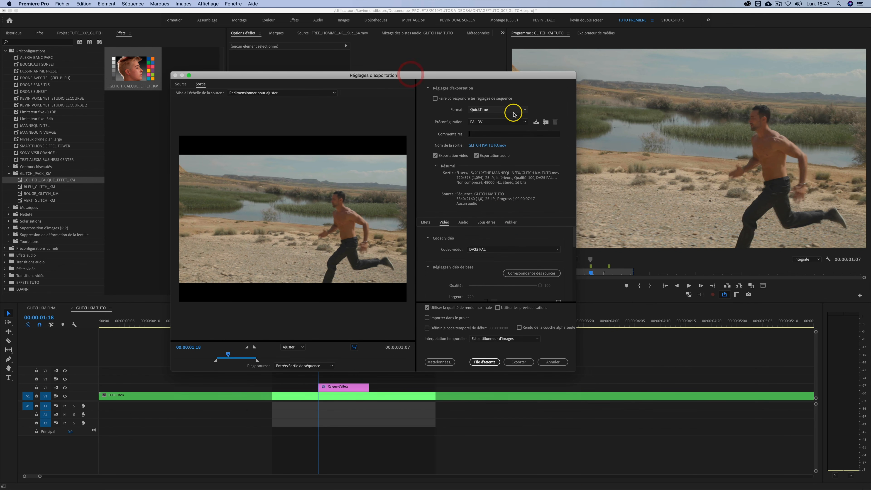
{"action": "left_click", "coordinate": [493, 111]}
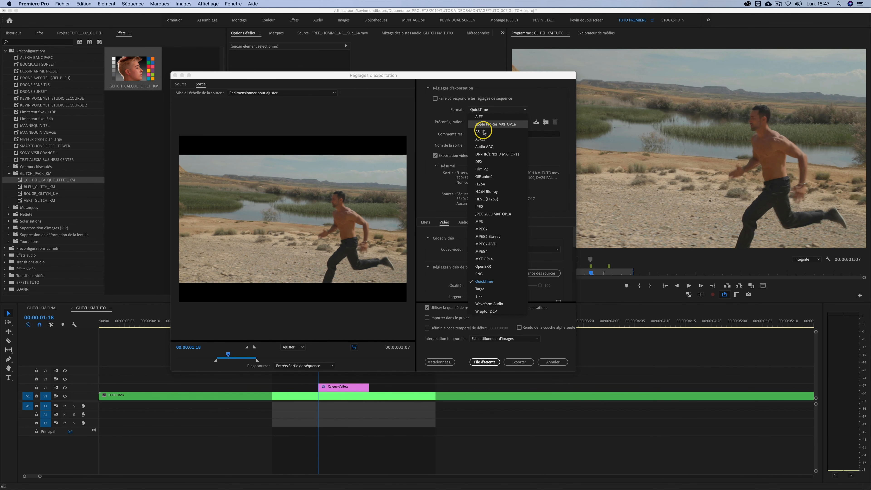
{"action": "left_click", "coordinate": [557, 148]}
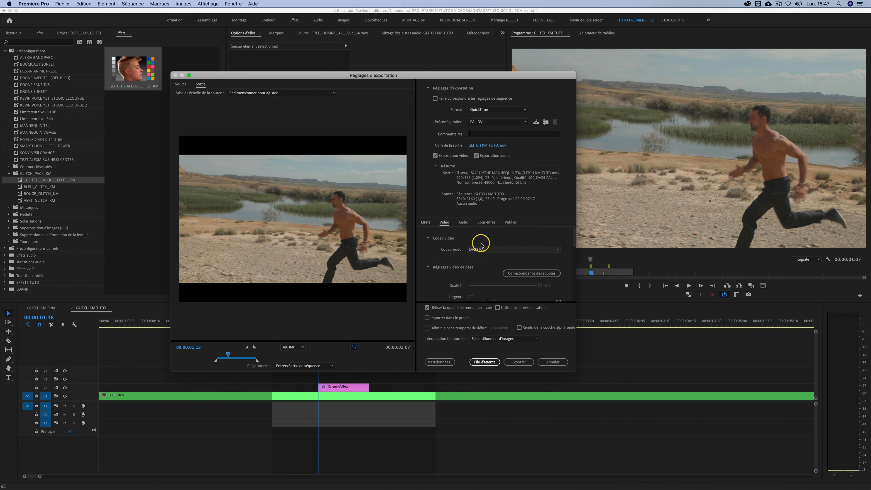
{"action": "left_click", "coordinate": [496, 248]}
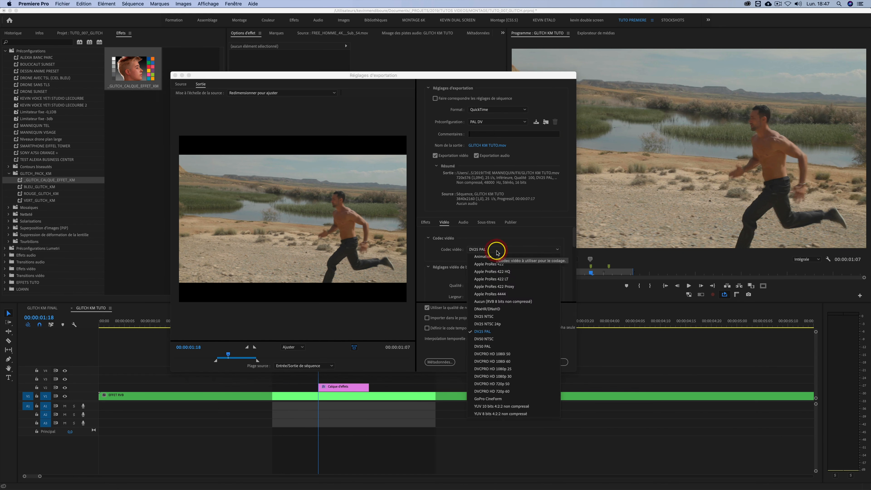
{"action": "left_click", "coordinate": [510, 271]}
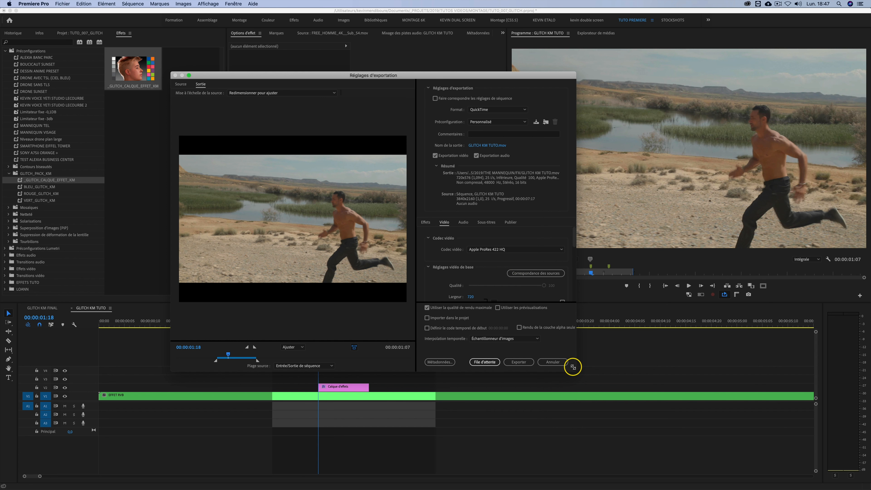
Match the export video settings to the source, compare source and output previews, and enable Rendu à la résolution maximale.
{"action": "left_click_drag", "start_coordinate": [603, 388], "coordinate": [649, 421]}
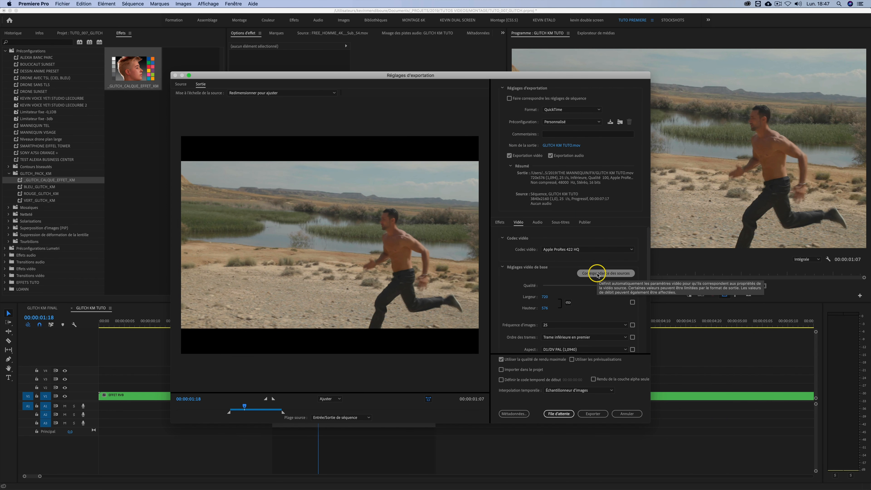
{"action": "left_click", "coordinate": [618, 274]}
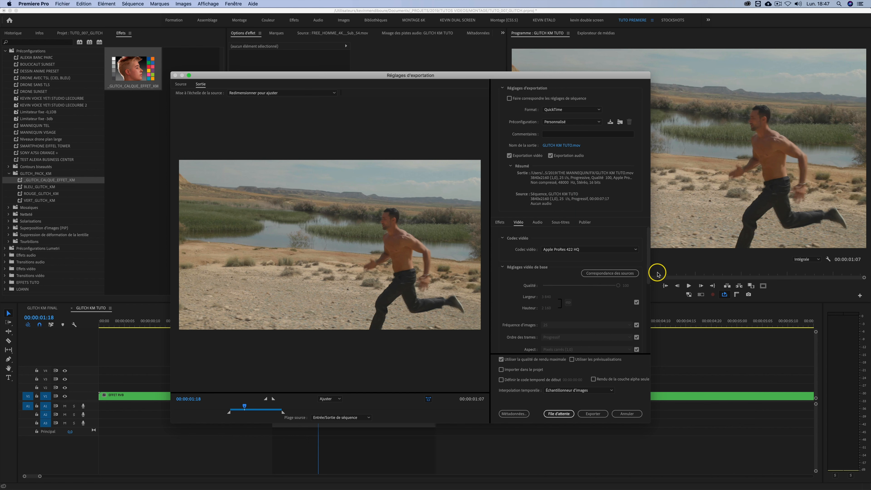
{"action": "left_click", "coordinate": [183, 85]}
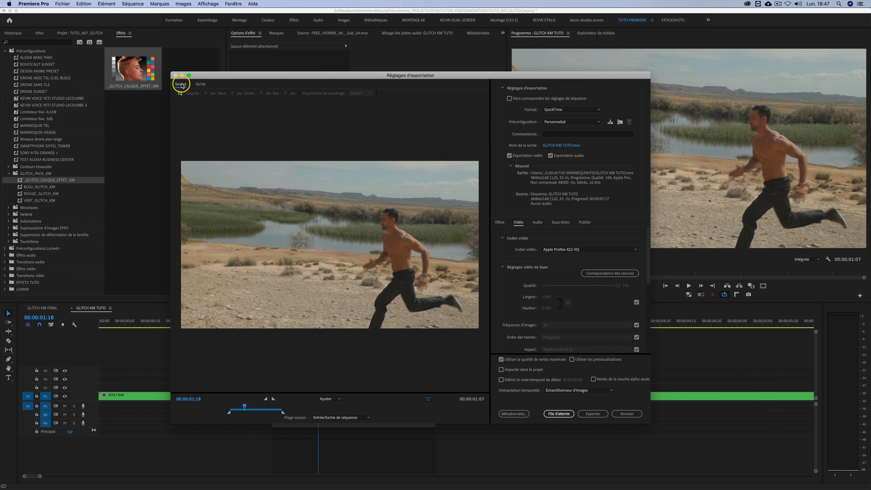
{"action": "left_click", "coordinate": [201, 85]}
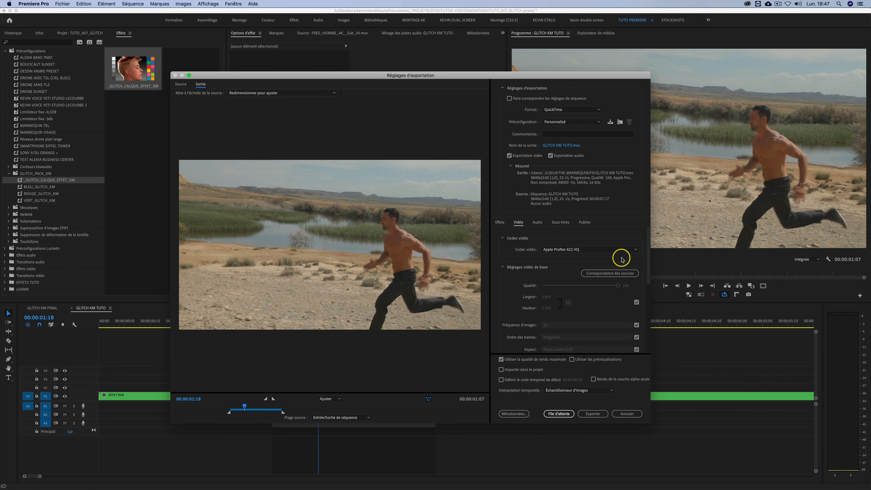
{"action": "left_click_drag", "start_coordinate": [647, 244], "coordinate": [646, 272]}
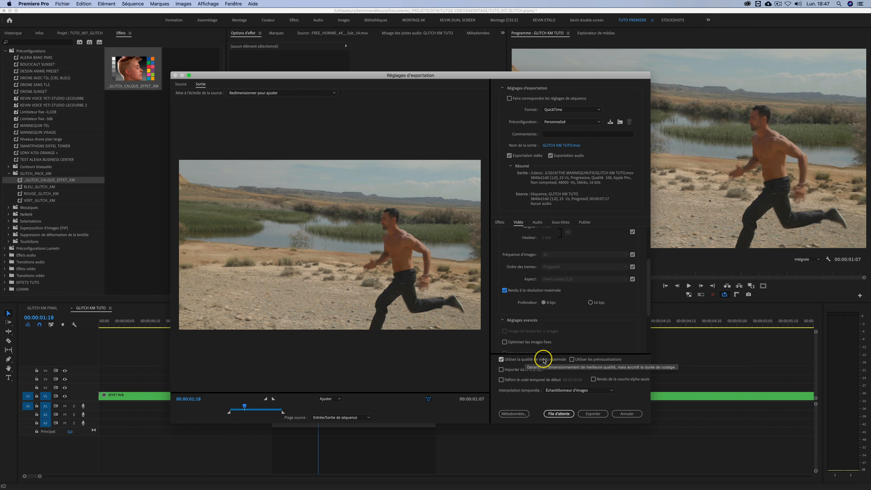
{"action": "left_click_drag", "start_coordinate": [650, 291], "coordinate": [651, 232]}
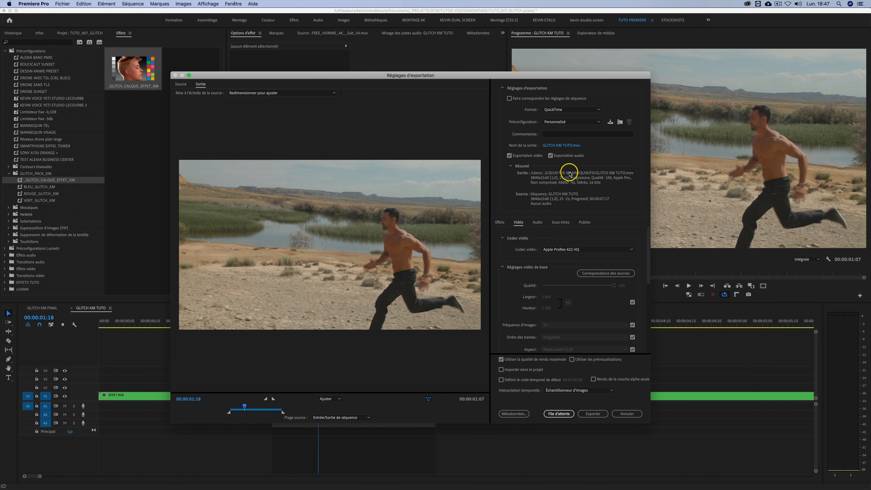
Exclude audio from the export, check the output file name setting, and cancel the export.
{"action": "left_click", "coordinate": [550, 156]}
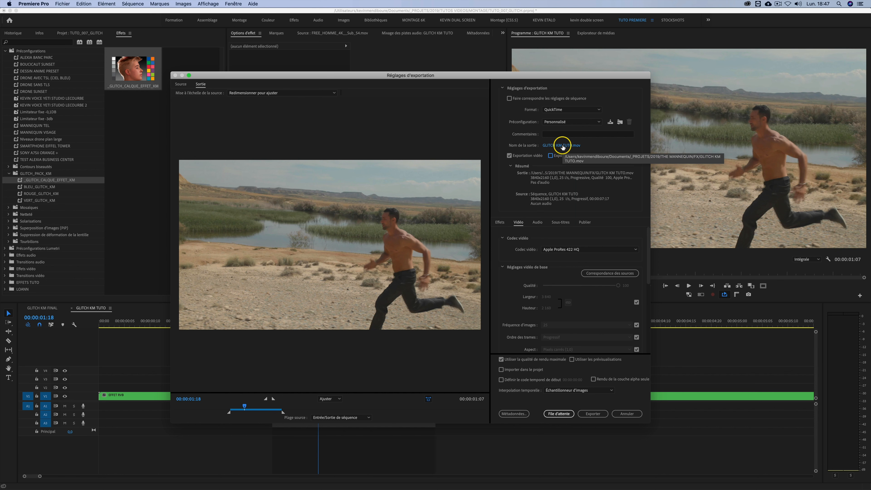
{"action": "left_click", "coordinate": [569, 146]}
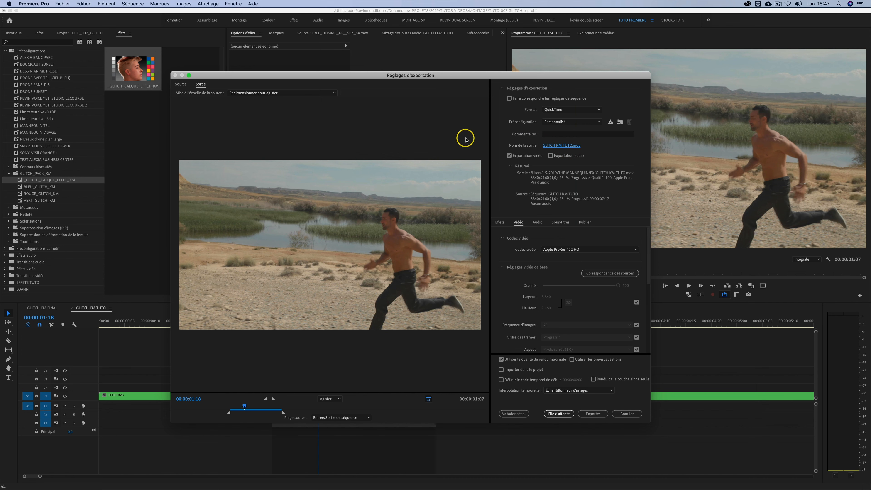
{"action": "left_click", "coordinate": [438, 248]}
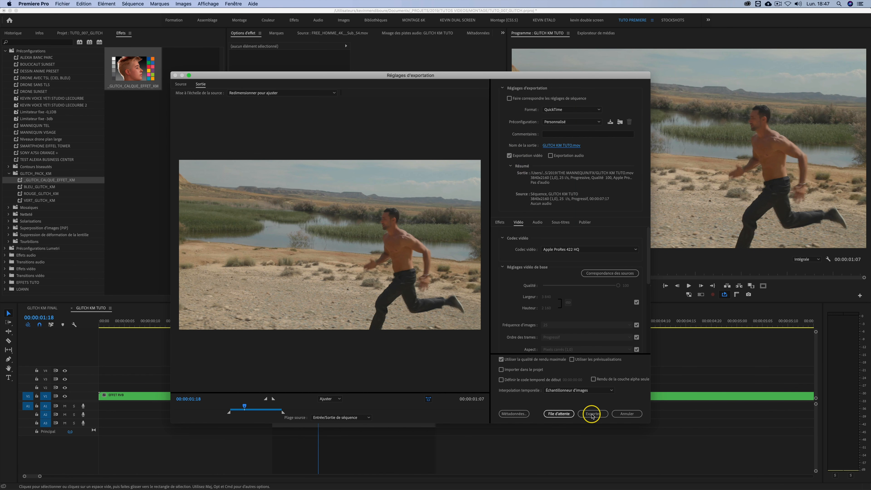
{"action": "left_click", "coordinate": [631, 414]}
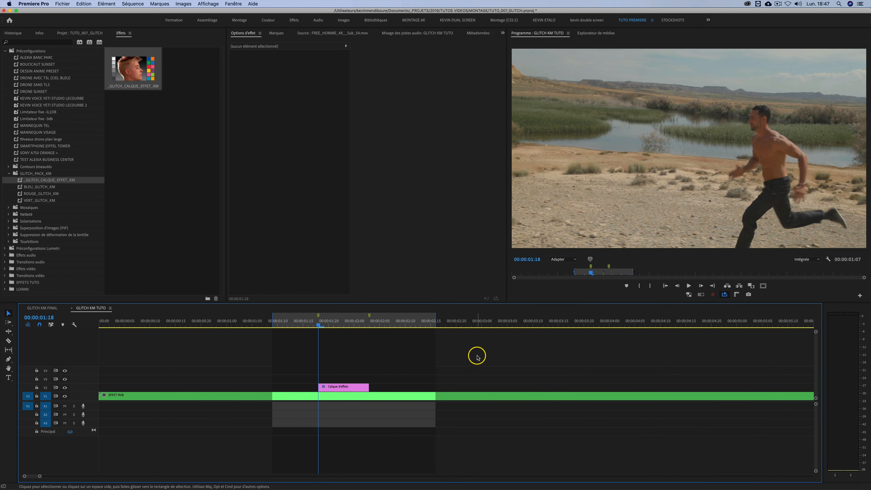
Play the marked range in a loop to review the finished glitch.
{"action": "key", "text": "space"}
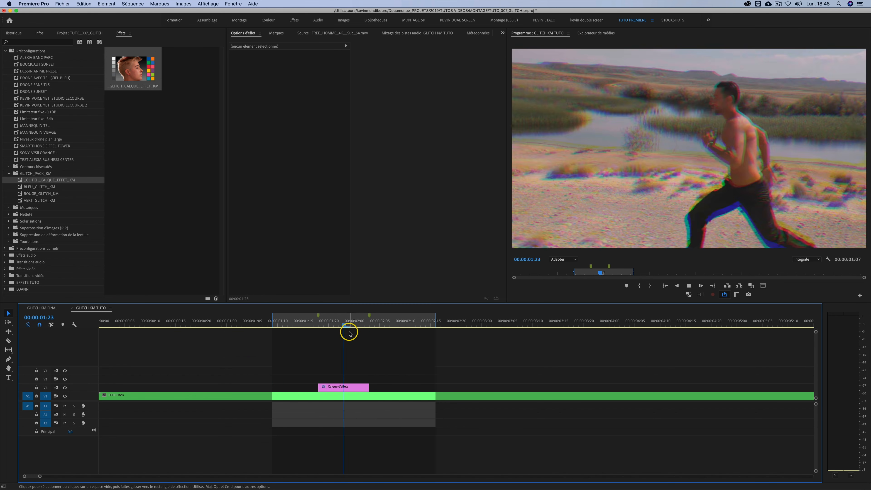
{"action": "key", "text": "space"}
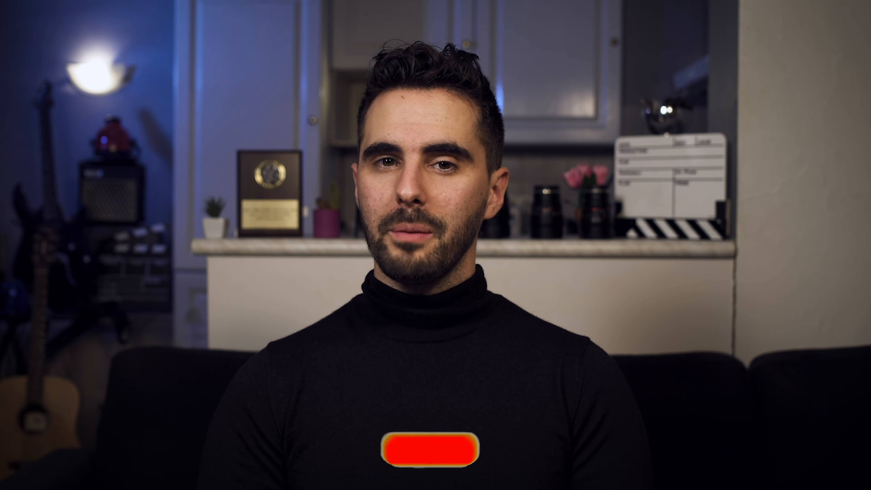